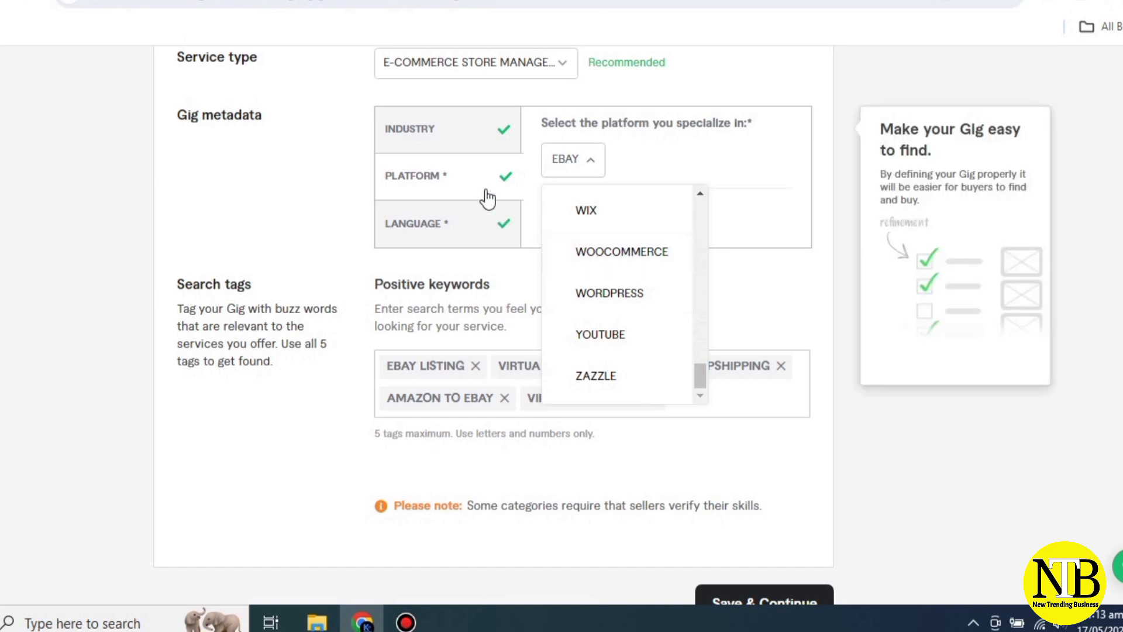
Step: Review the gig's platform and language metadata, then its positive keywords
click(486, 197)
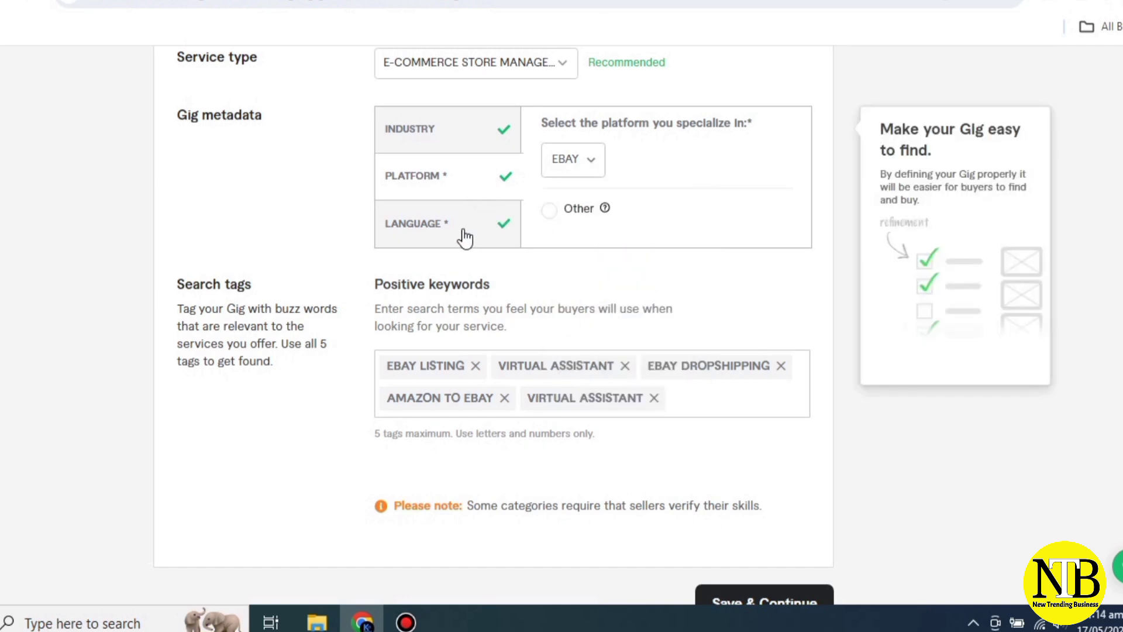
click(505, 233)
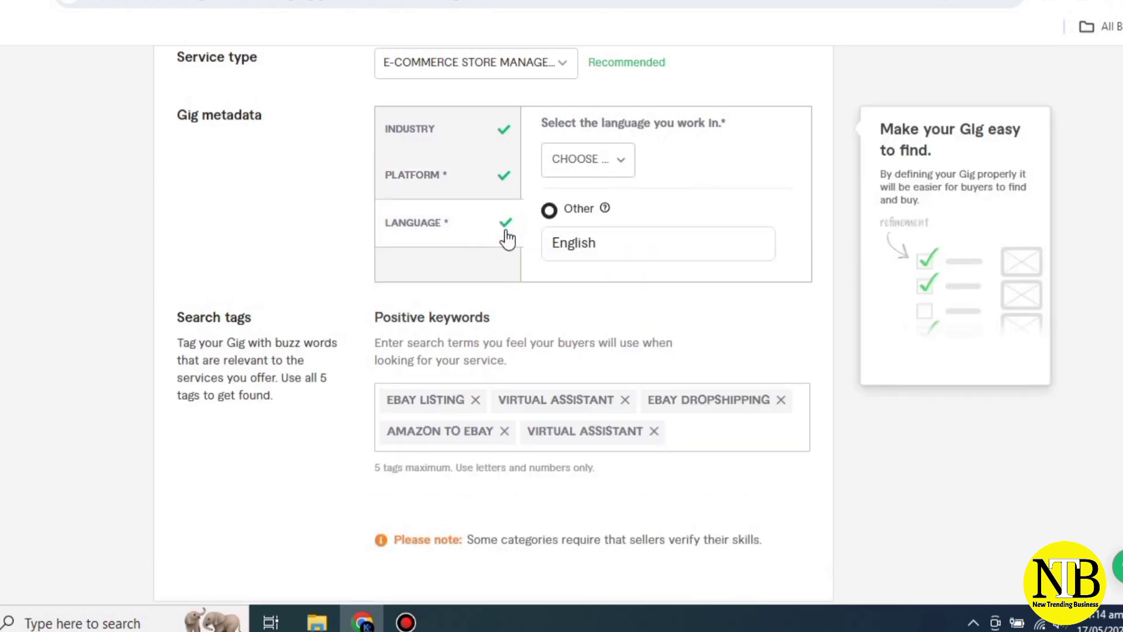
click(607, 236)
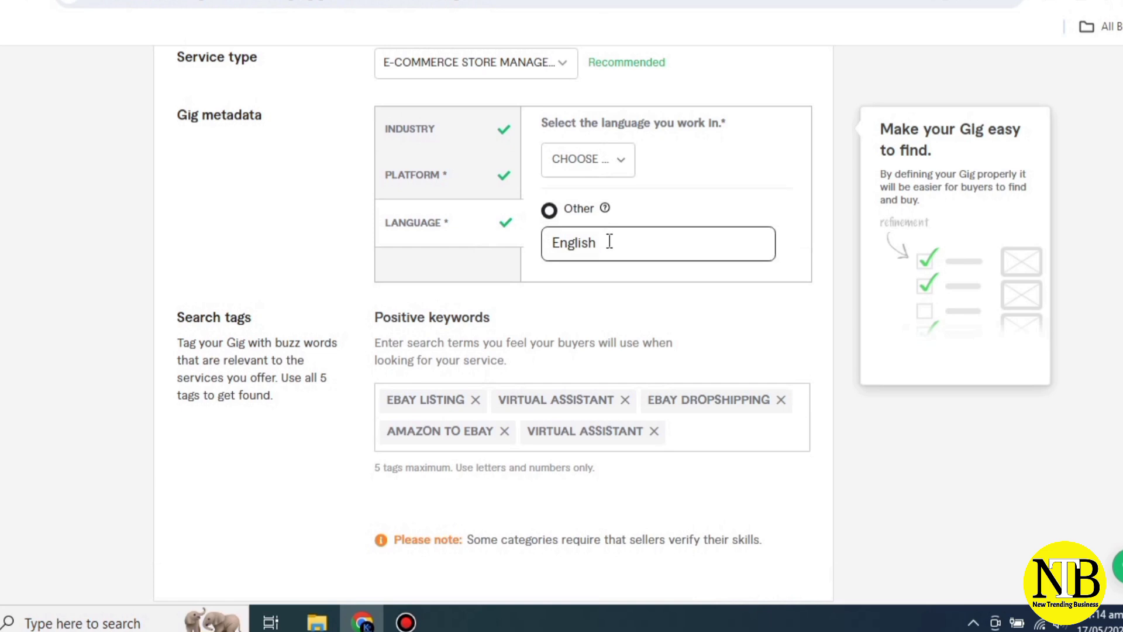
click(532, 204)
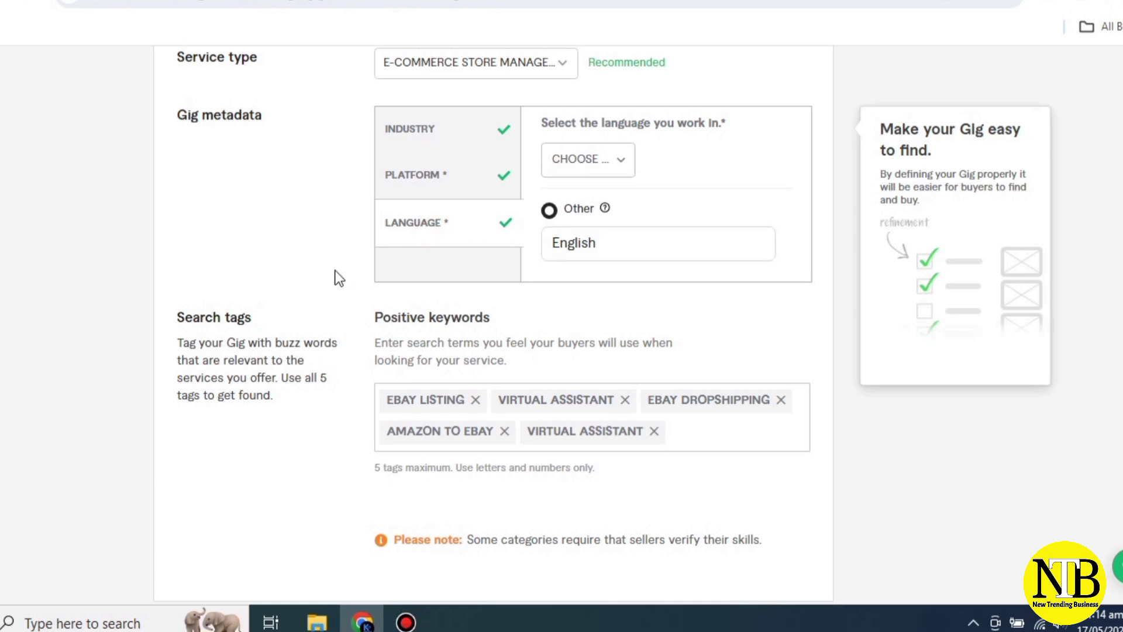
scroll(328, 263, down, 1)
scroll(313, 244, down, 1)
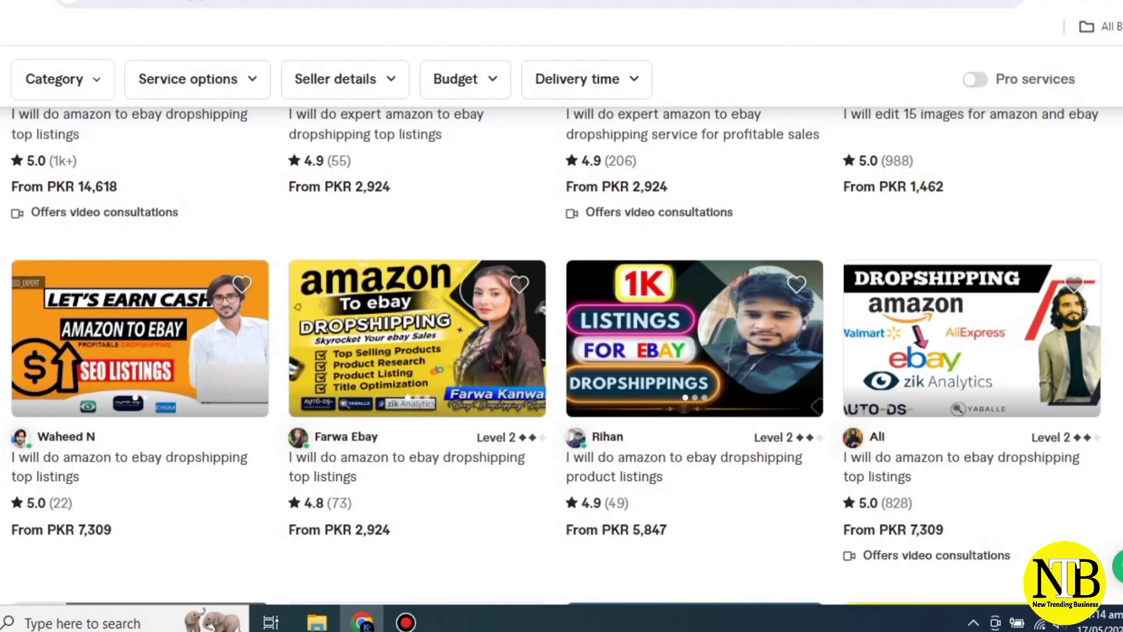
Step: Open a competing Amazon to eBay dropshipping gig and examine its description, package comparison, FAQ, reviews and related tags
click(228, 364)
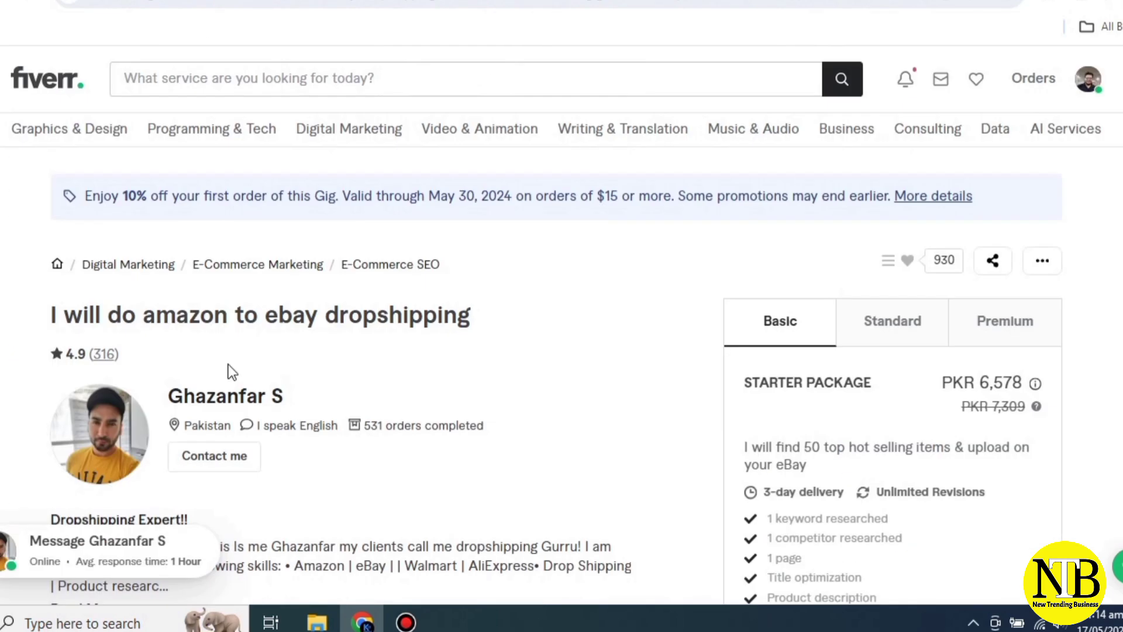
scroll(423, 351, down, 15)
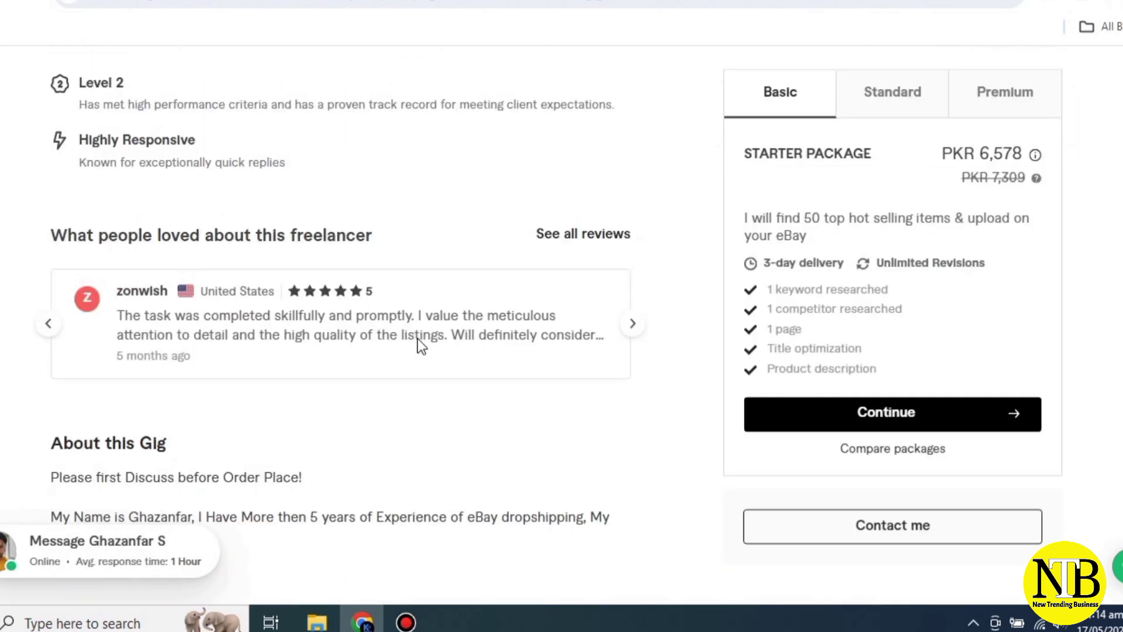
scroll(421, 346, down, 15)
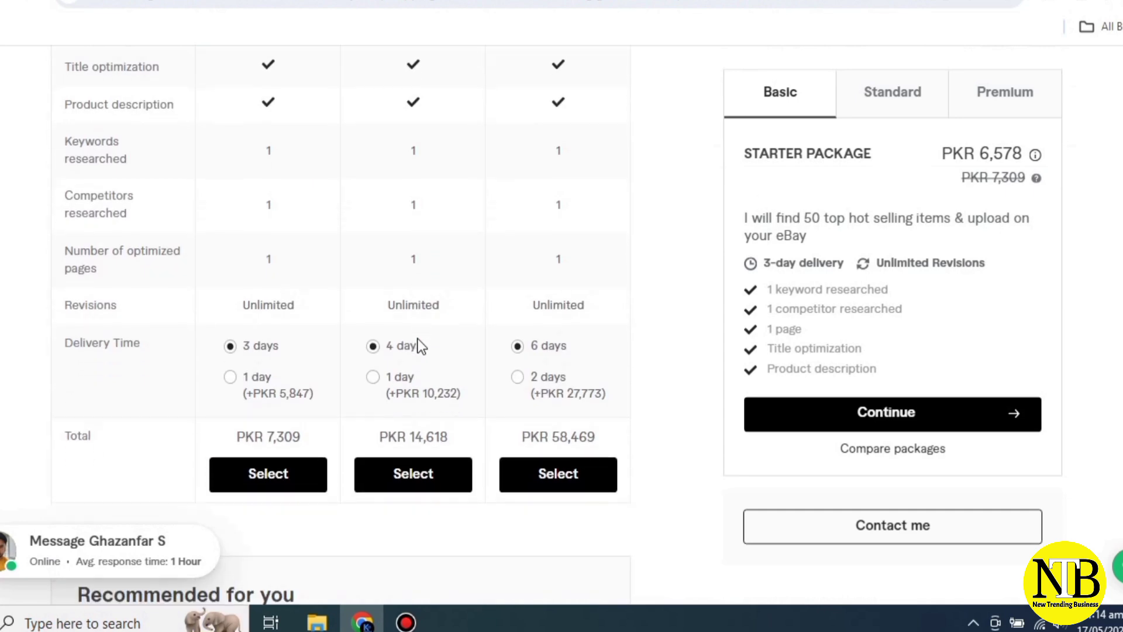
scroll(421, 347, down, 15)
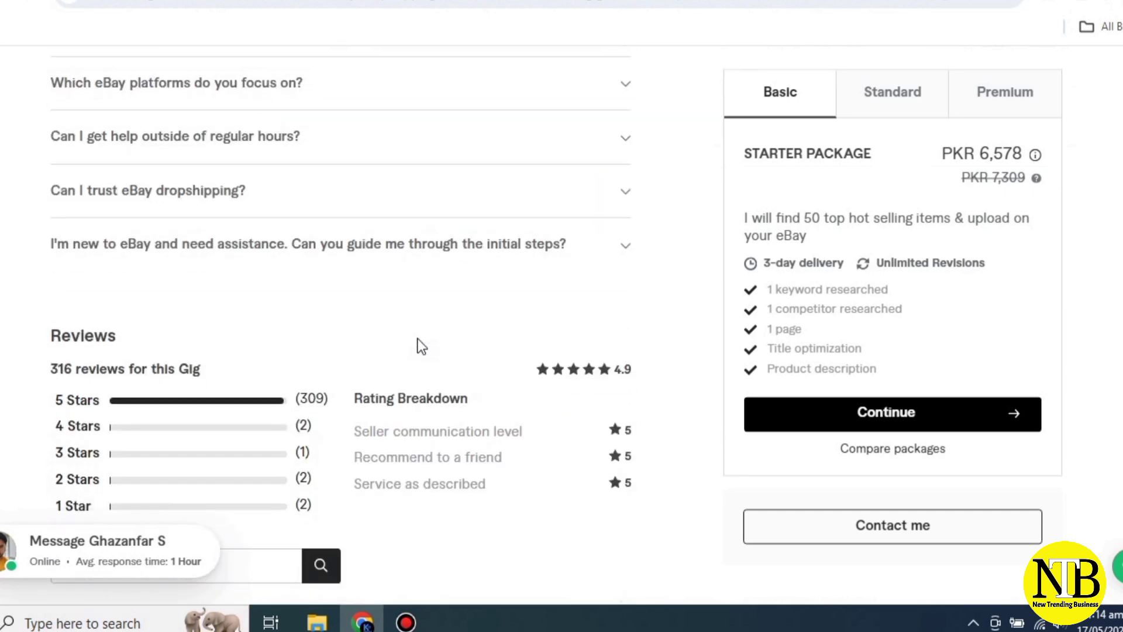
scroll(419, 339, down, 10)
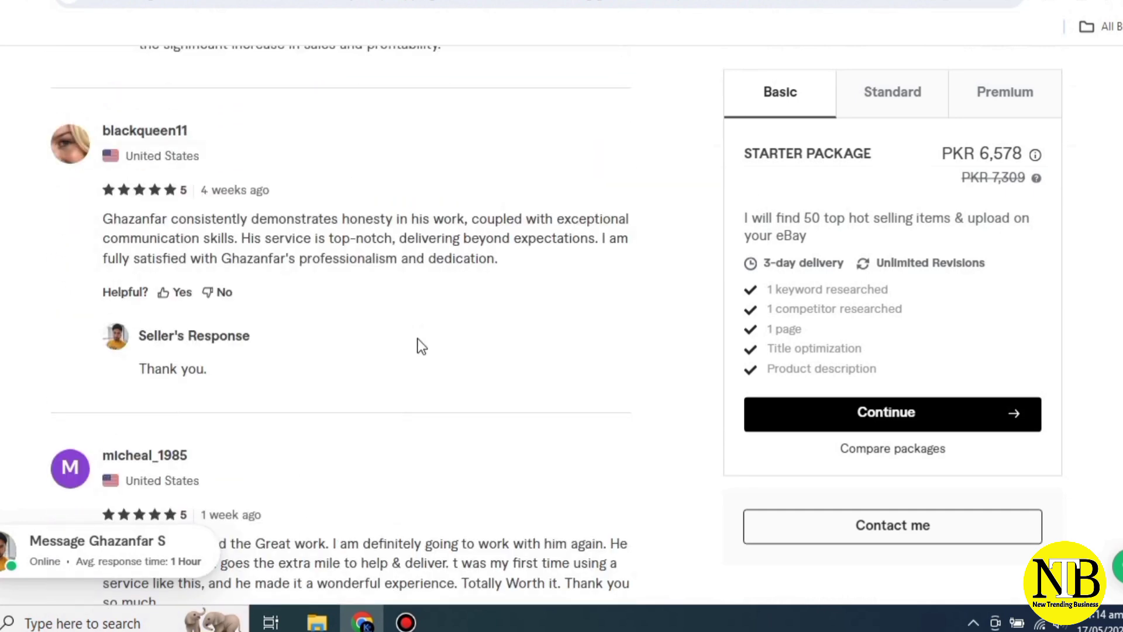
scroll(419, 346, down, 15)
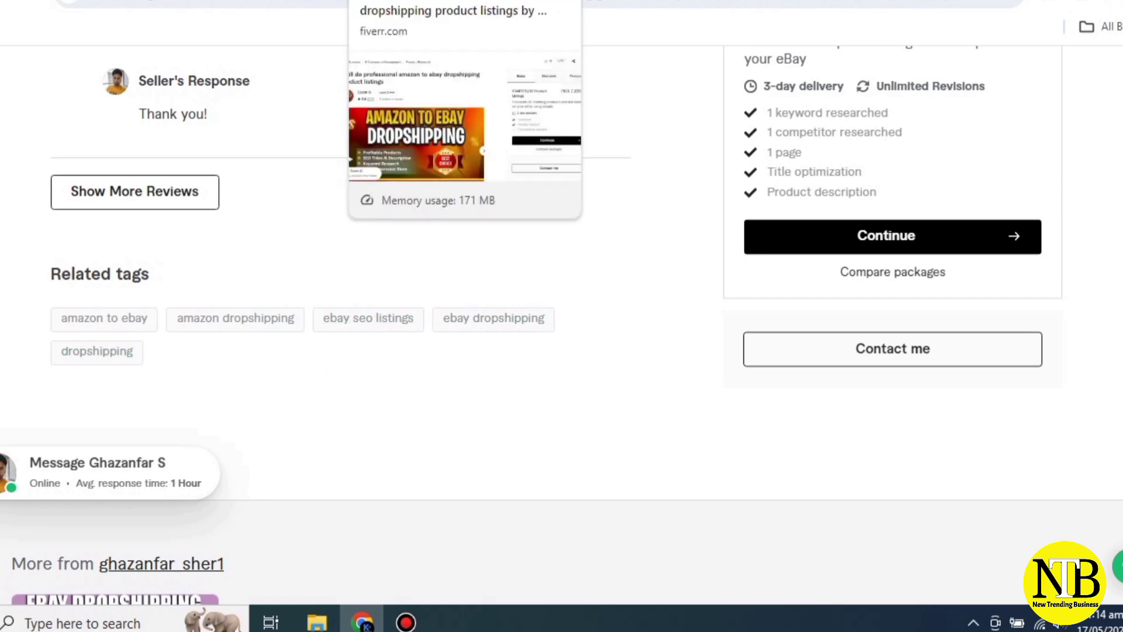
Step: Switch to the other open Amazon to eBay product listings gig and examine its description, packages, reviews and related tags
click(409, 1)
scroll(480, 177, down, 15)
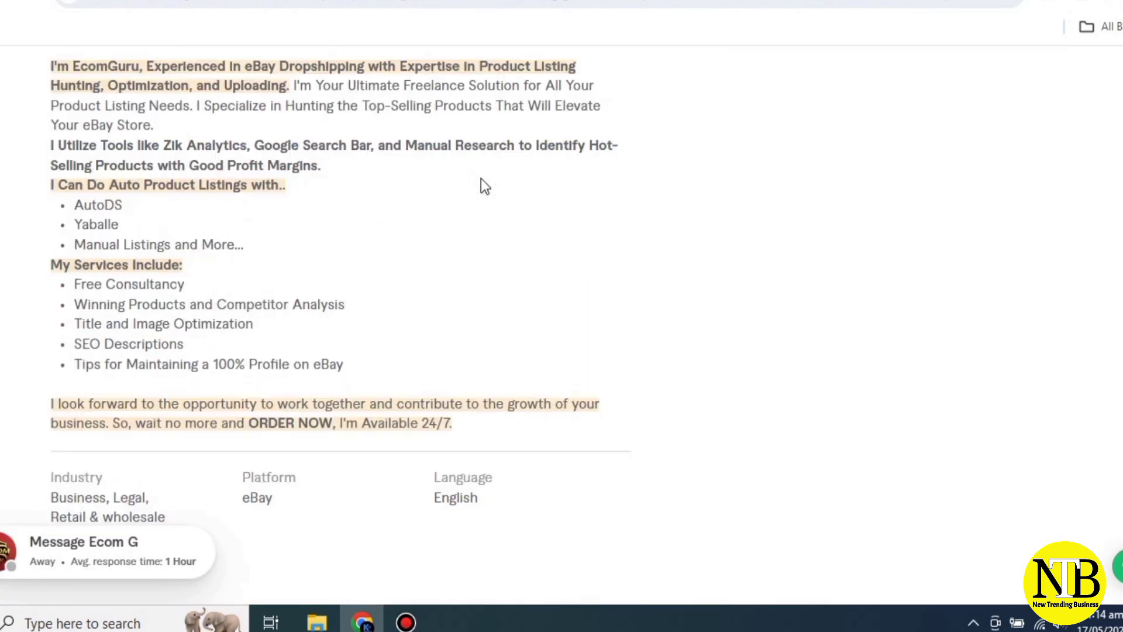
scroll(481, 180, down, 20)
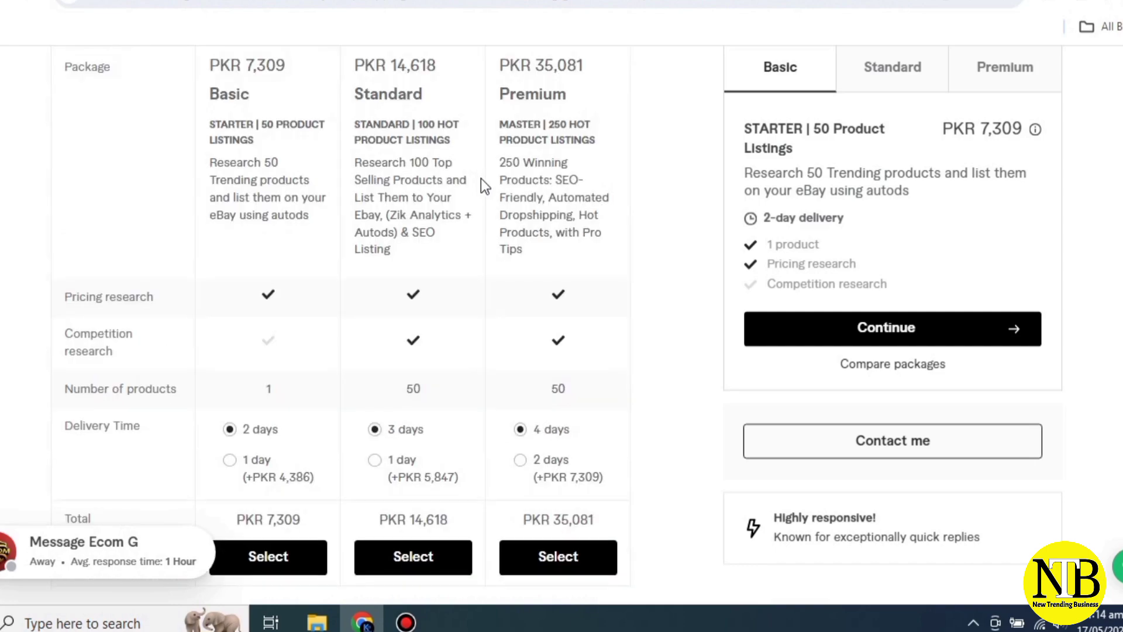
scroll(483, 187, down, 18)
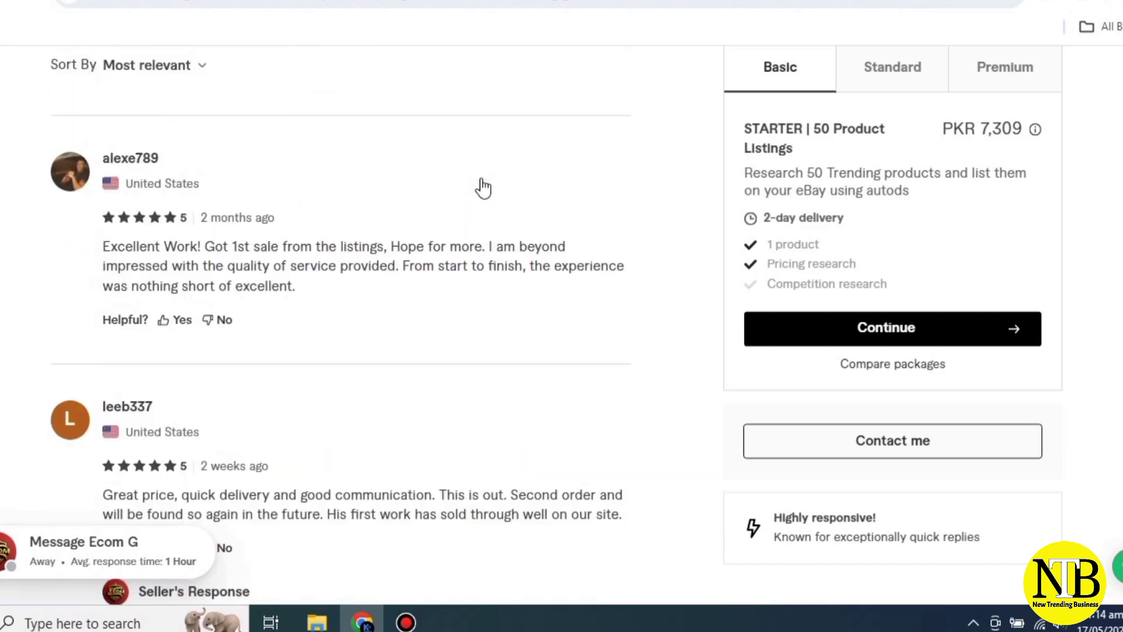
scroll(483, 187, down, 12)
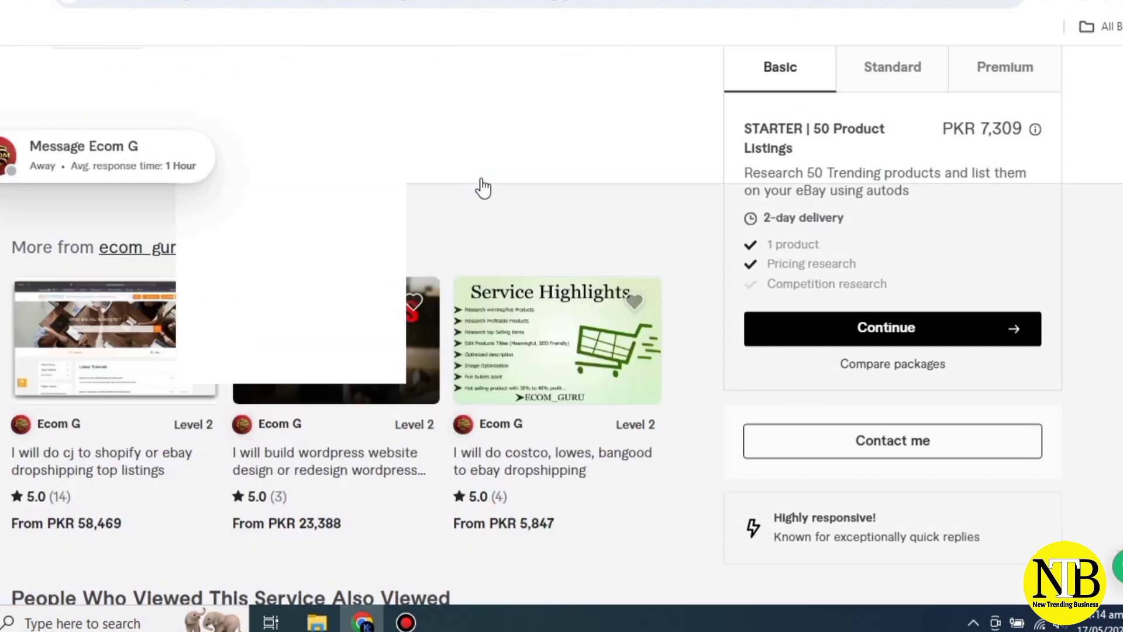
scroll(479, 185, up, 5)
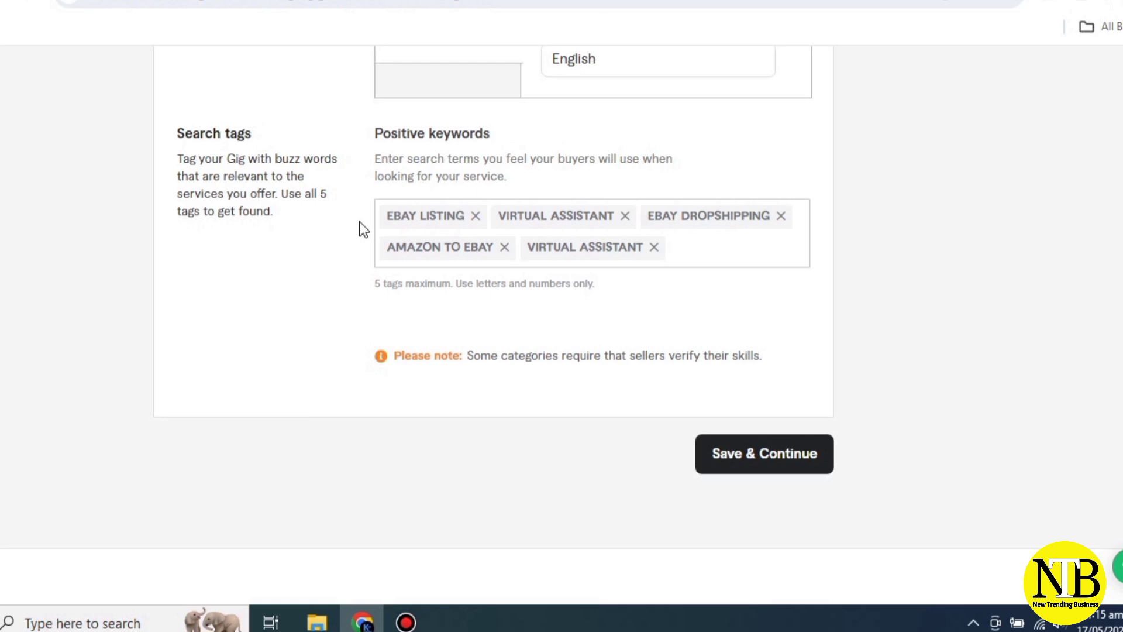
Step: Save the gig overview with its search tags and continue to the Scope & Pricing packages
mouse_move(359, 228)
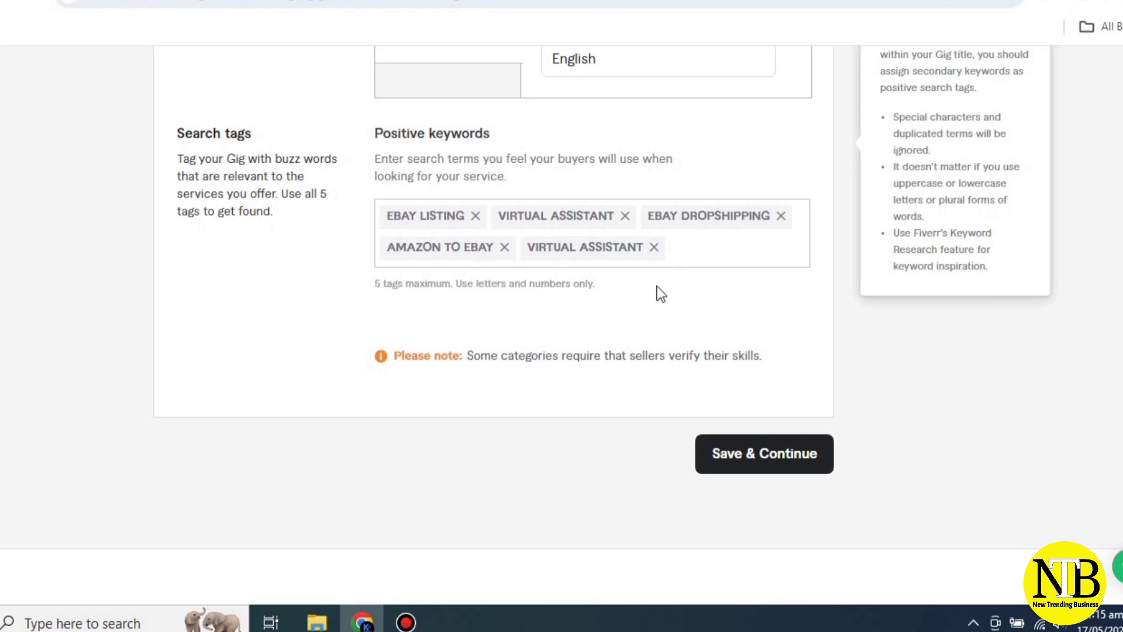
click(553, 371)
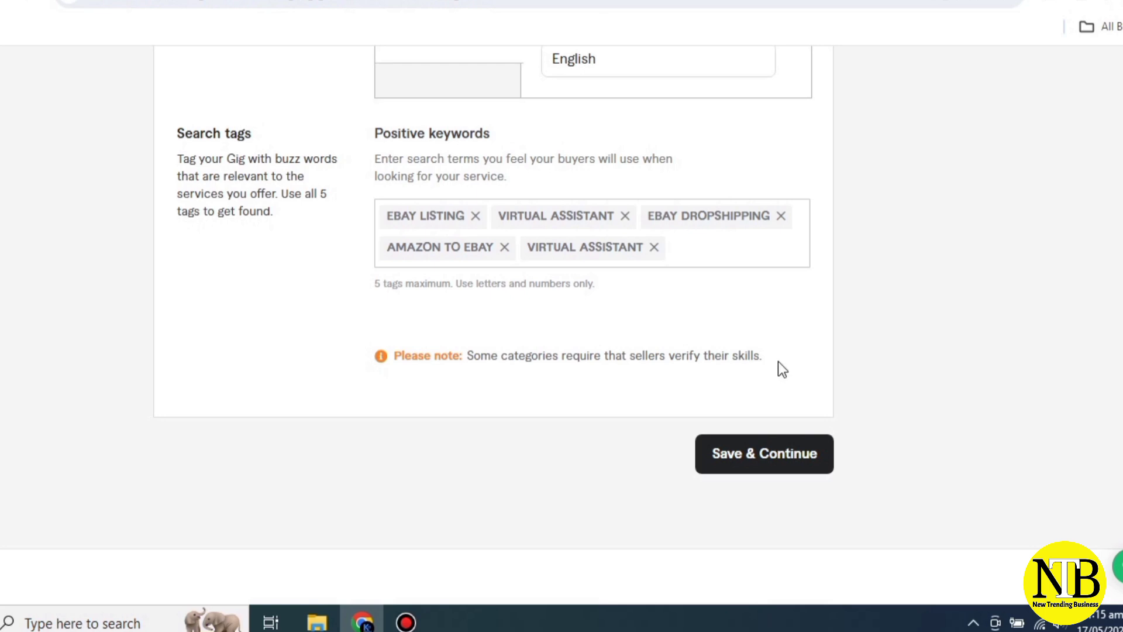
click(802, 457)
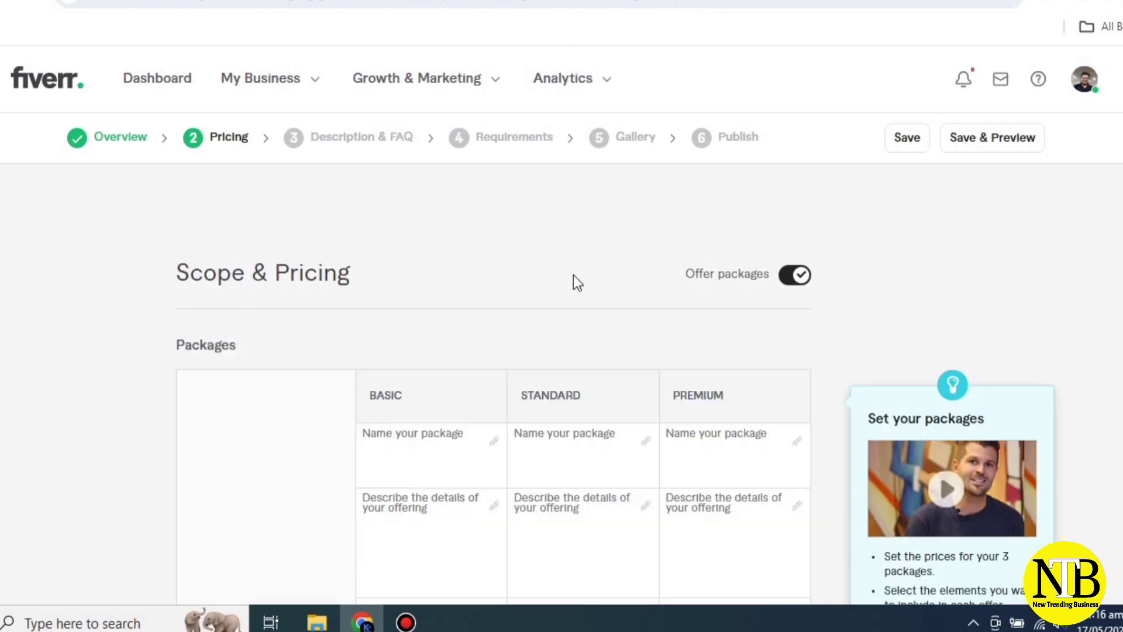
scroll(573, 276, down, 3)
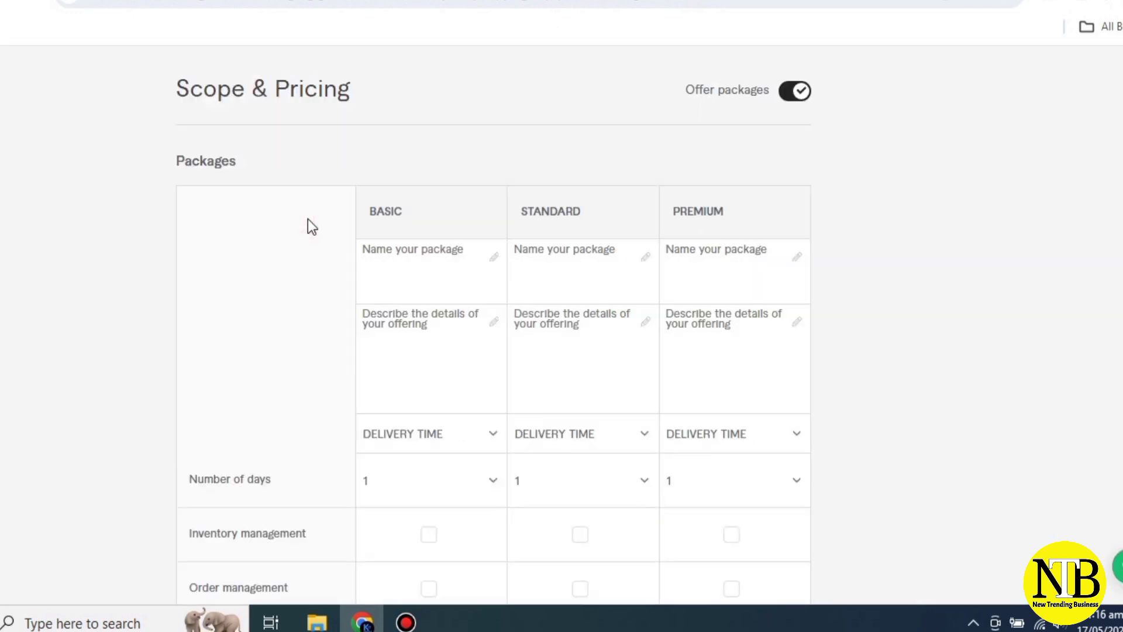
mouse_move(259, 474)
mouse_move(473, 253)
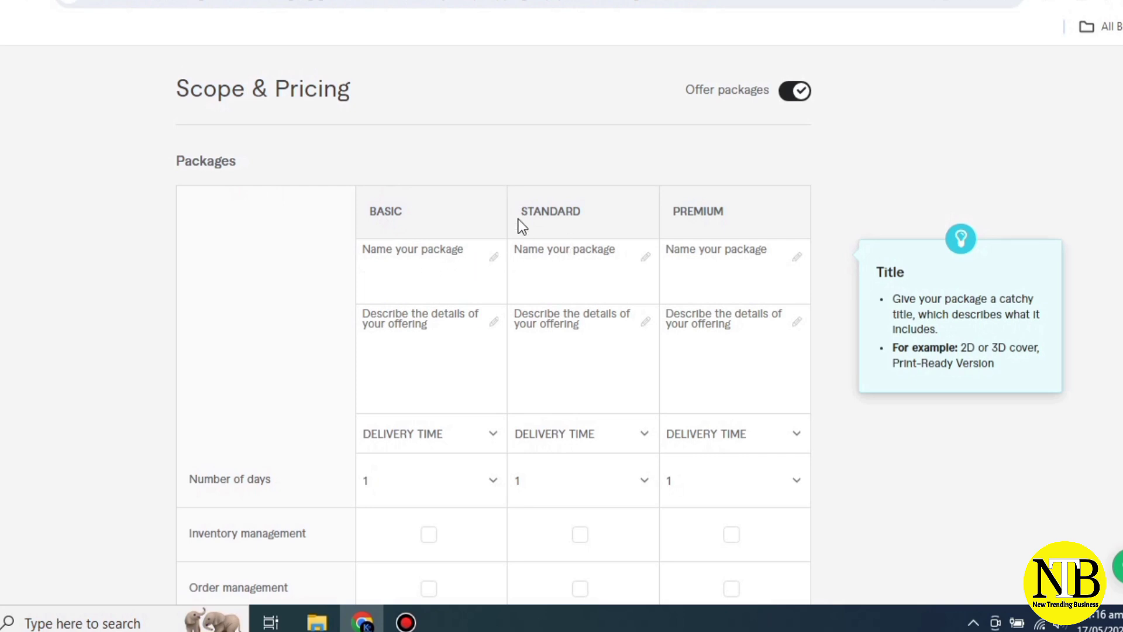
mouse_move(433, 296)
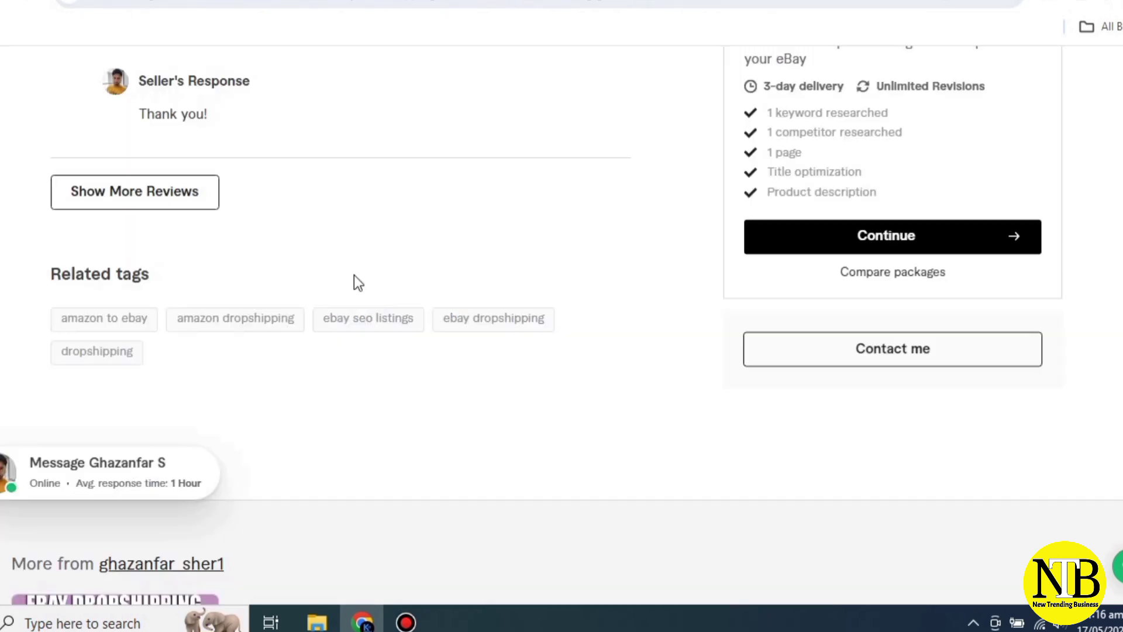
Step: Go back through the two open competing gigs, from their related tags up past the reviews and FAQ, looking for package details
scroll(213, 261, up, 8)
scroll(209, 252, up, 15)
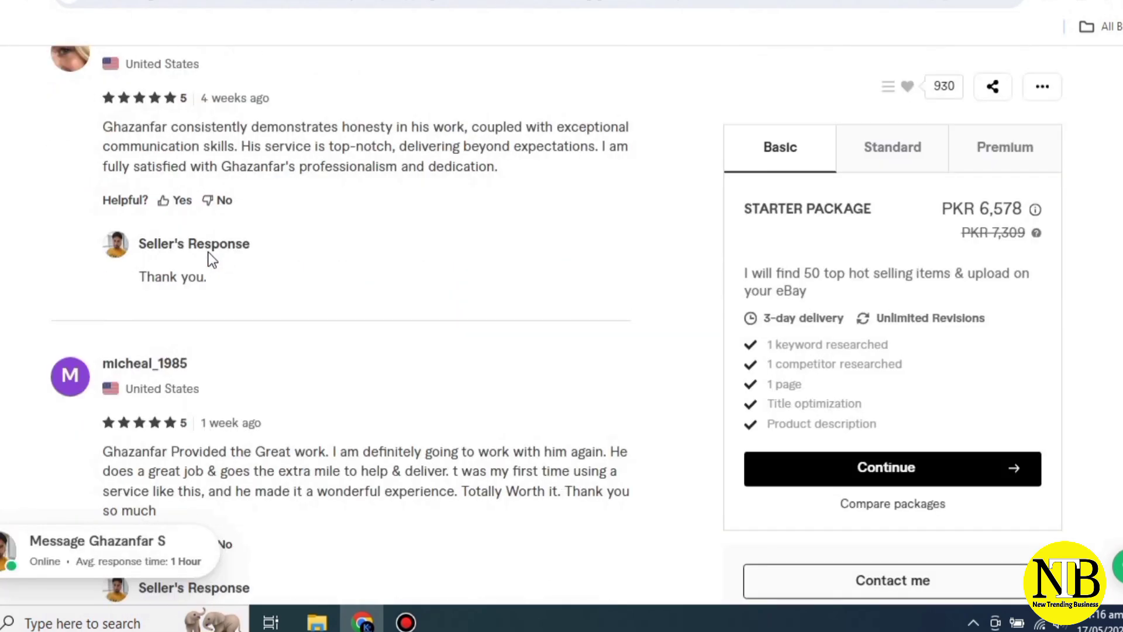
scroll(208, 252, up, 15)
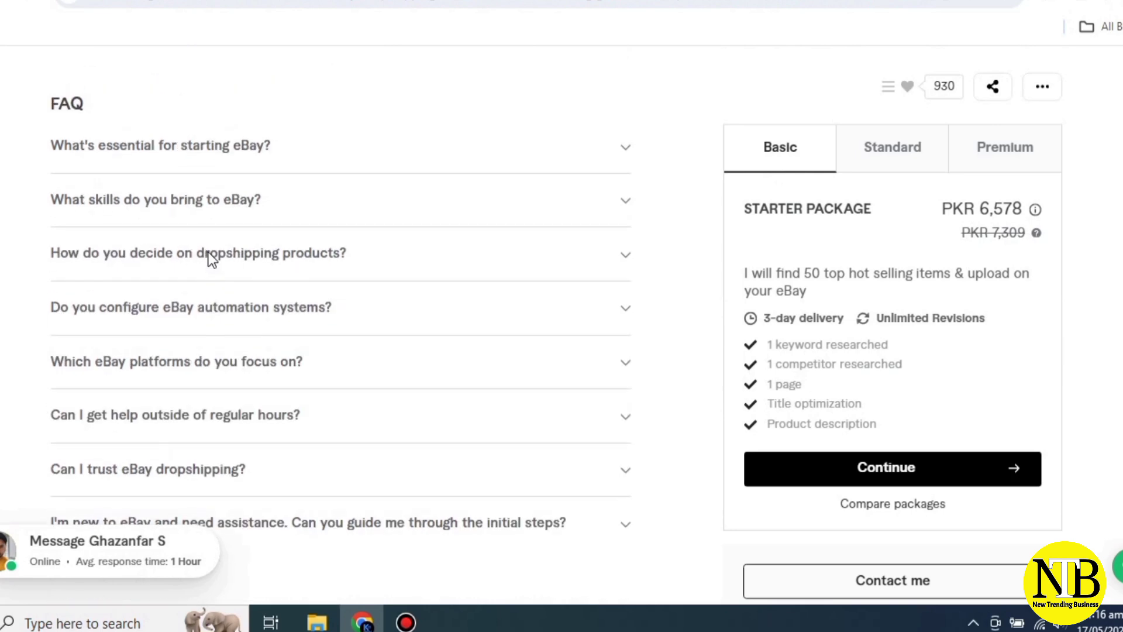
scroll(158, 268, up, 3)
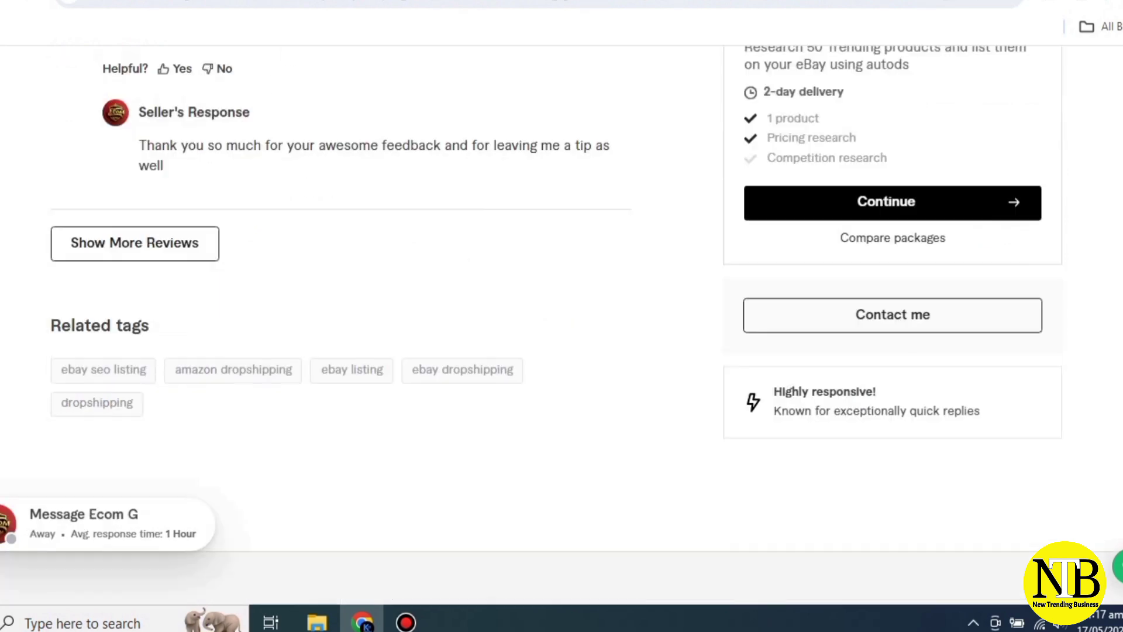
scroll(328, 299, up, 15)
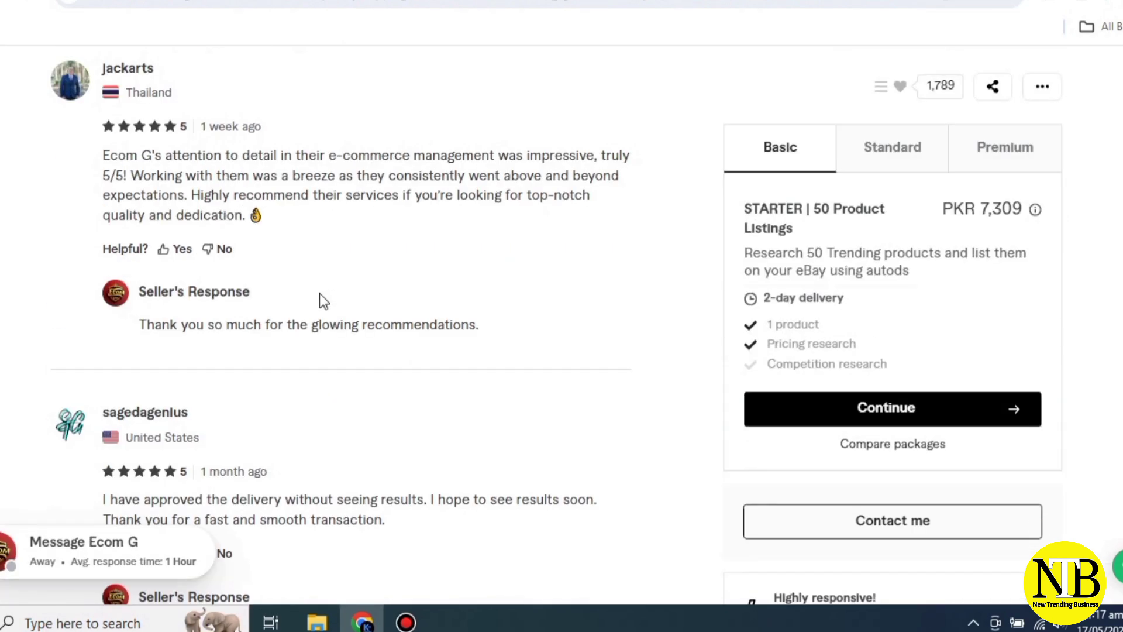
scroll(314, 301, up, 15)
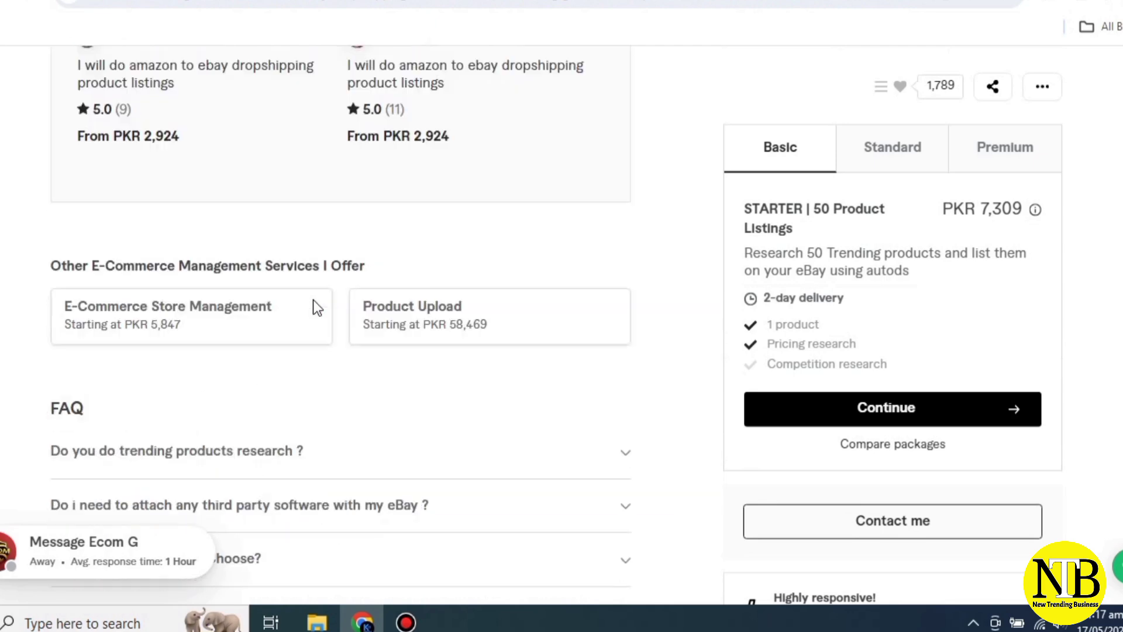
scroll(315, 313, down, 3)
scroll(315, 313, up, 9)
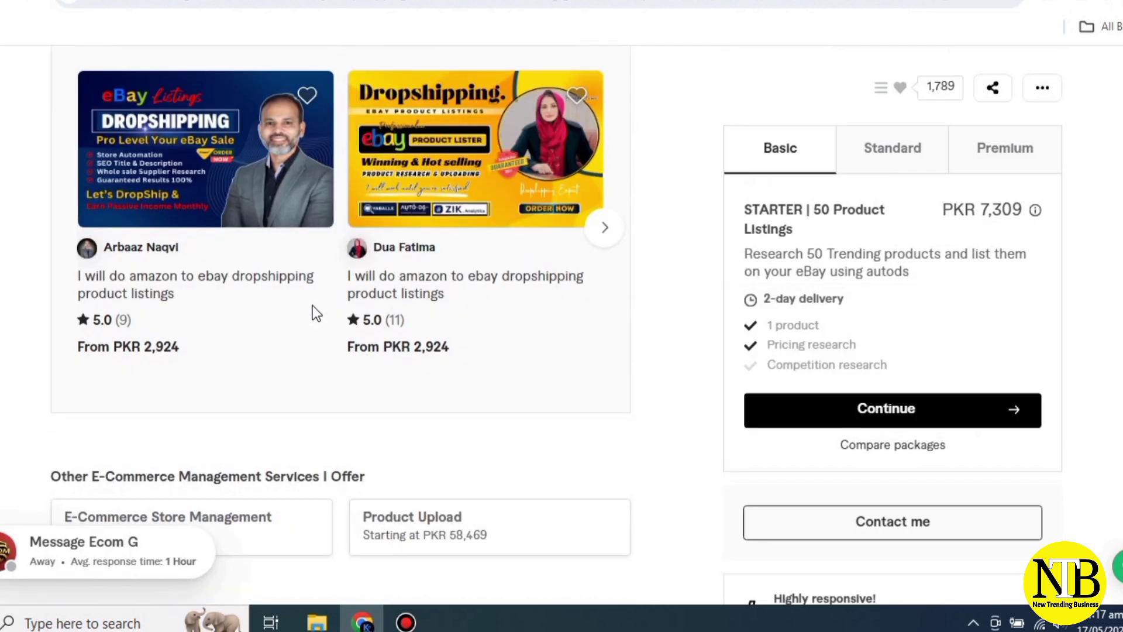
scroll(312, 311, up, 5)
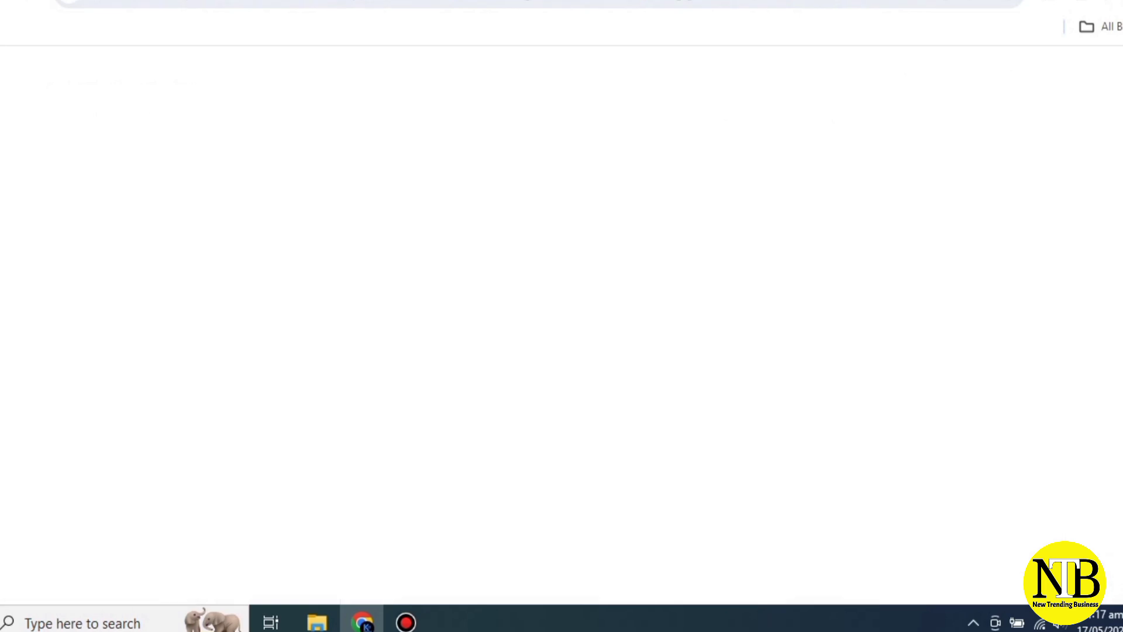
Step: Find the package comparison in the competing gig and copy its Basic description, "I will do 50 Very Hot Selling Product Listings to Ebay"
scroll(451, 142, down, 15)
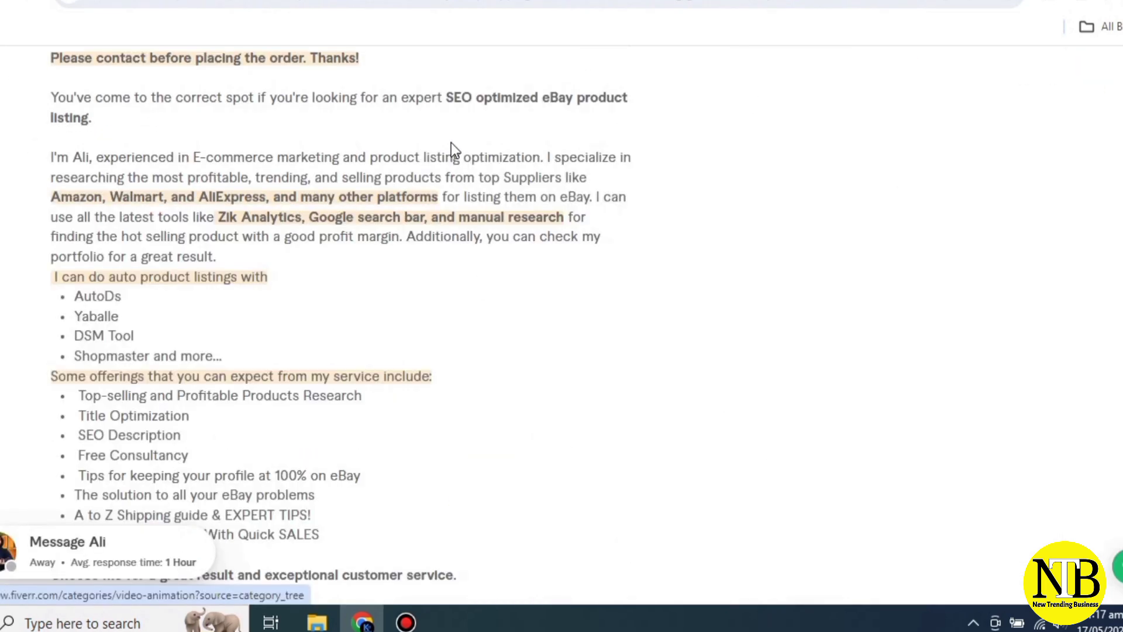
scroll(450, 140, down, 15)
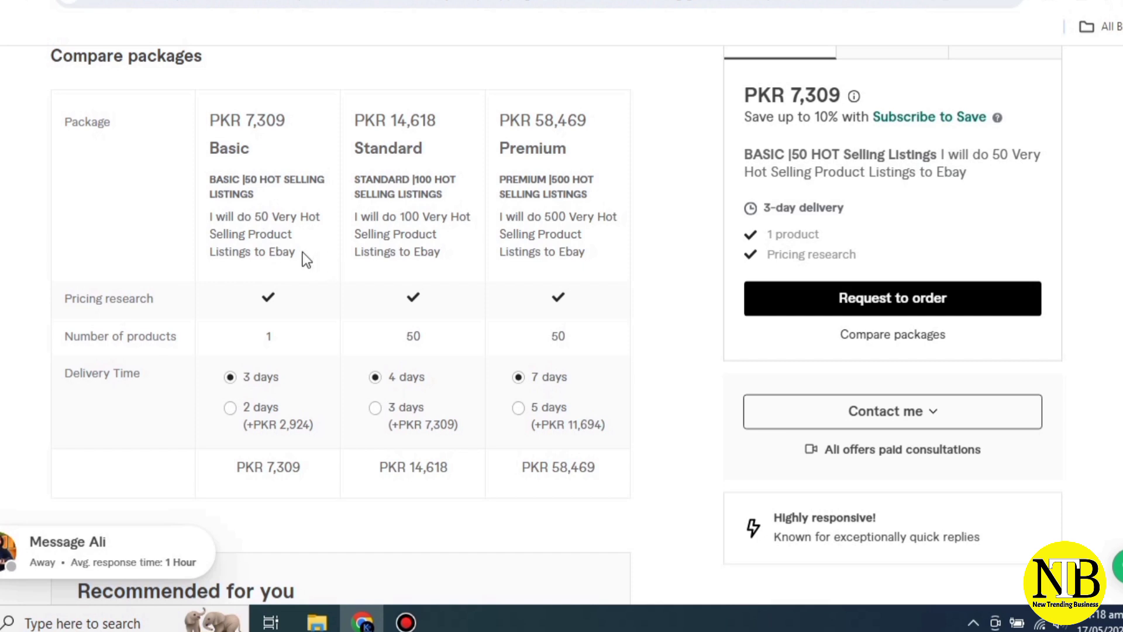
drag(298, 252, 214, 196)
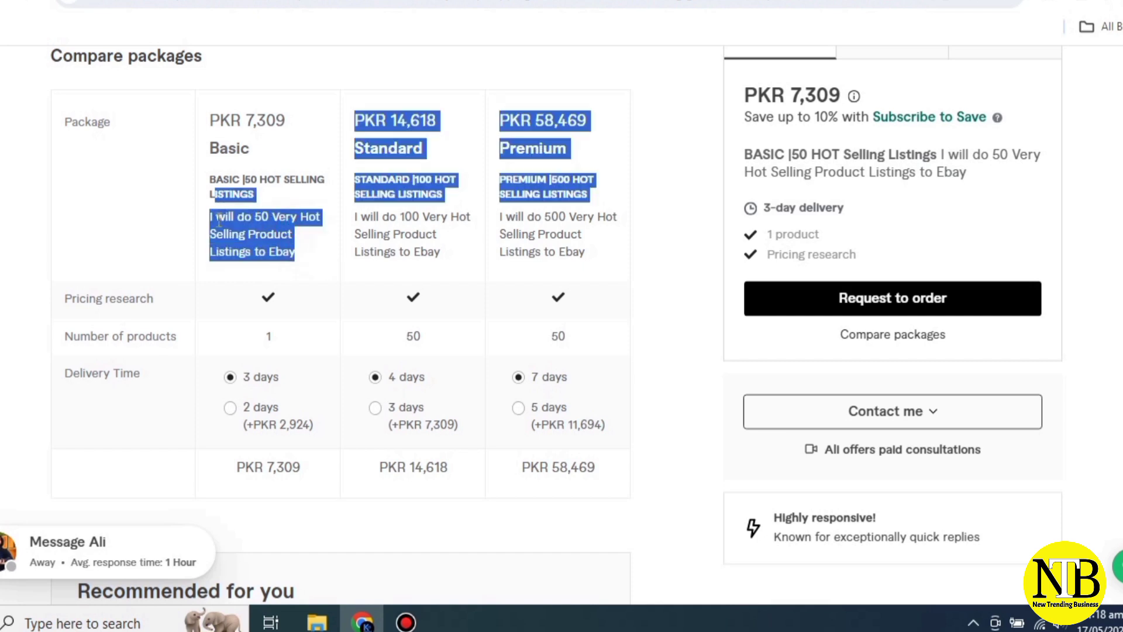
click(222, 221)
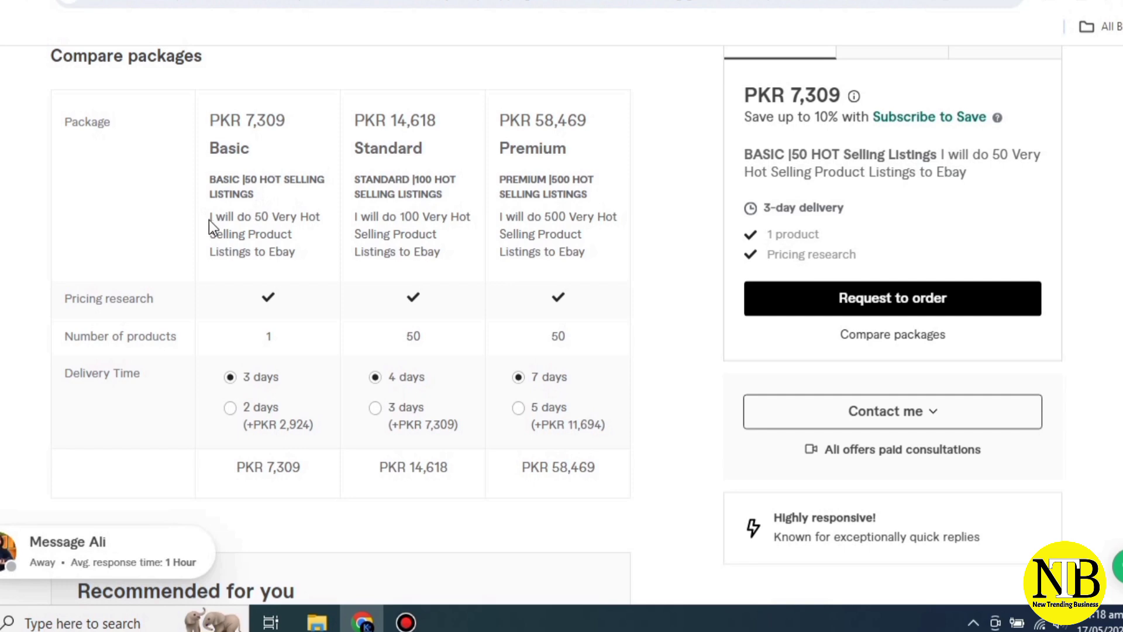
drag(209, 219, 286, 264)
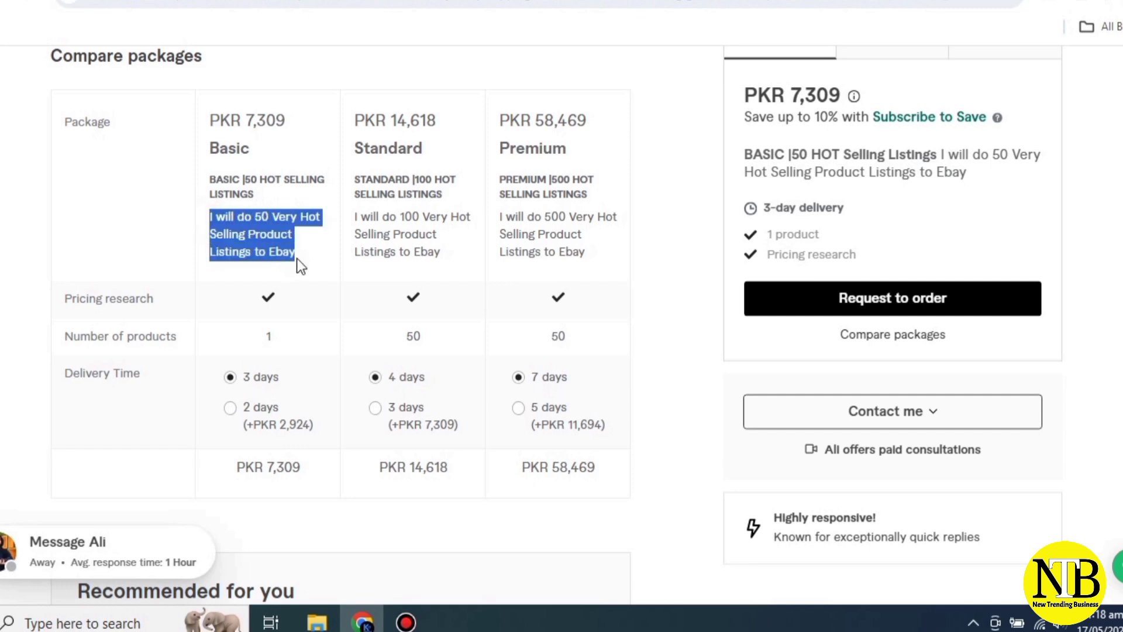
right_click(251, 254)
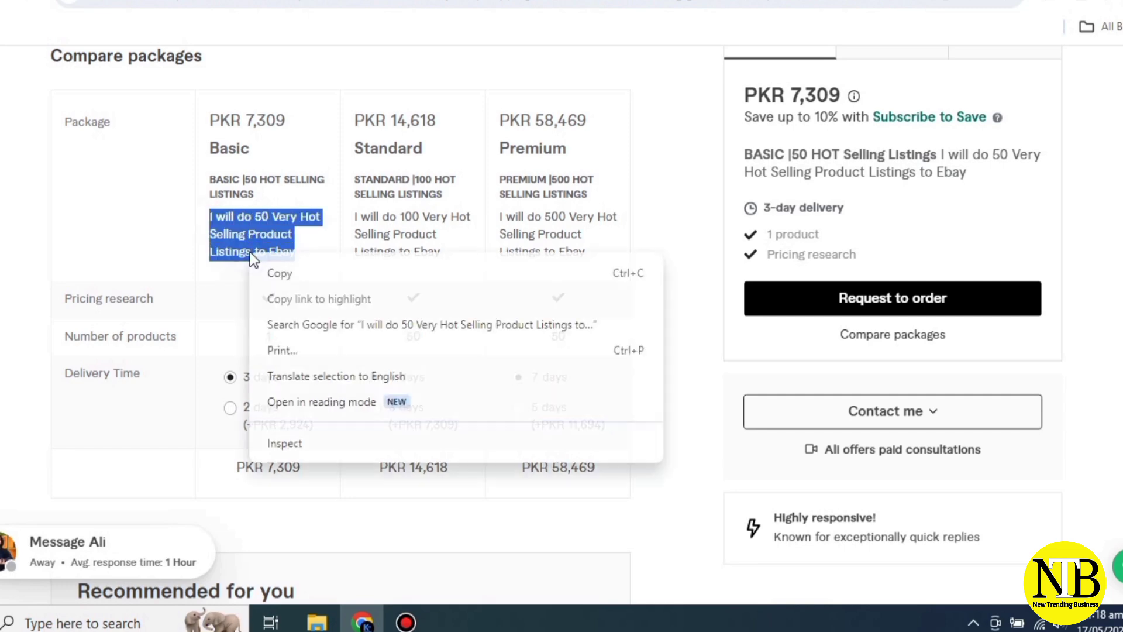
click(287, 272)
Step: Paste the copied text as the Basic package description in the own gig, with the listing count set to 10
key(ctrl+Tab)
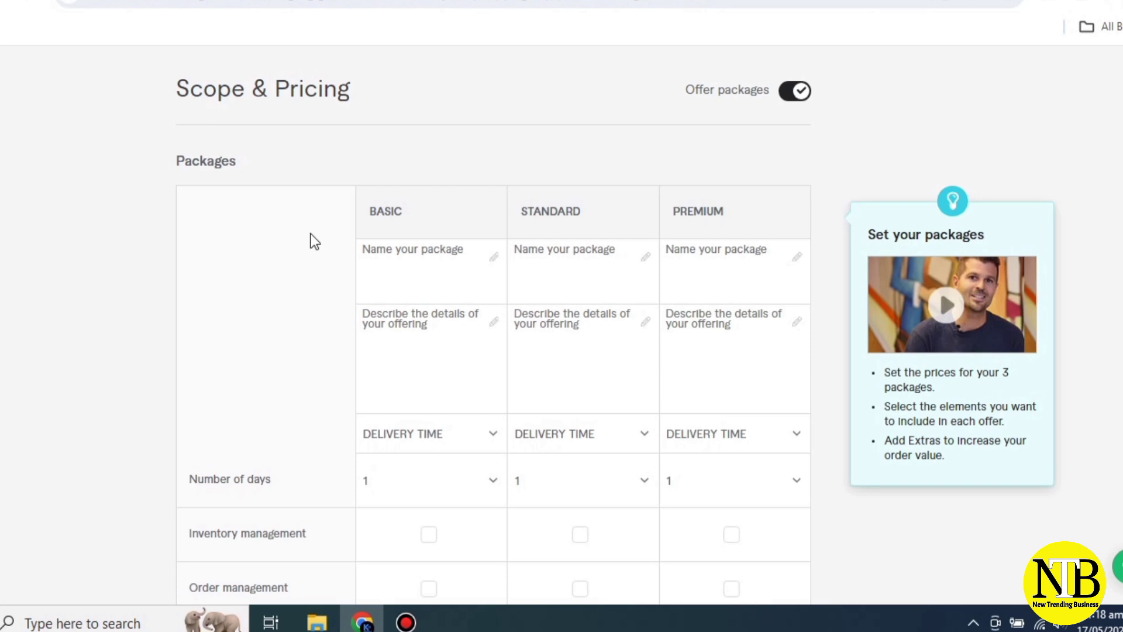
click(440, 325)
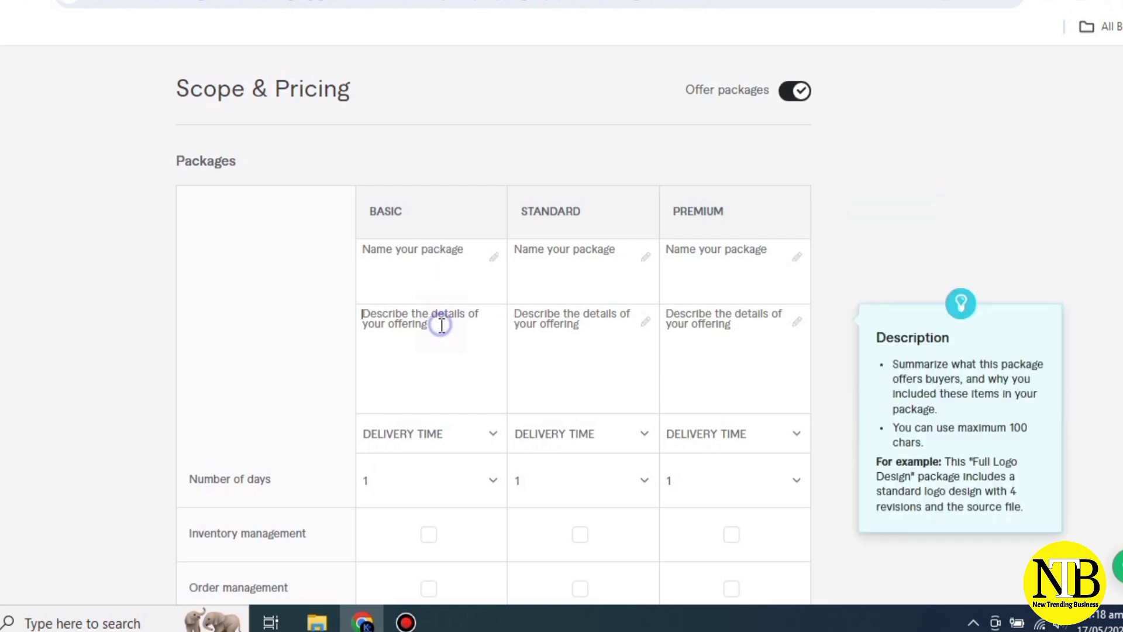
right_click(441, 325)
click(457, 160)
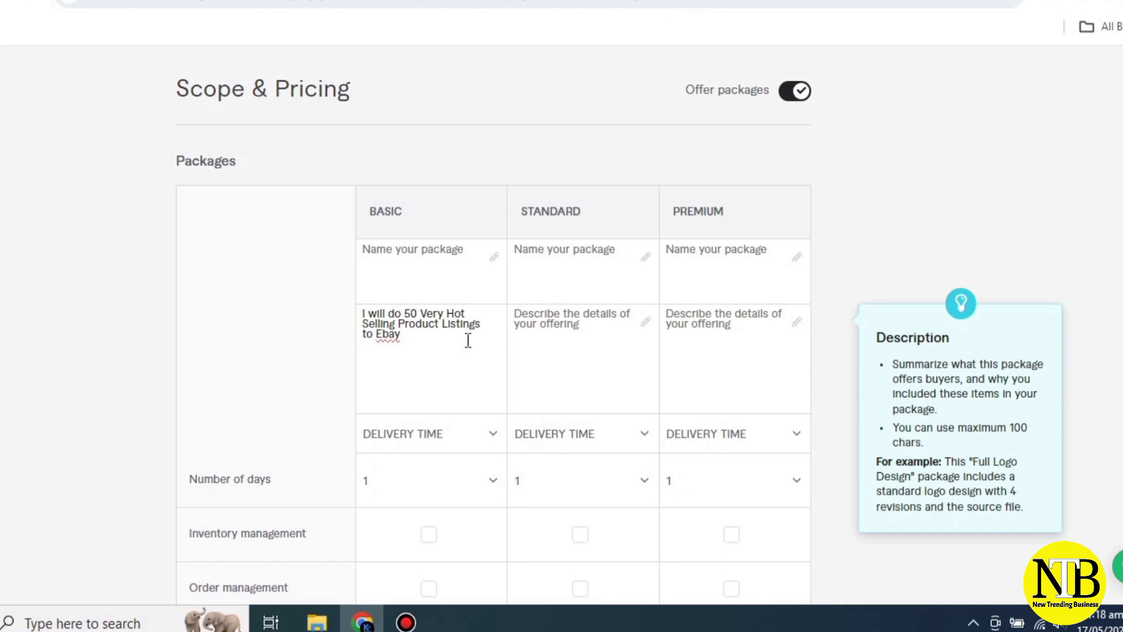
key(BackSpace)
key(BackSpace)
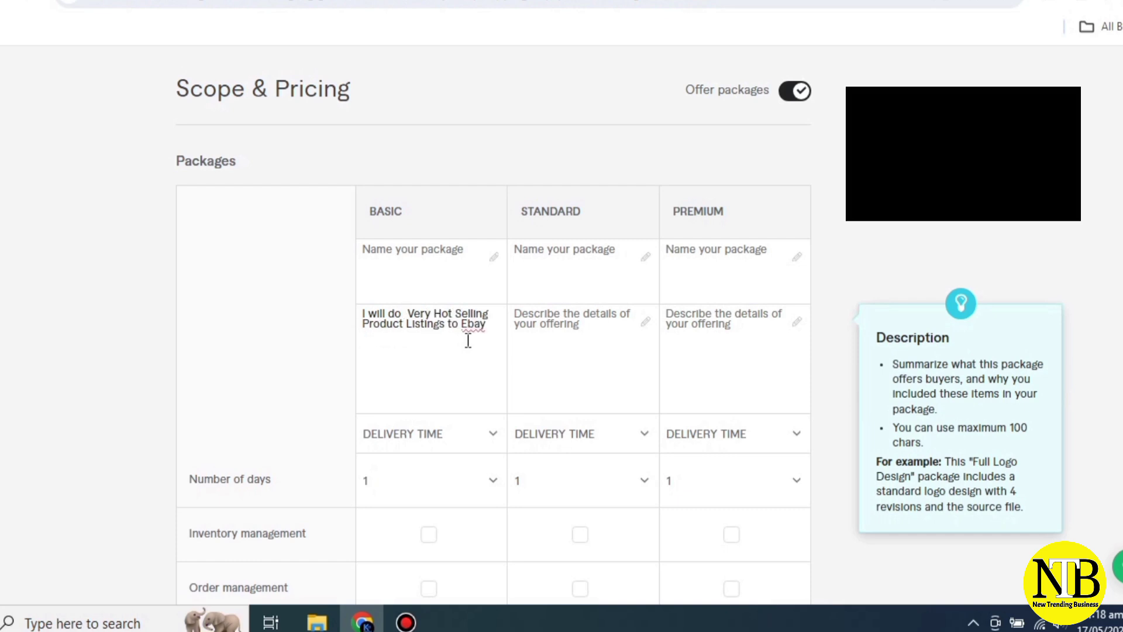
text(10)
Step: Paste the copied package name as the Premium title and edit it to "50 product listing"
right_click(702, 262)
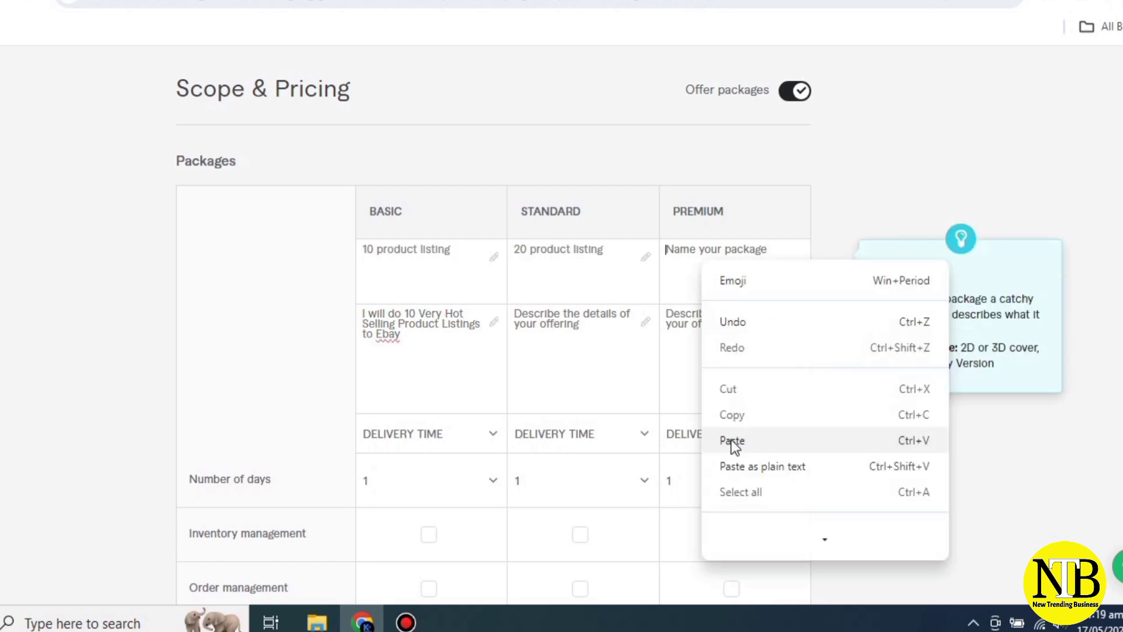
click(732, 441)
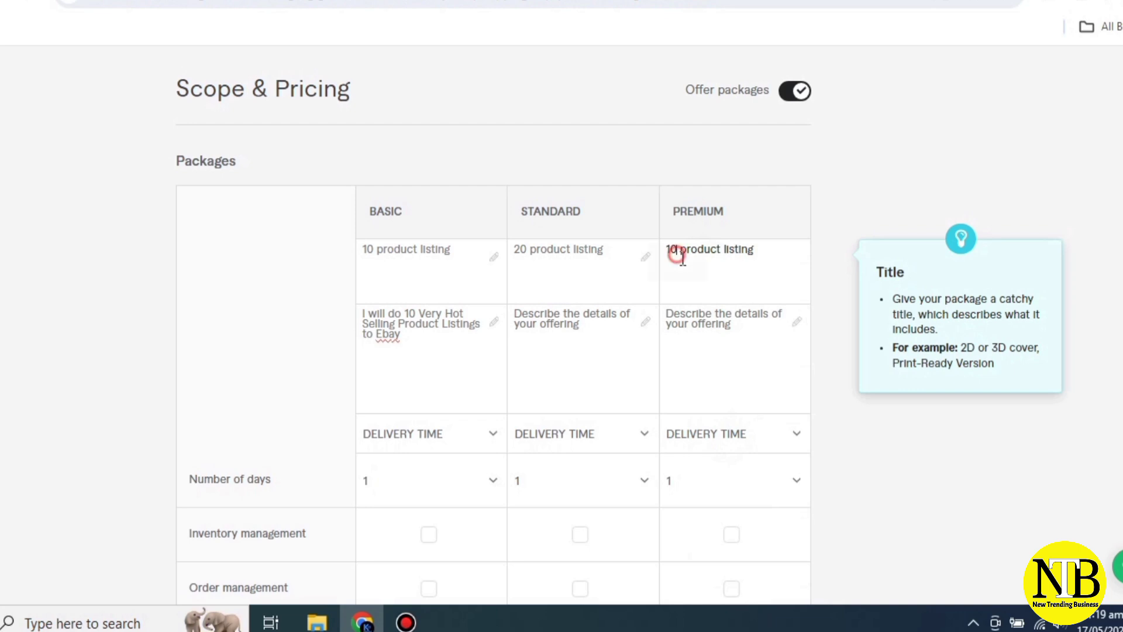
key(BackSpace)
key(BackSpace)
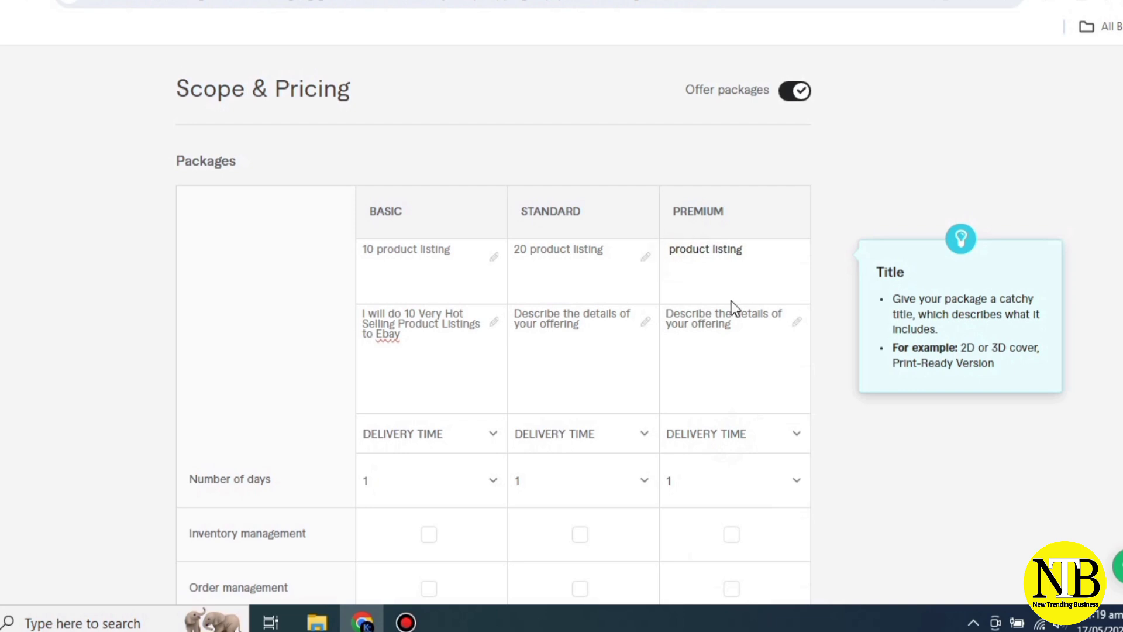
text(50)
click(719, 325)
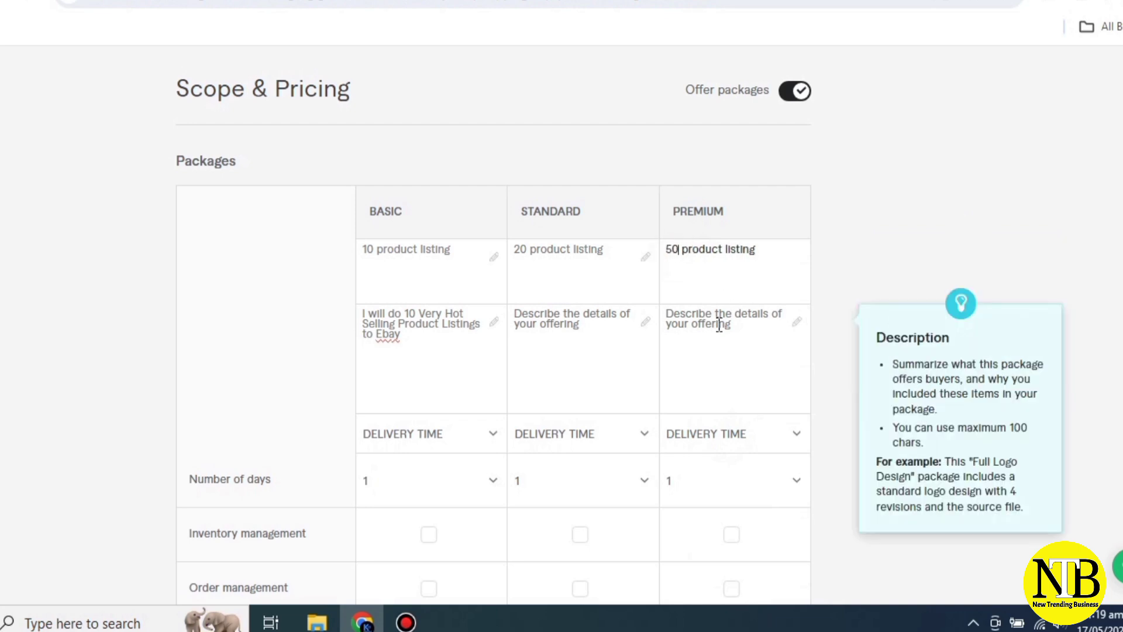
Step: Copy the Basic description into the Standard package and edit it to "I will do 20 Very Hot Selling Product Listings to Ebay"
click(405, 338)
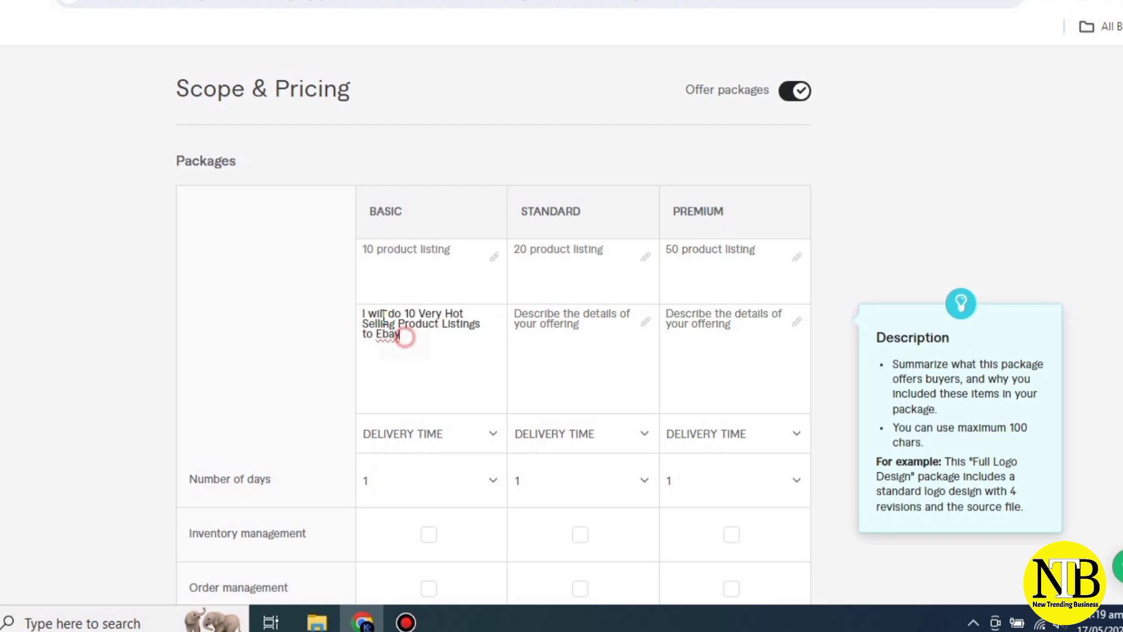
drag(405, 338, 351, 318)
right_click(383, 316)
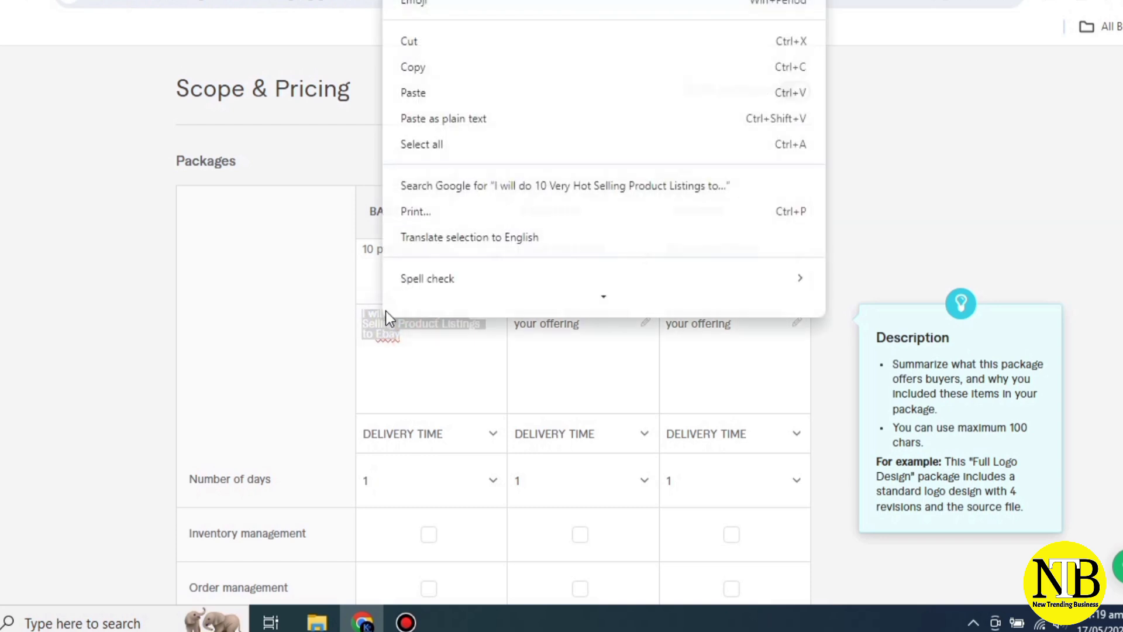
click(426, 80)
click(546, 322)
right_click(547, 321)
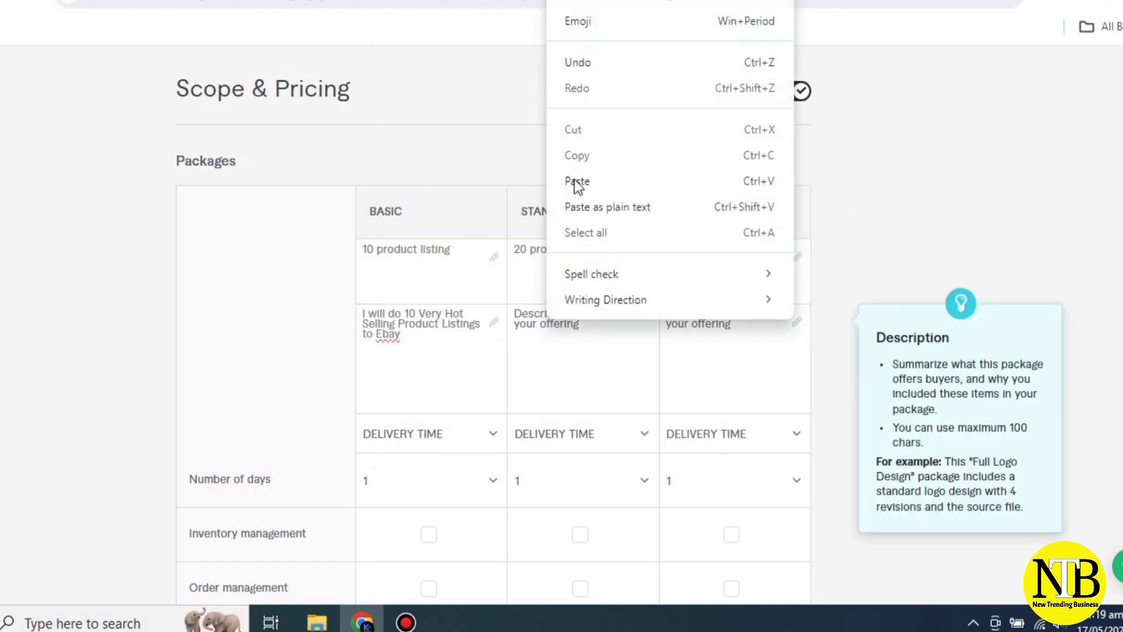
click(577, 181)
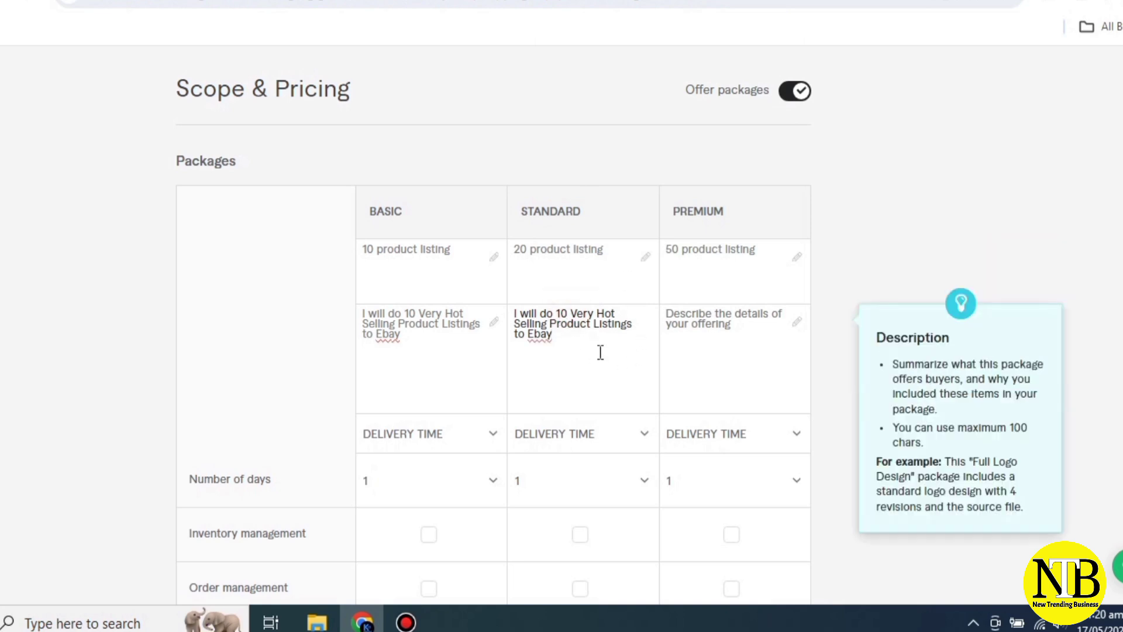
key(BackSpace)
key(BackSpace)
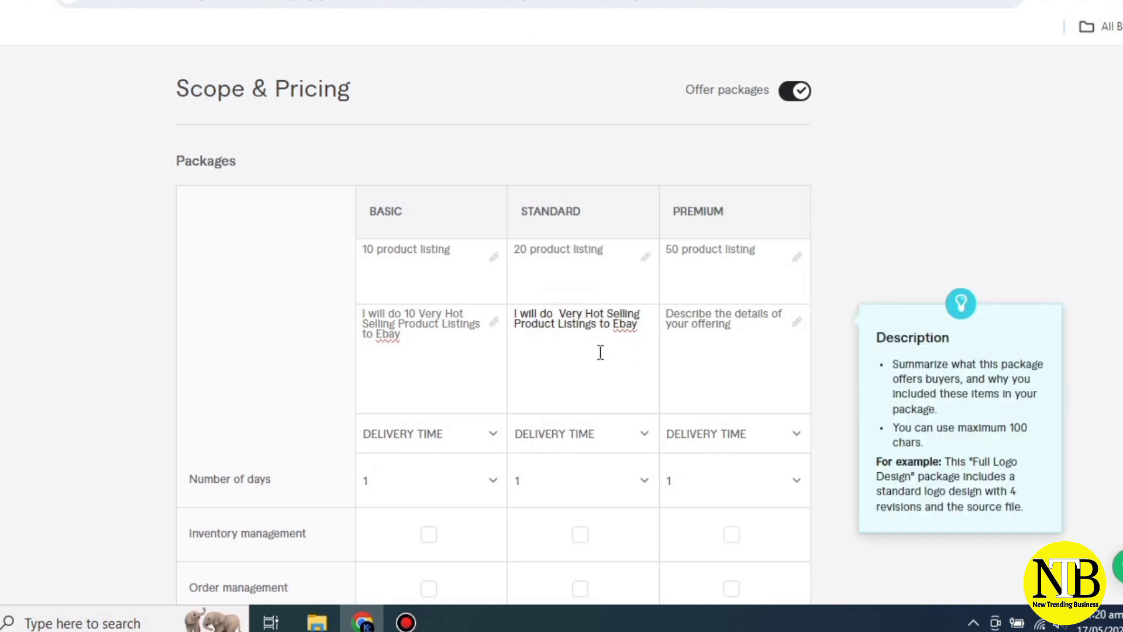
text(20)
Step: Paste the same description into the Premium package and edit it to "I will do 50 Very Hot Selling Product Listings to Ebay"
right_click(729, 332)
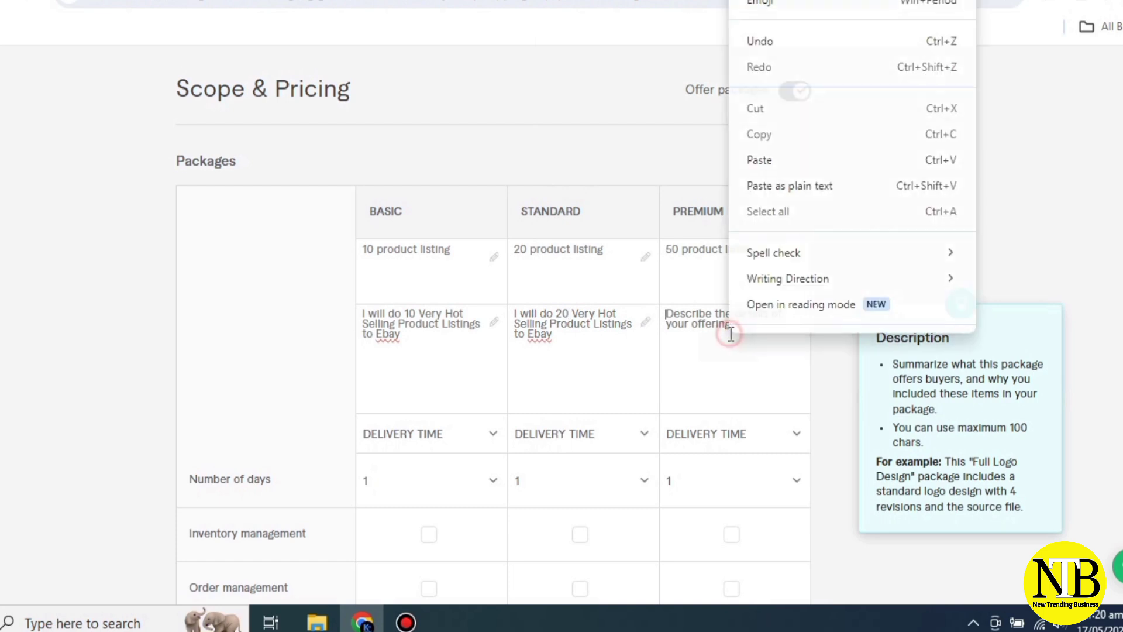
click(759, 161)
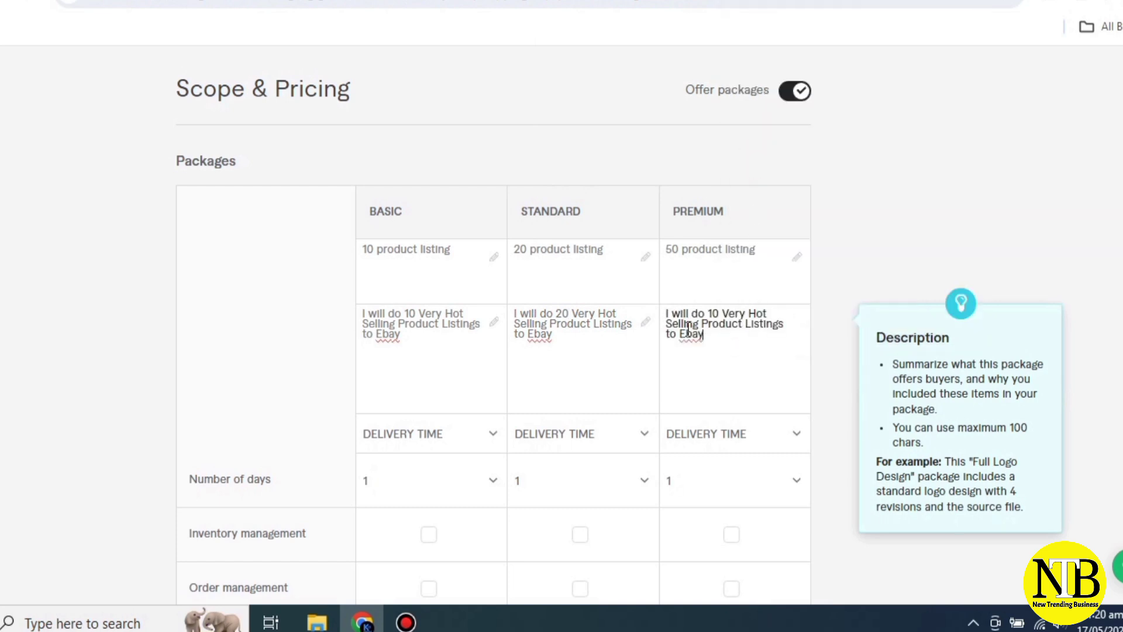
click(709, 316)
key(BackSpace)
text(5)
Step: Check the other competing gig's package comparison and set the own gig's number of days to 2 for Basic, 4 for Standard and 6 for Premium
scroll(284, 336, down, 1)
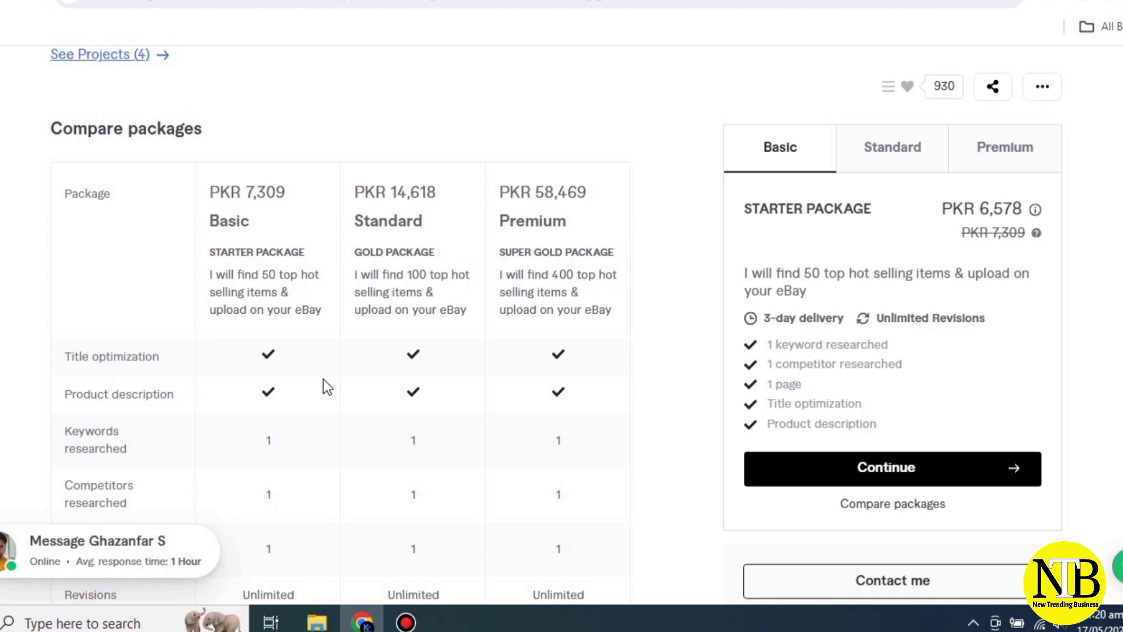
scroll(323, 378, down, 5)
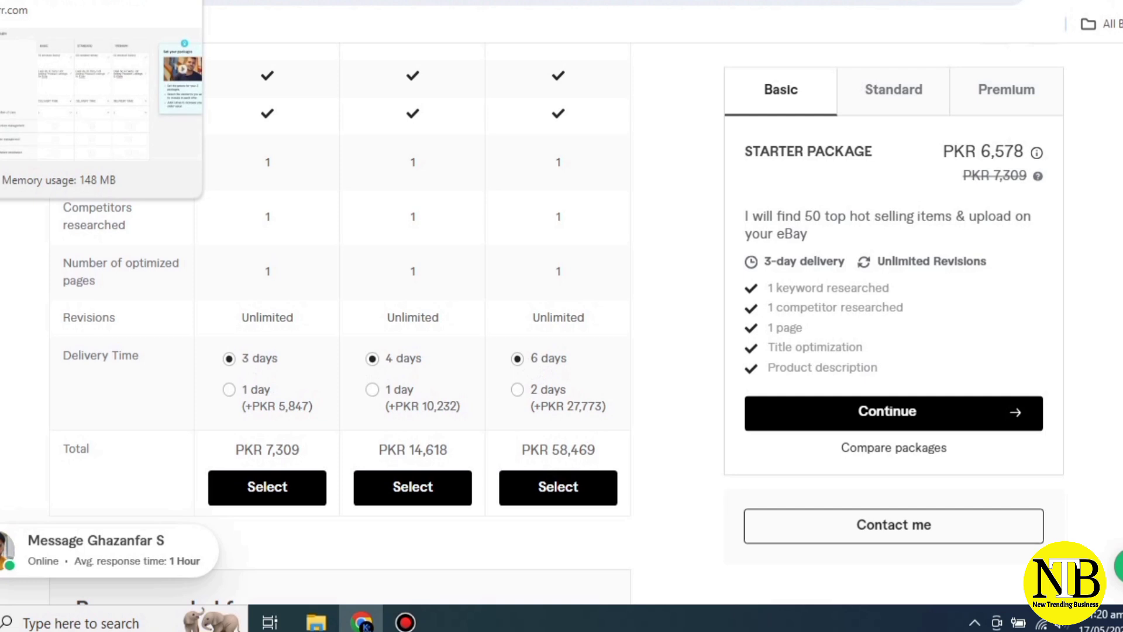
click(106, 11)
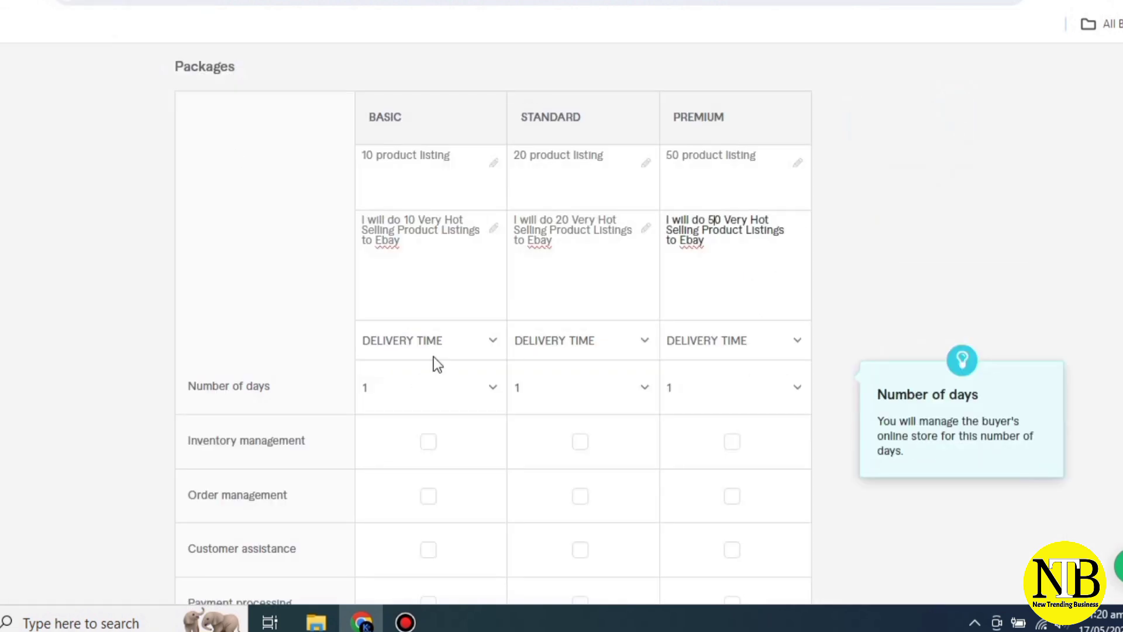
click(490, 387)
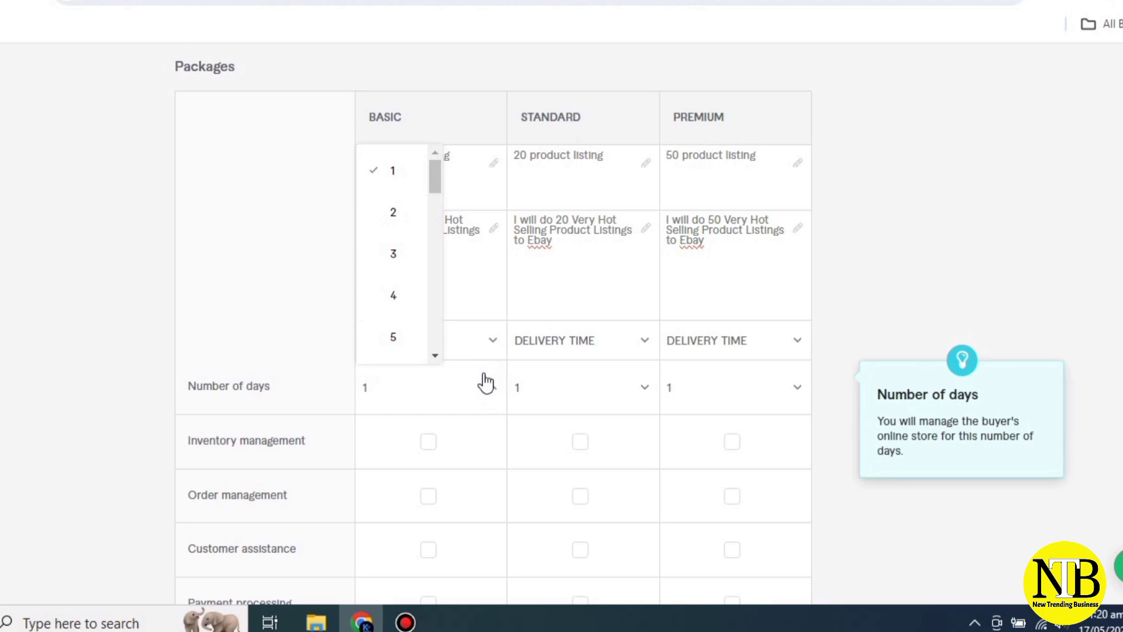
click(390, 225)
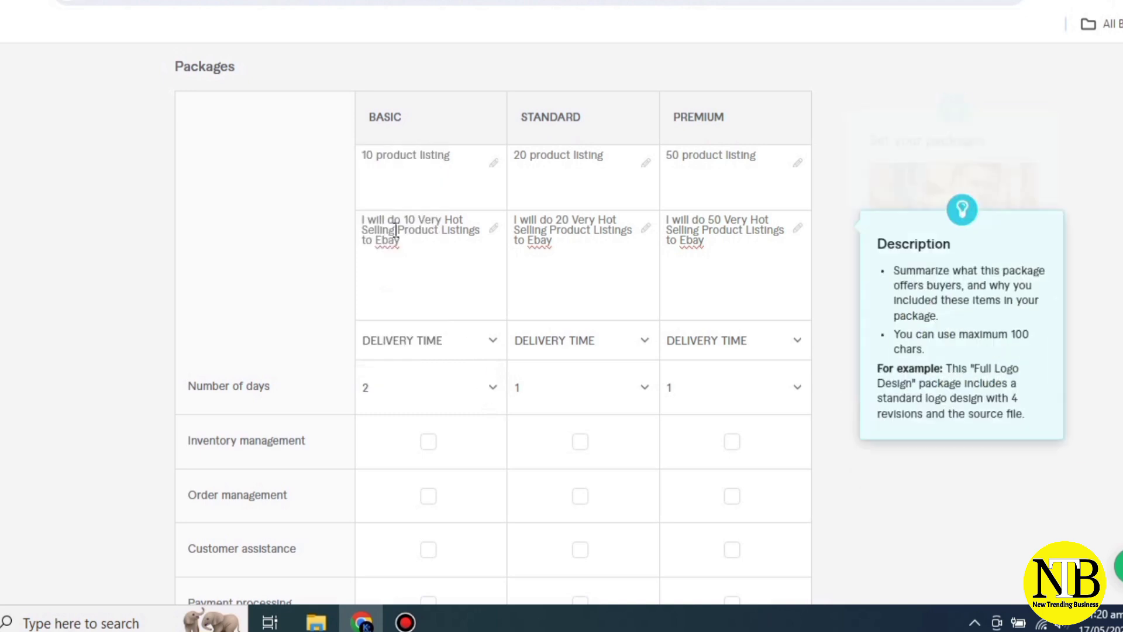
click(644, 390)
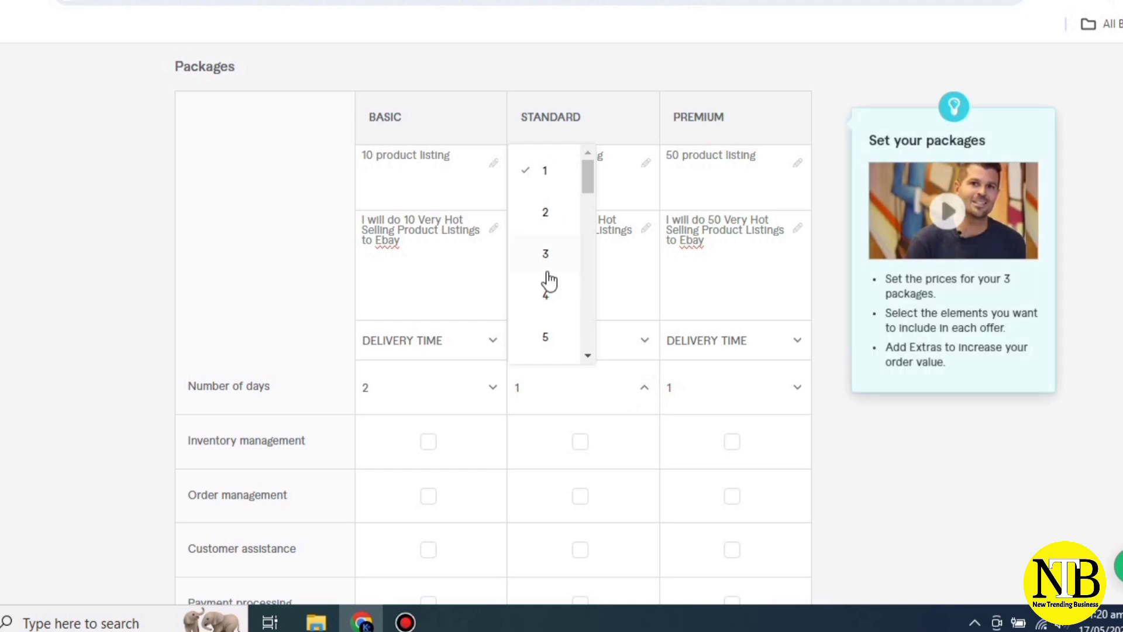
click(548, 302)
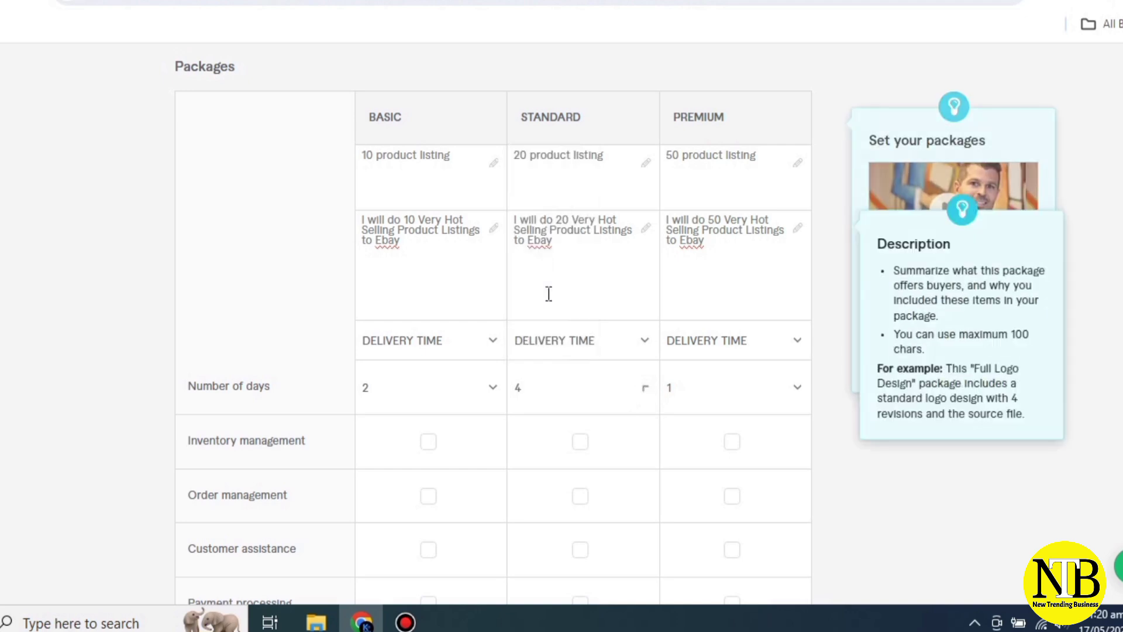
click(799, 389)
scroll(704, 327, down, 2)
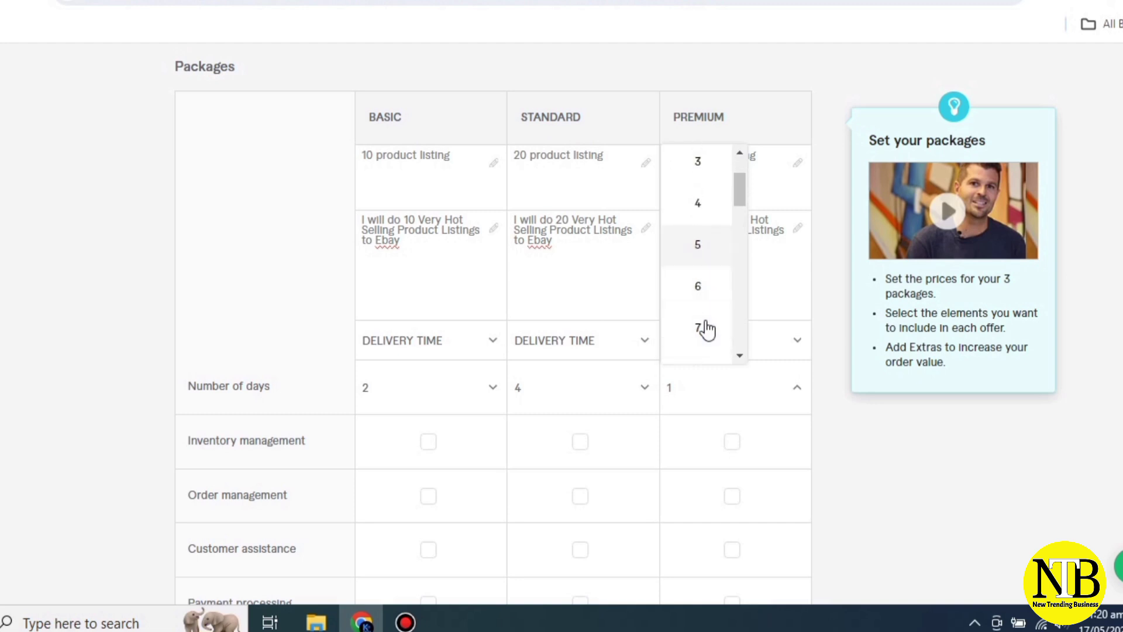
click(688, 285)
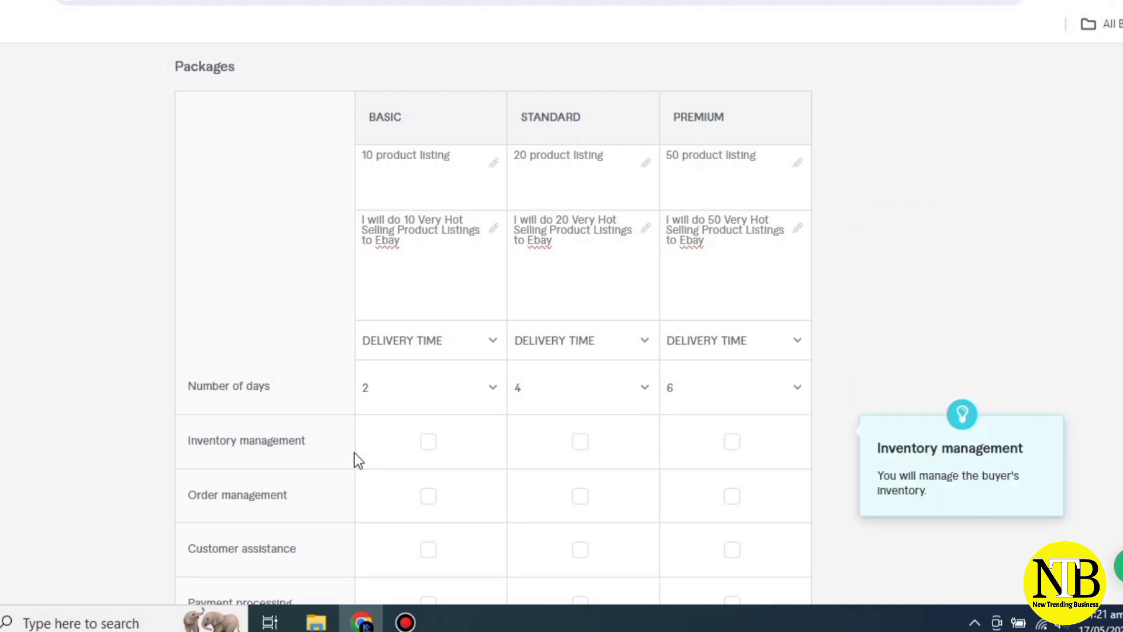
Step: Include Inventory management in the Basic, Standard and Premium packages
click(427, 445)
click(584, 448)
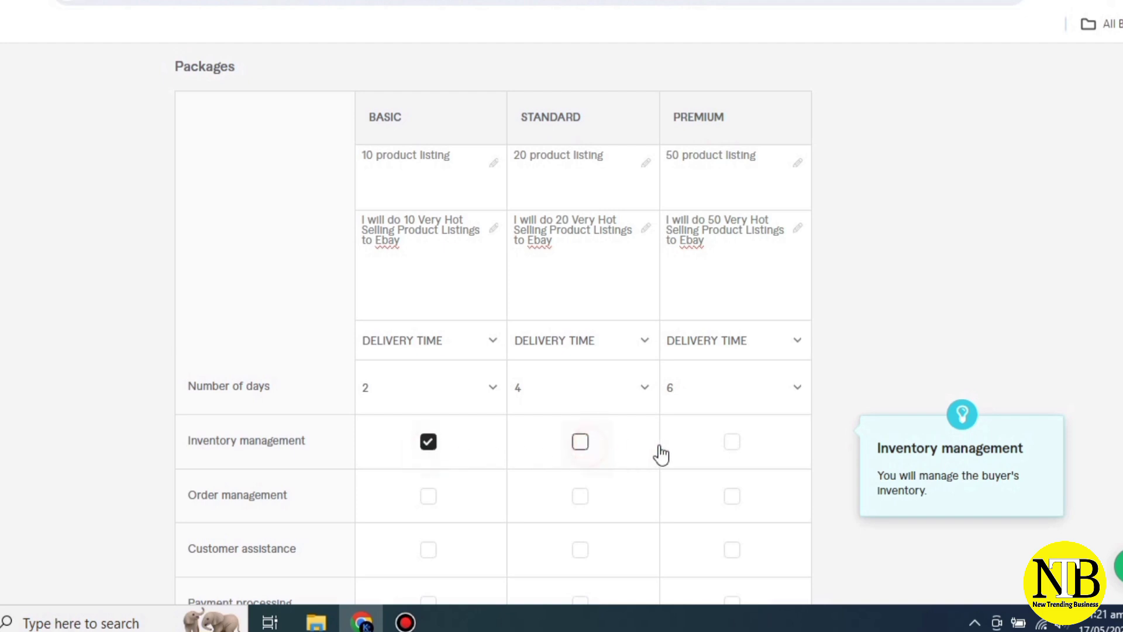
click(731, 447)
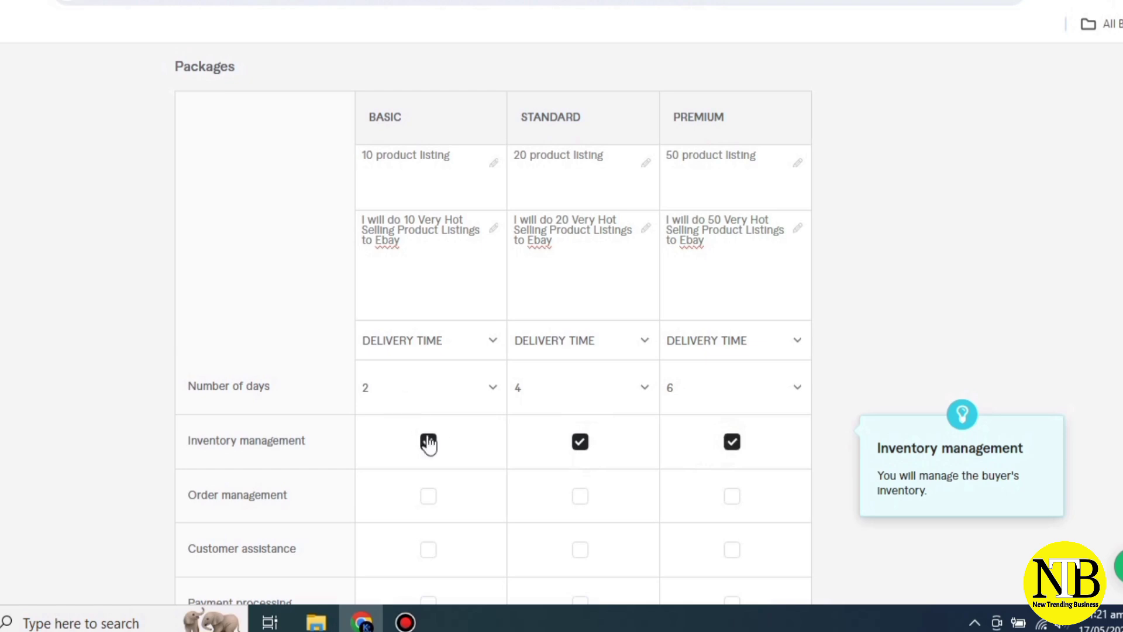
Step: Include Product offers and promotions in the Premium package
scroll(321, 303, down, 1)
scroll(321, 303, down, 5)
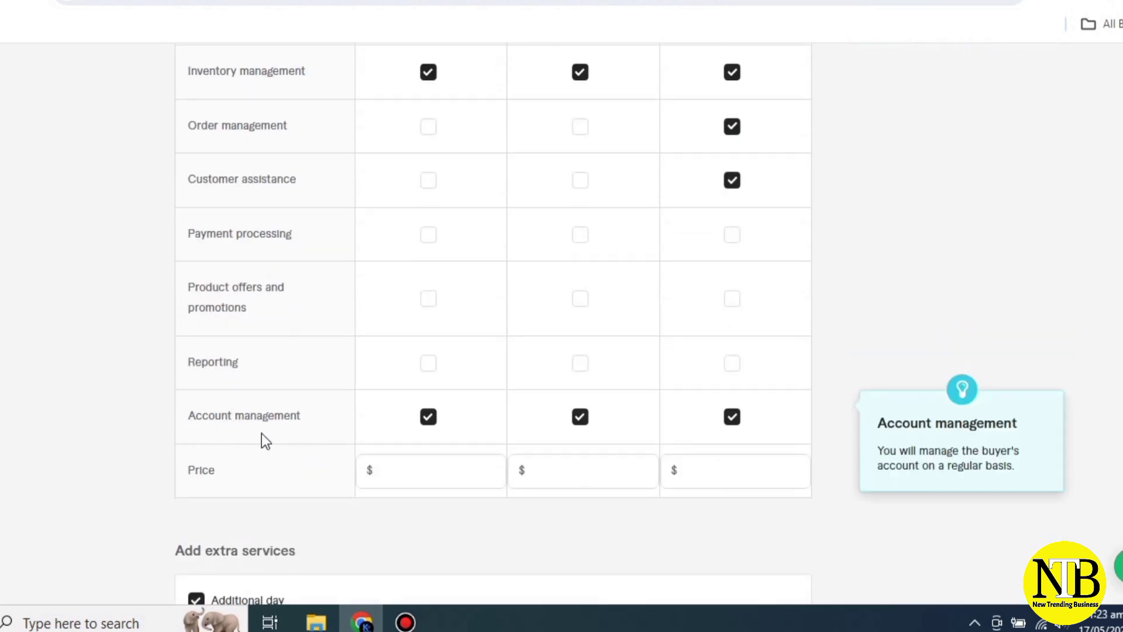
click(392, 475)
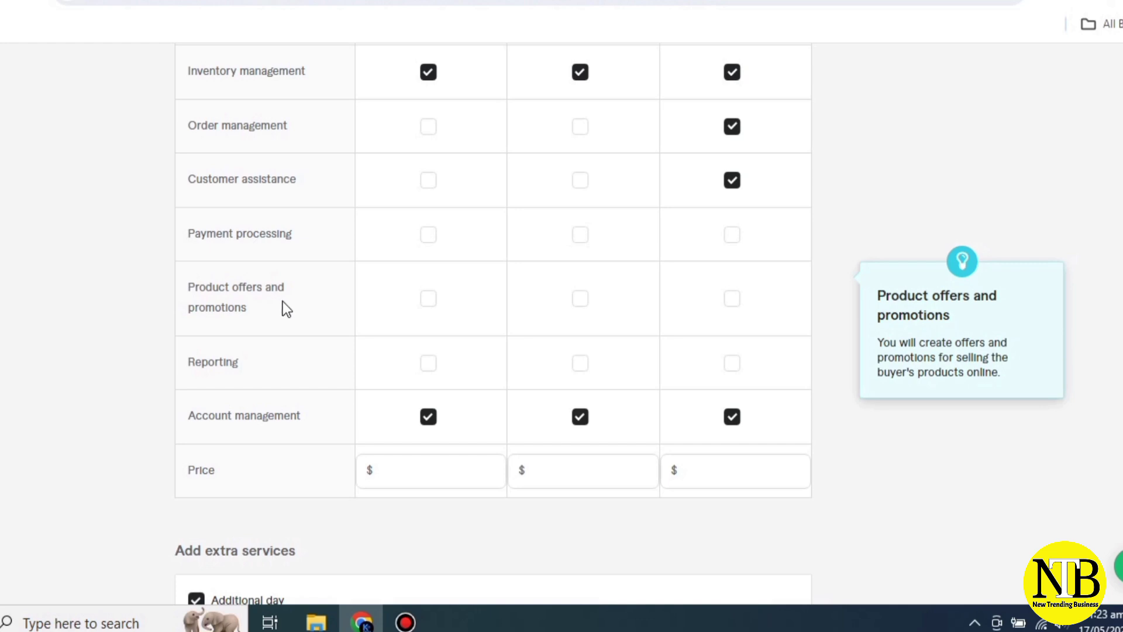
click(733, 299)
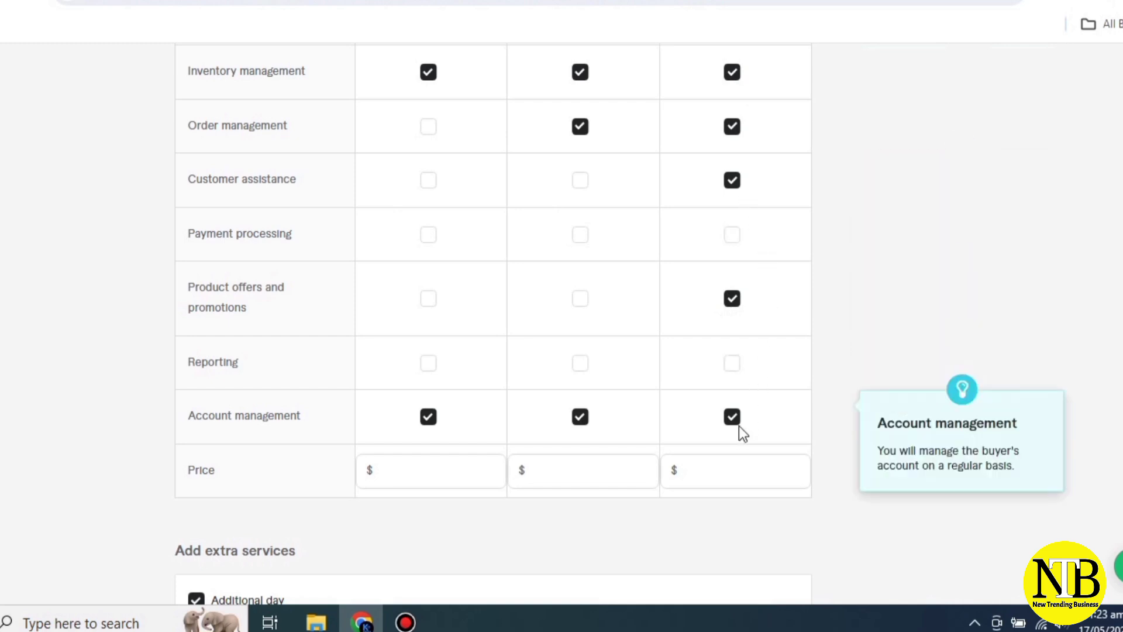
Step: Set the package prices to $10 for Basic, $20 for Standard and $40 for Premium
scroll(369, 300, down, 3)
click(369, 297)
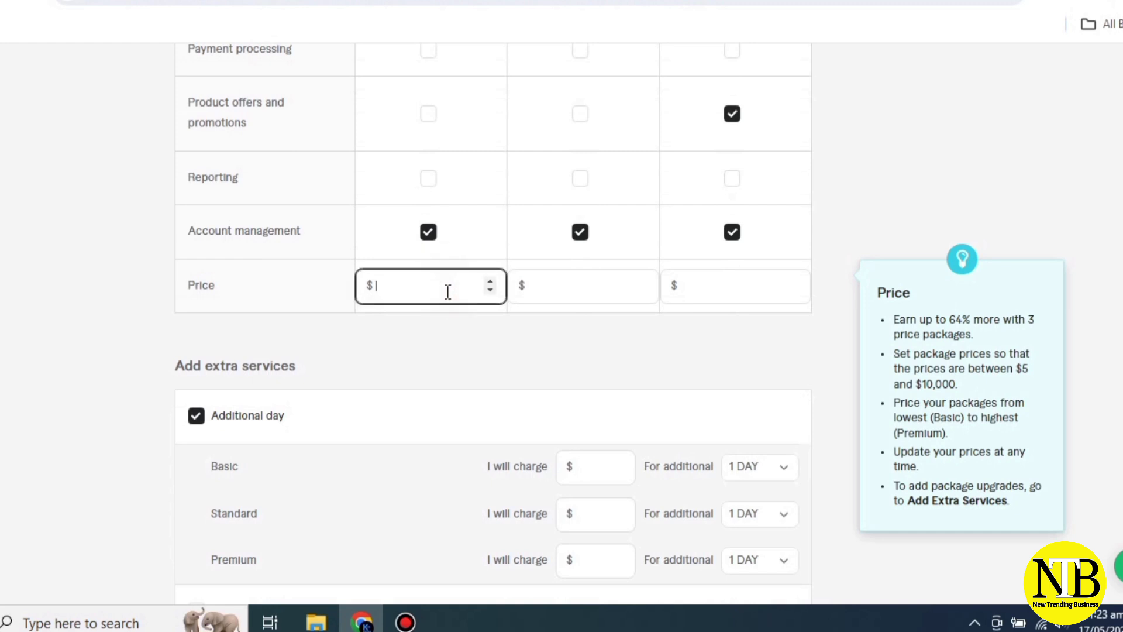
text(10)
click(542, 281)
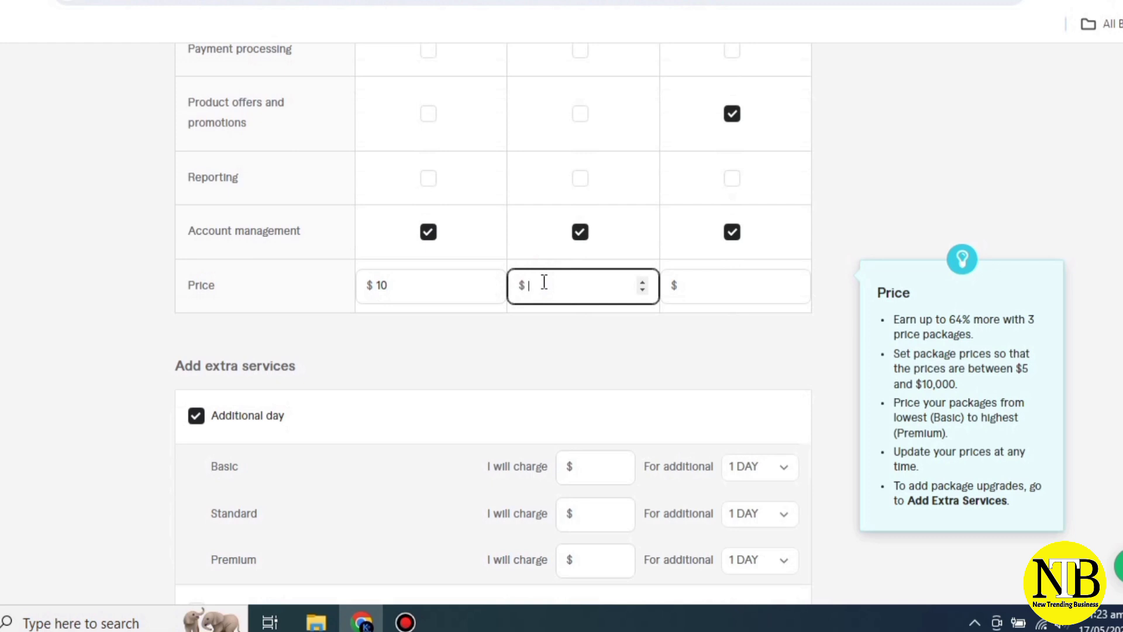
text(20)
click(689, 286)
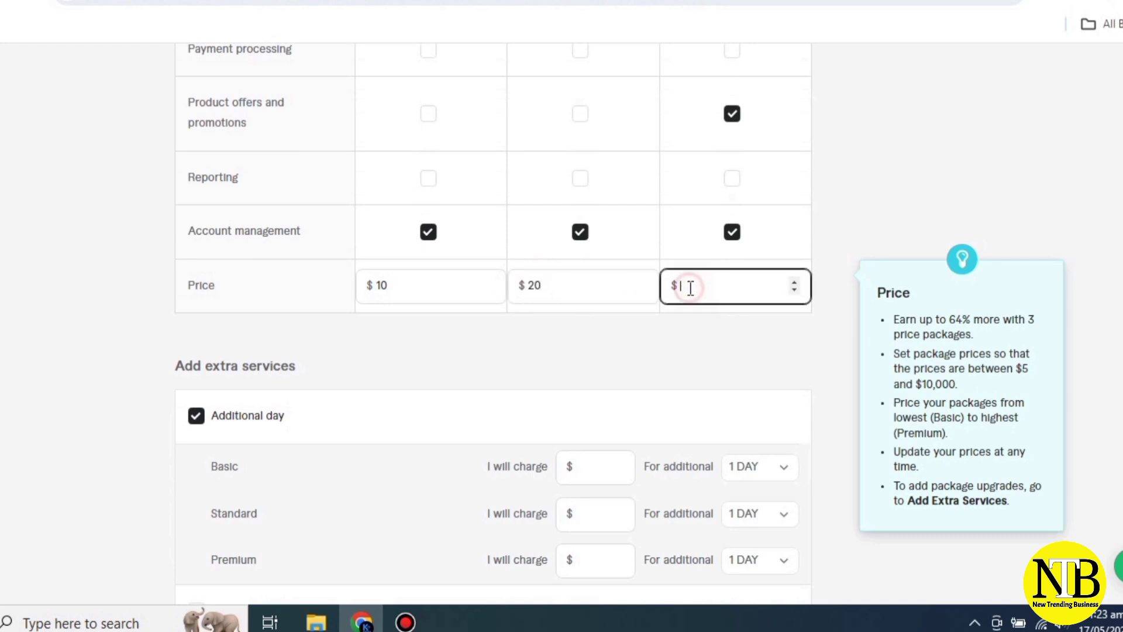
text(4)
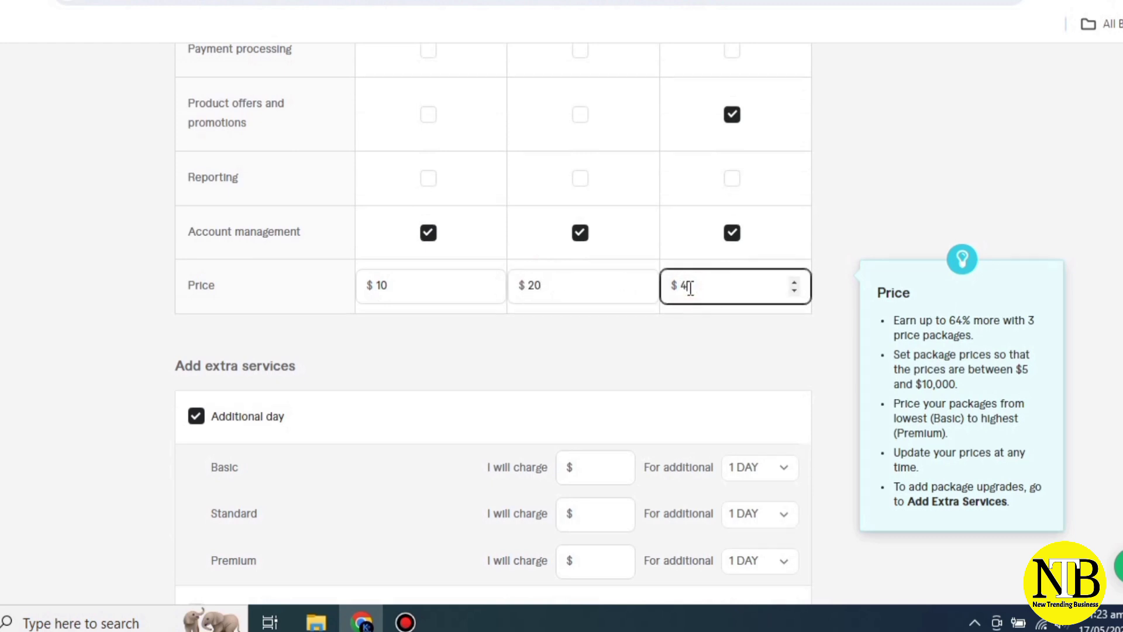
text(0)
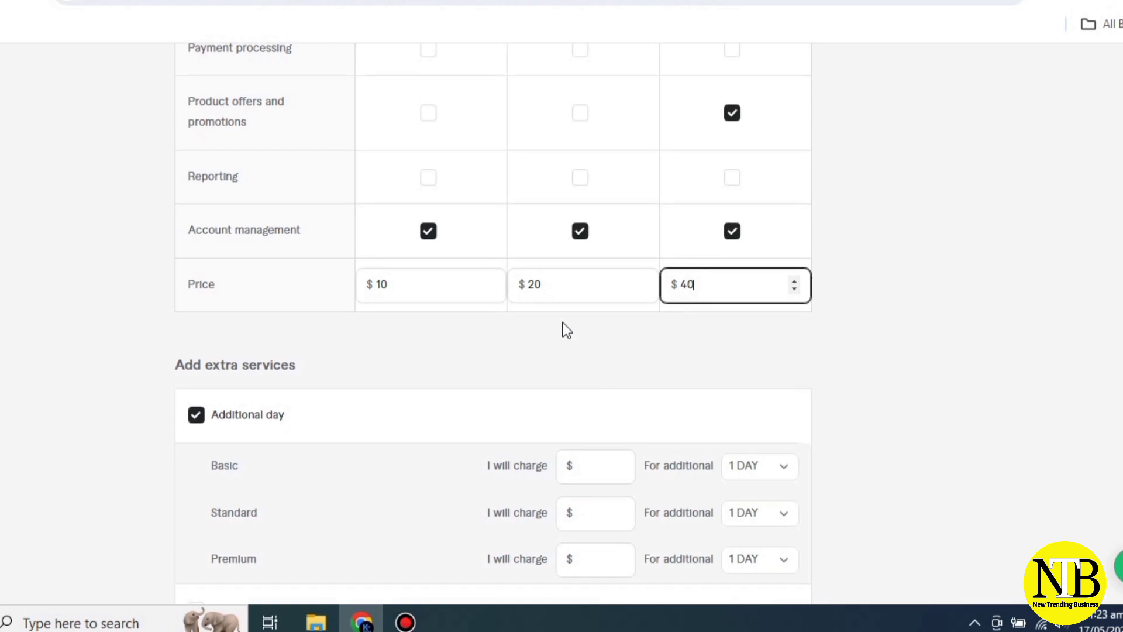
Step: Review the package table and set the Basic package's charge for one additional day to $5
scroll(561, 324, down, 3)
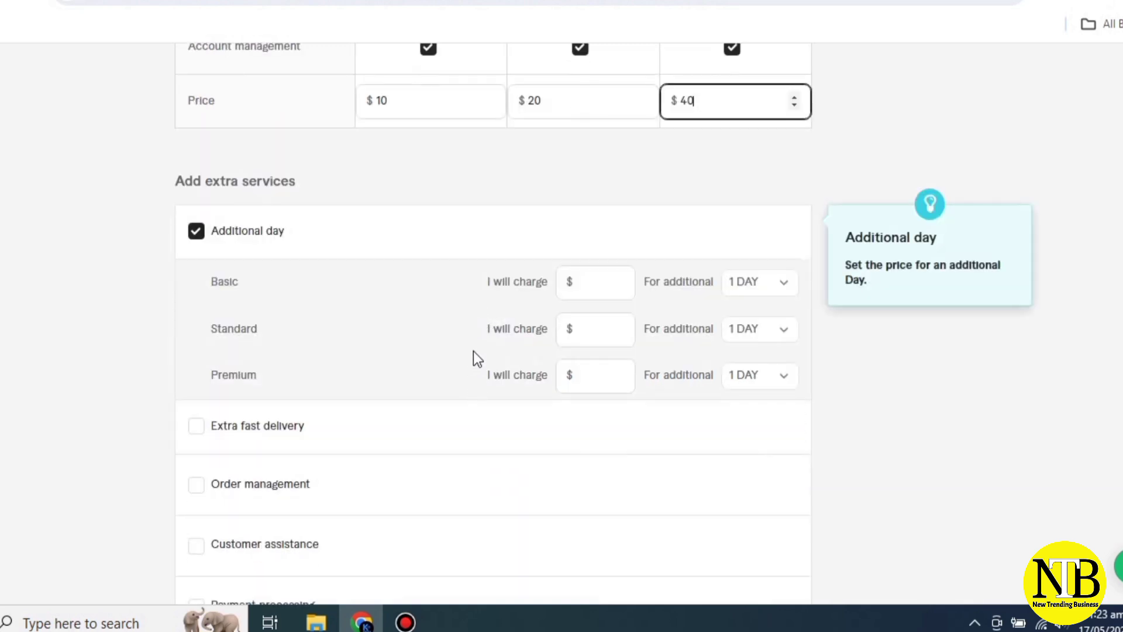
scroll(473, 350, up, 8)
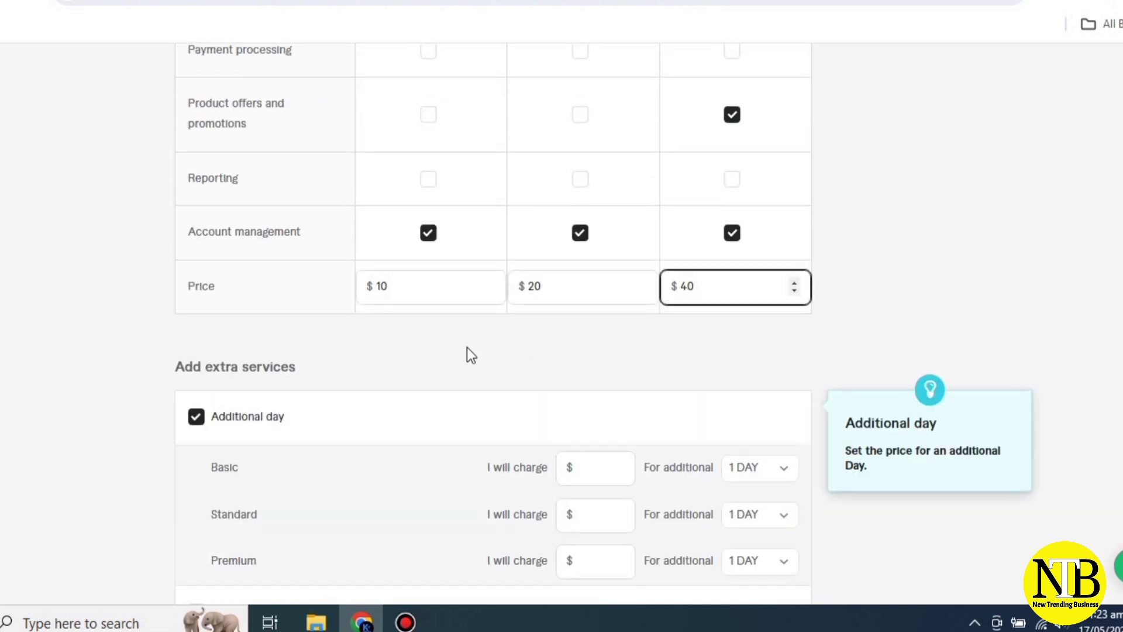
scroll(467, 346, up, 2)
scroll(466, 347, down, 1)
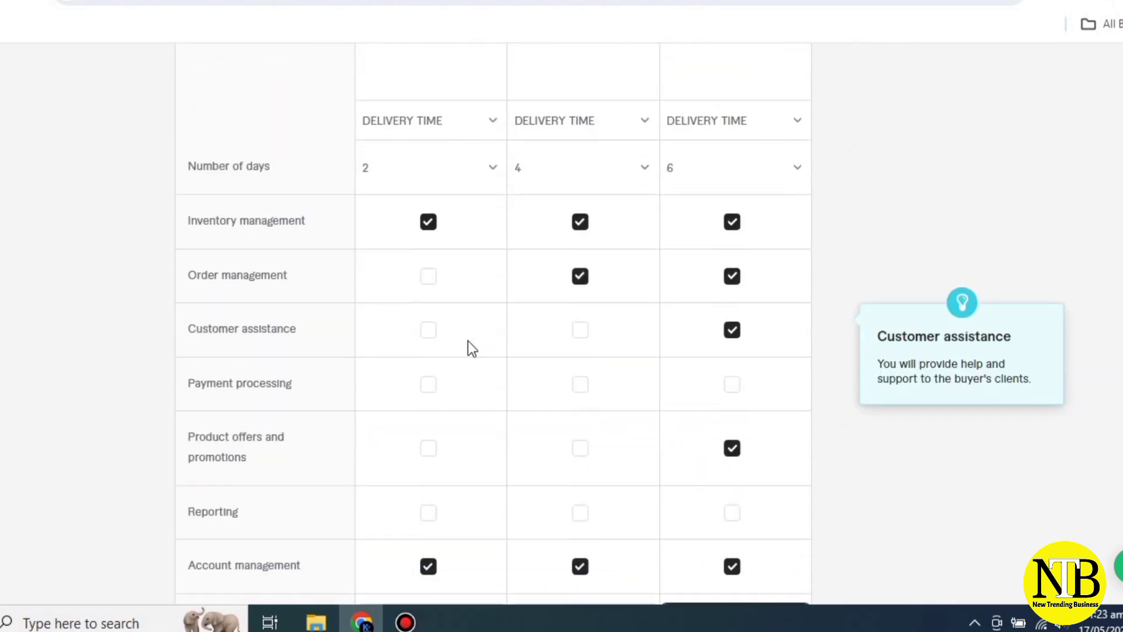
scroll(472, 346, down, 8)
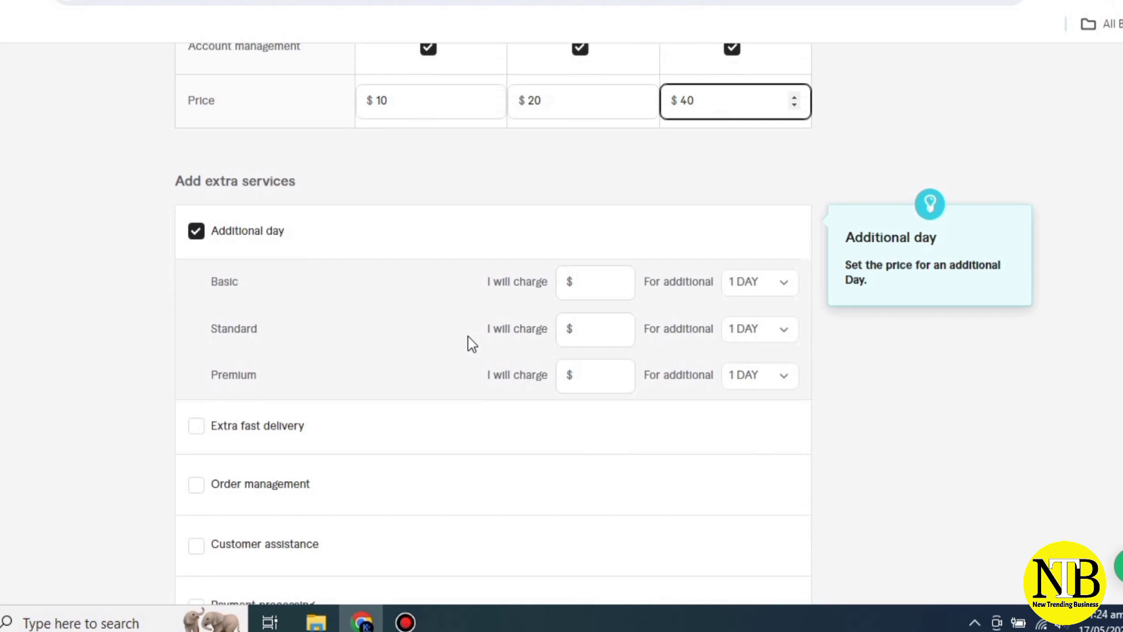
click(600, 282)
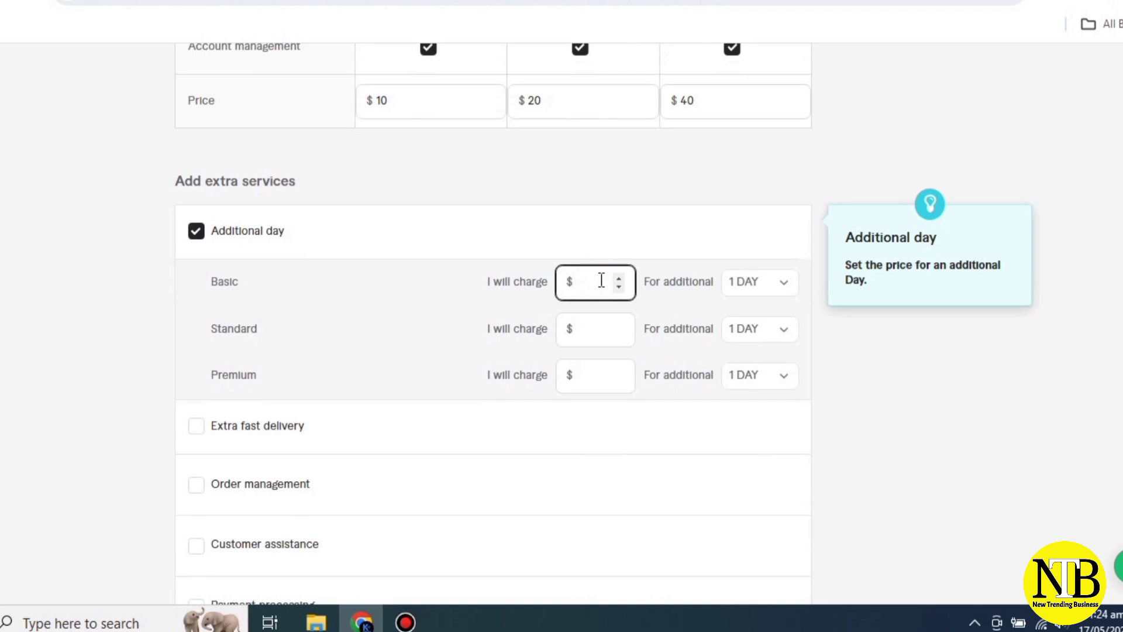
text(5)
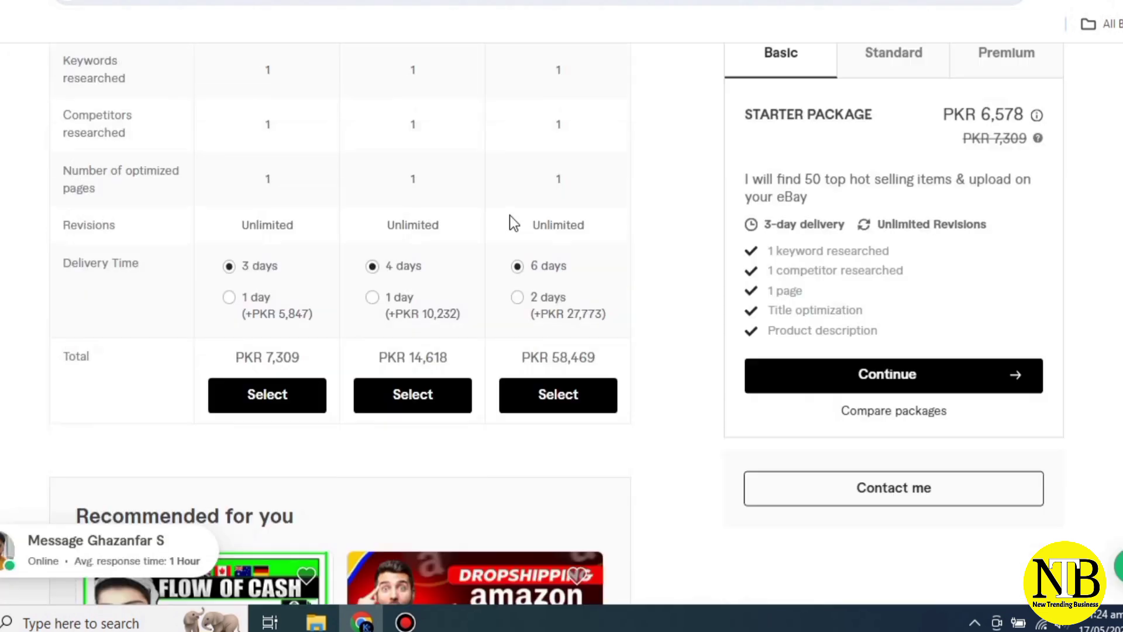
Step: Examine the competing gig's package comparison, choosing 1-day delivery for its Basic package to check the faster-delivery surcharge
scroll(510, 216, down, 2)
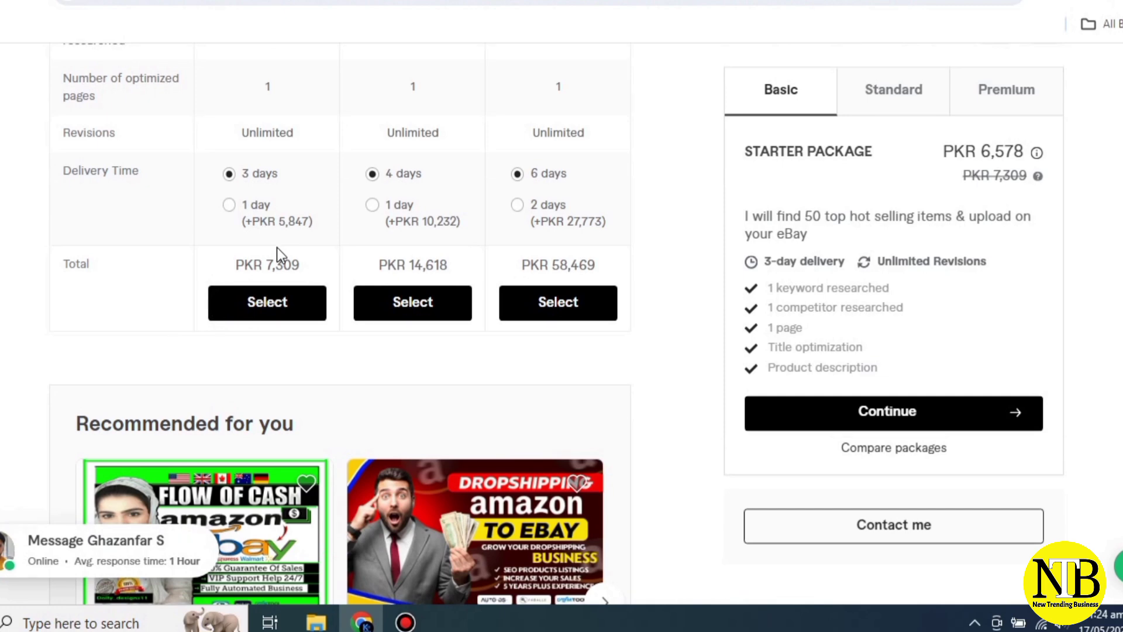
scroll(279, 247, up, 4)
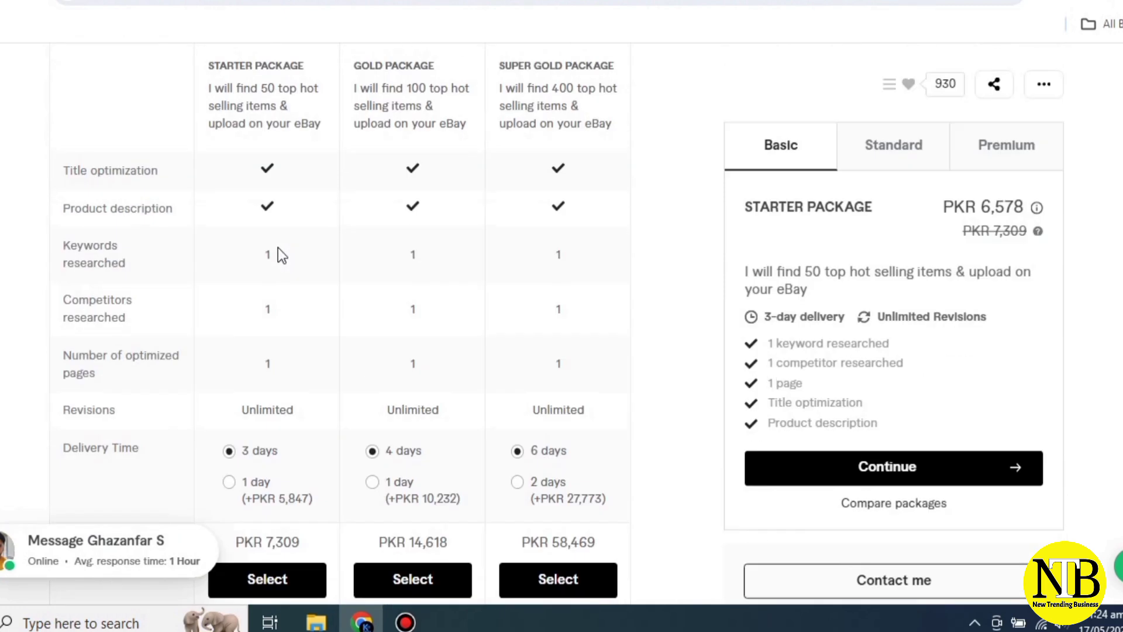
scroll(279, 248, up, 4)
scroll(278, 248, down, 4)
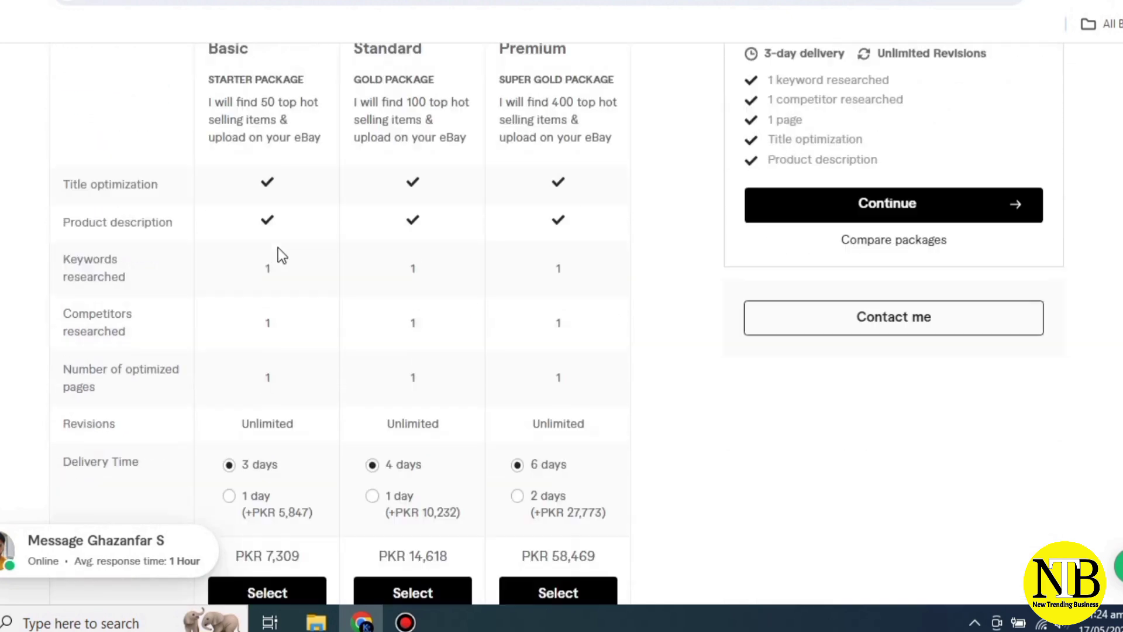
scroll(279, 247, down, 2)
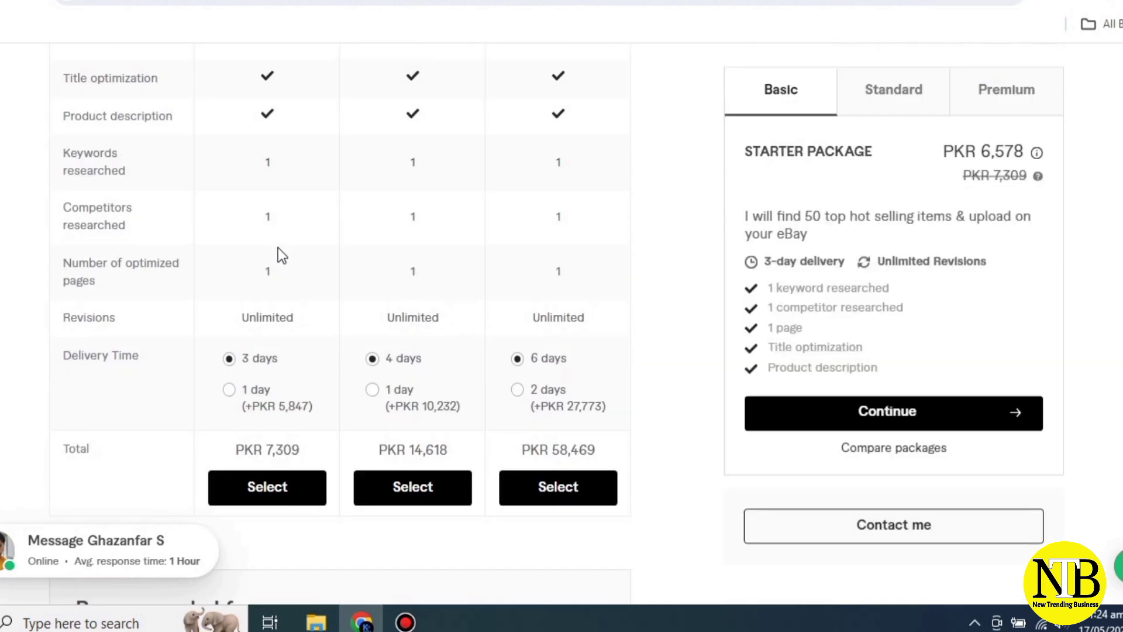
click(229, 390)
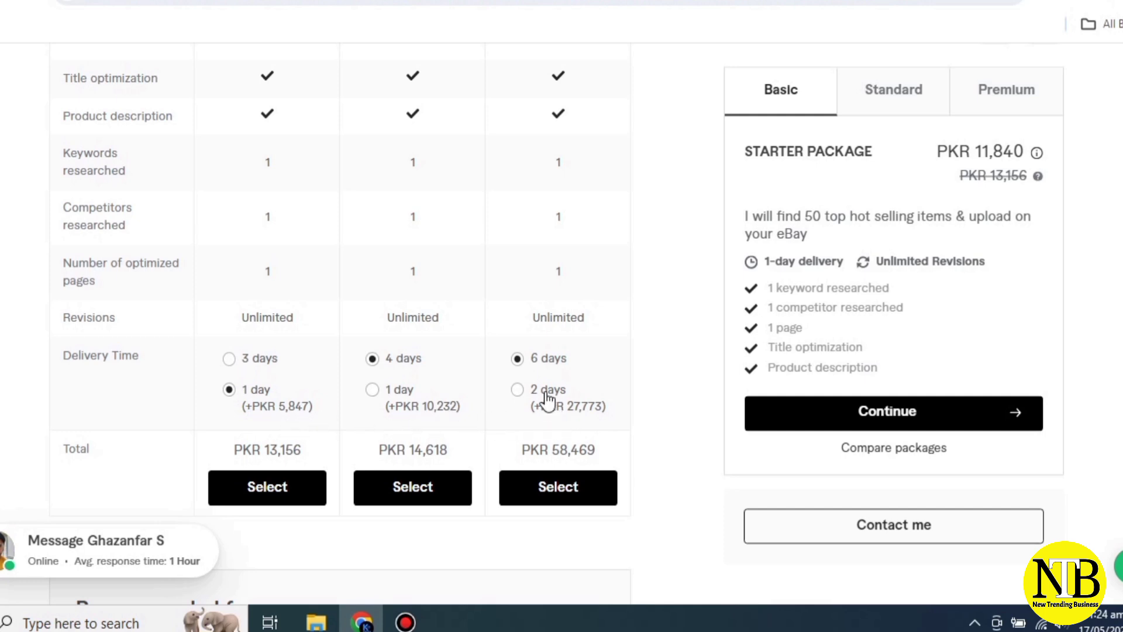
scroll(546, 398, up, 5)
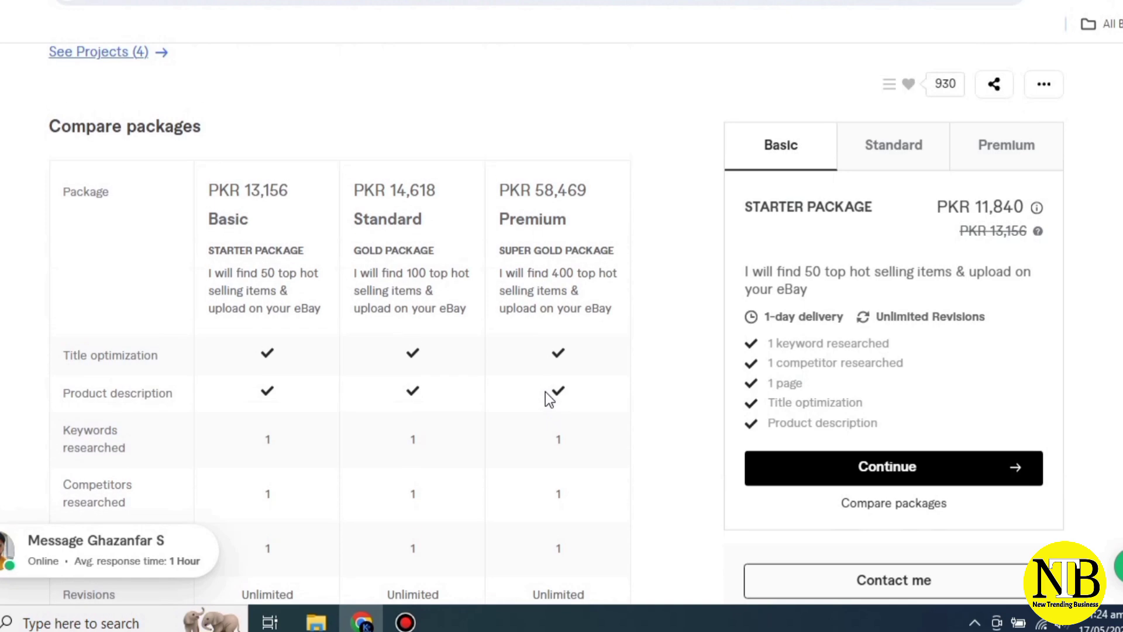
scroll(547, 398, down, 3)
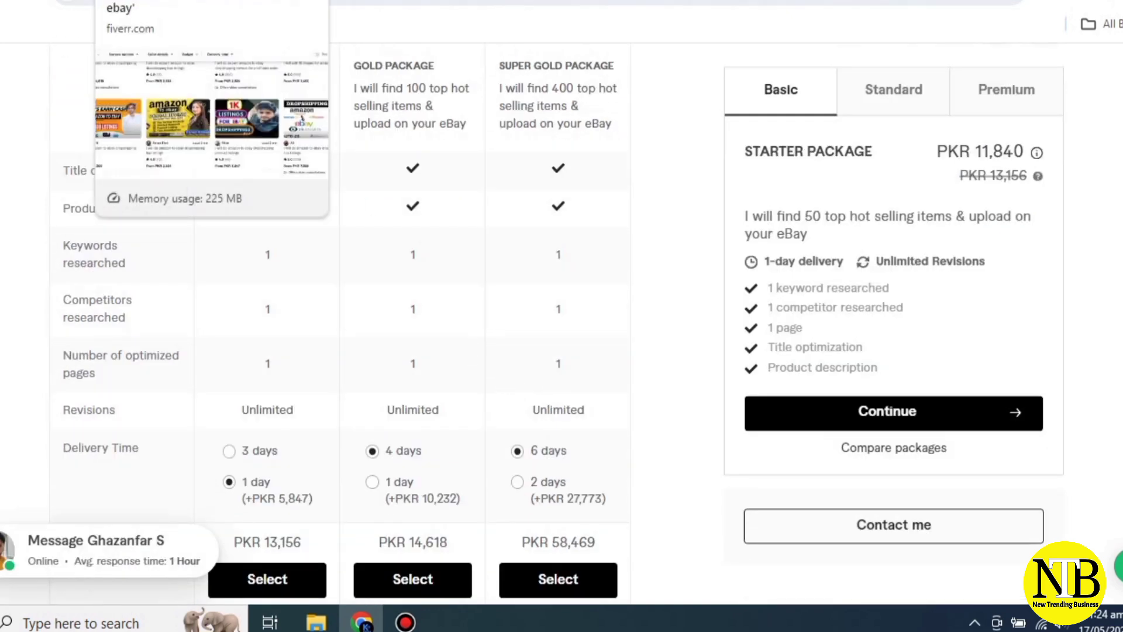
Step: Return to the own gig and set the charge for one additional day to $10 for Standard and $20 for Premium
click(70, 3)
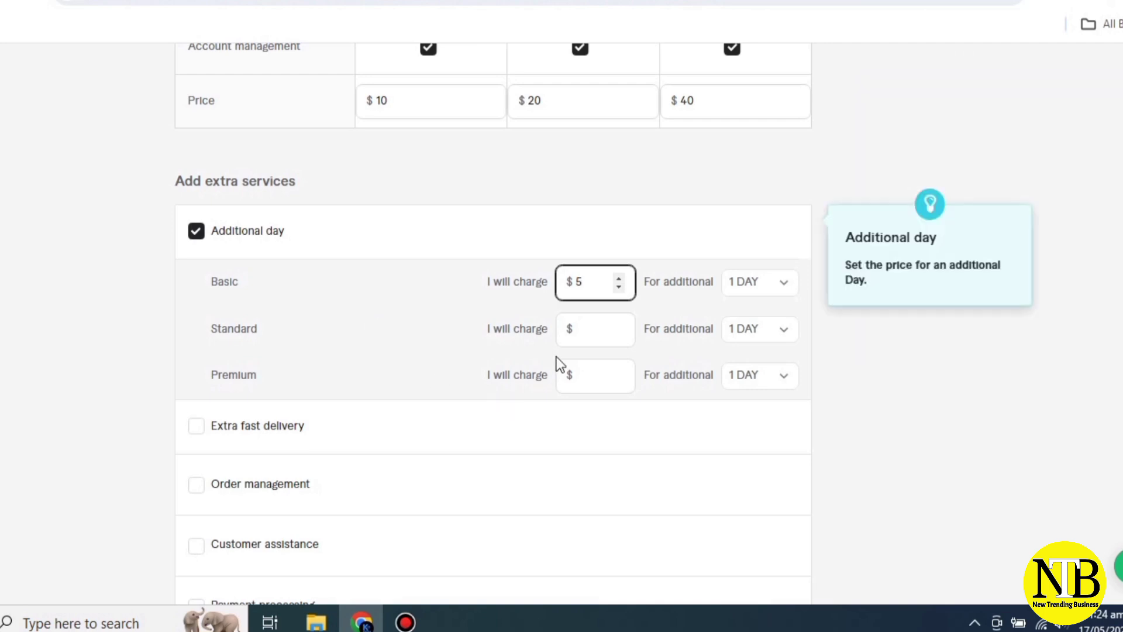
click(591, 327)
text(10)
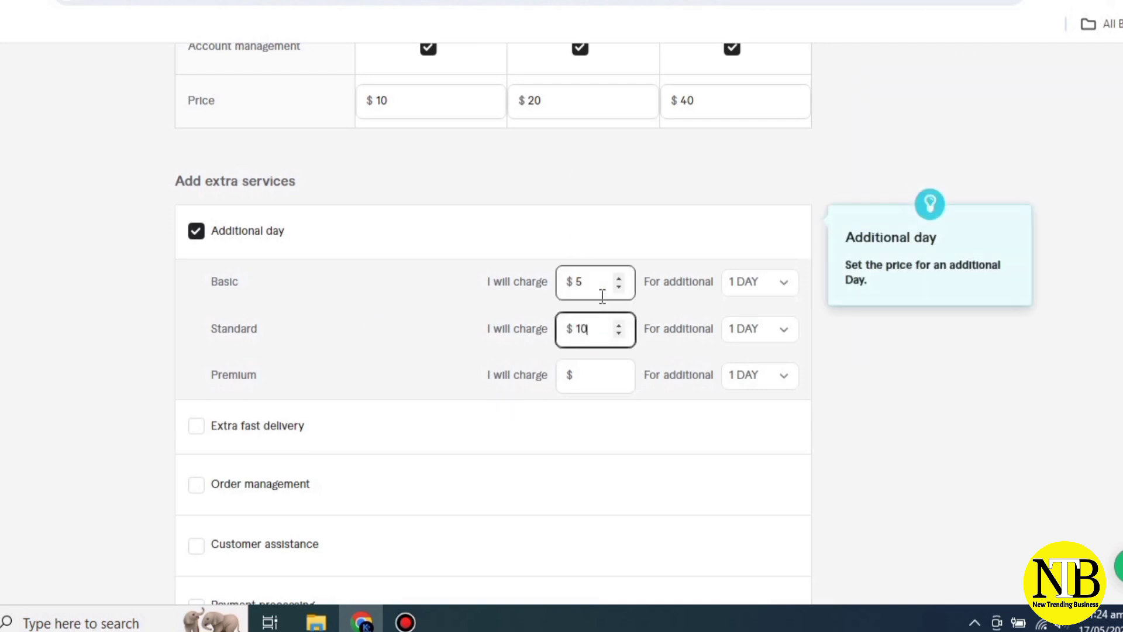
click(610, 367)
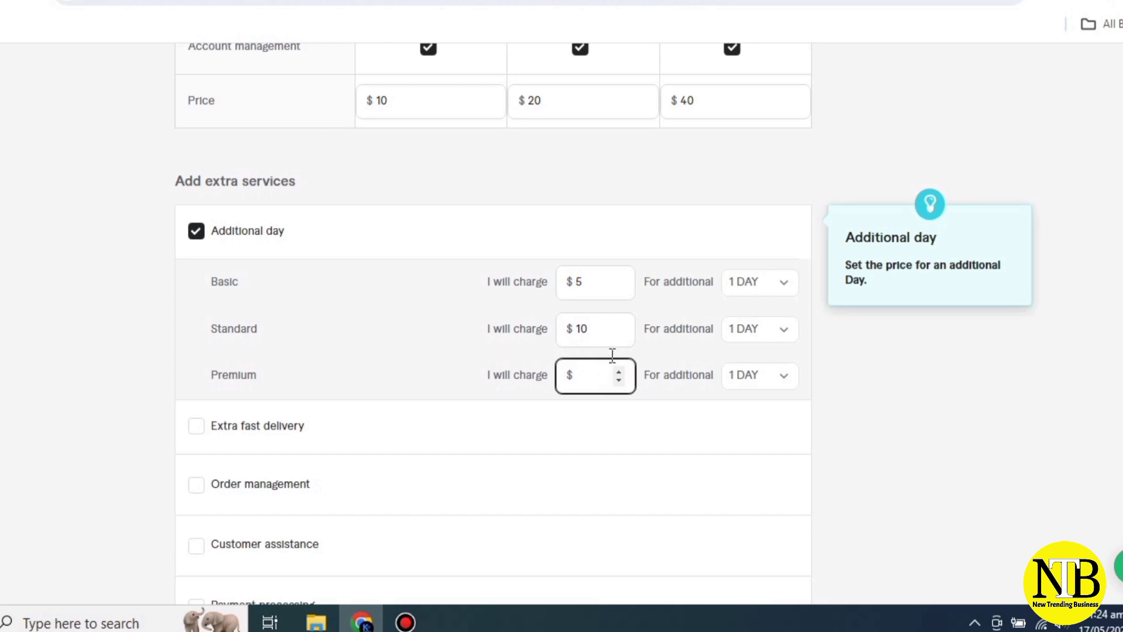
text(20)
Step: Offer Extra fast delivery and set the Basic package to deliver in 1 day for an extra $5
scroll(579, 373, down, 2)
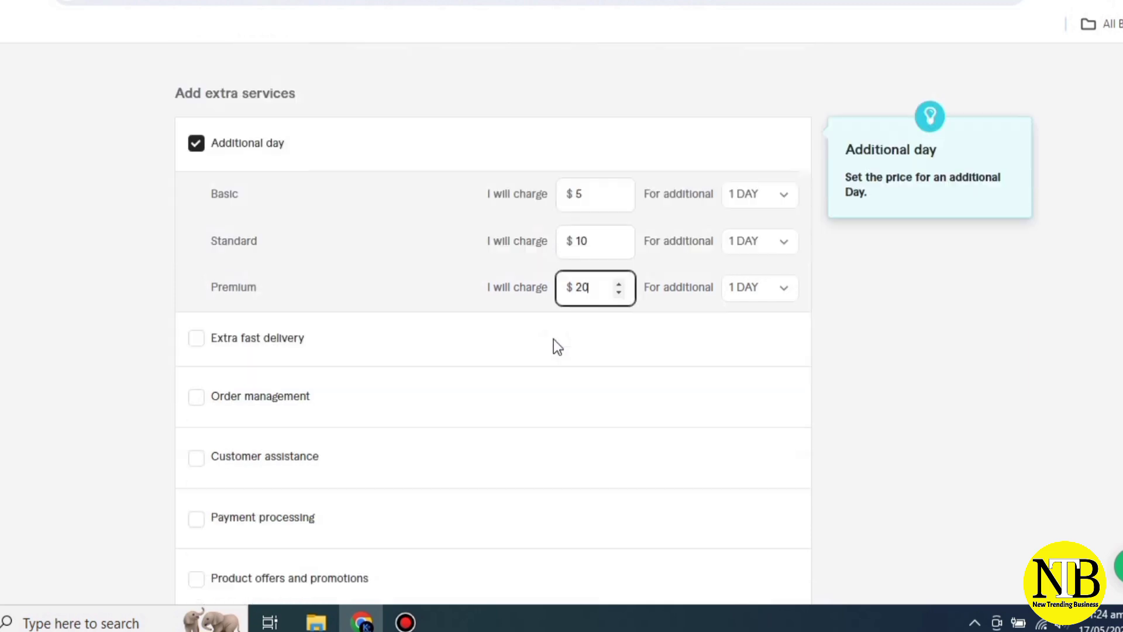
click(197, 338)
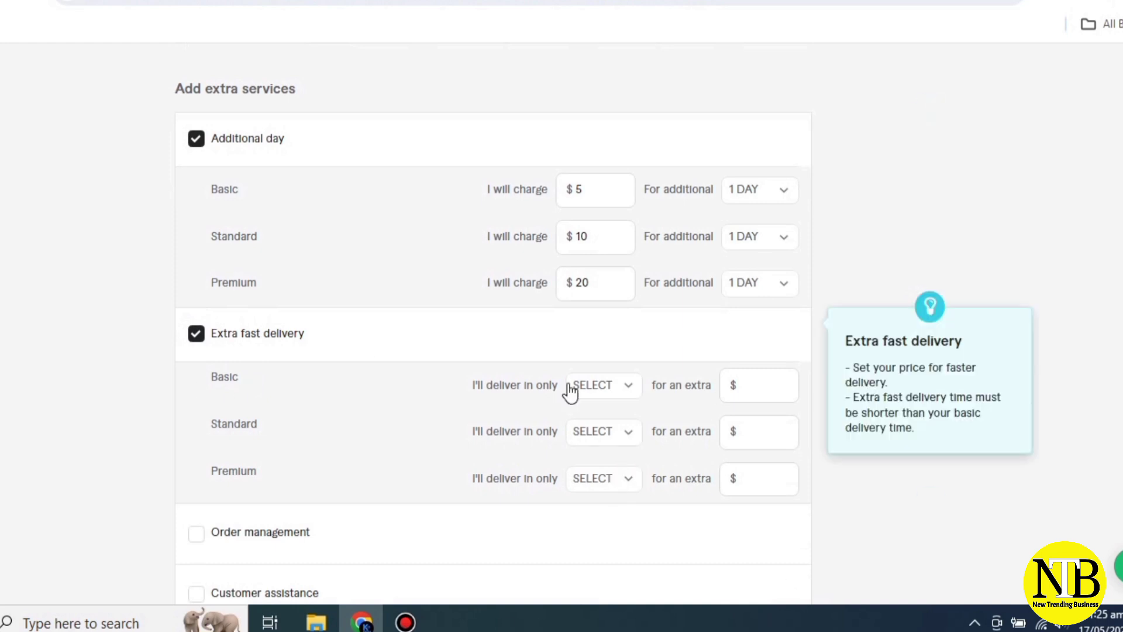
click(628, 391)
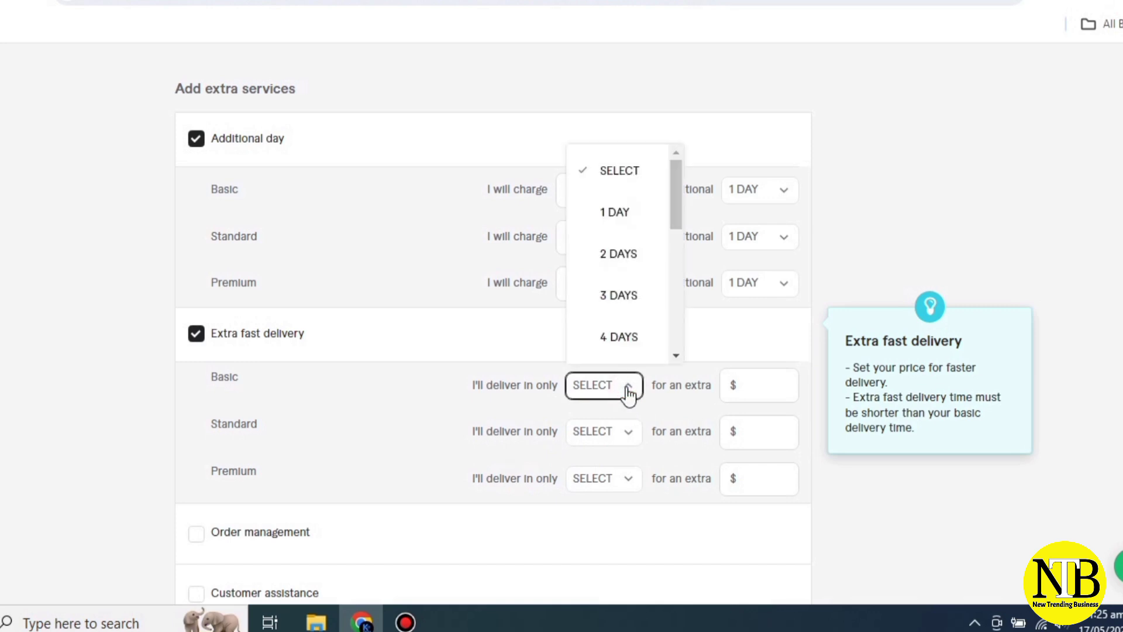
click(611, 216)
click(748, 381)
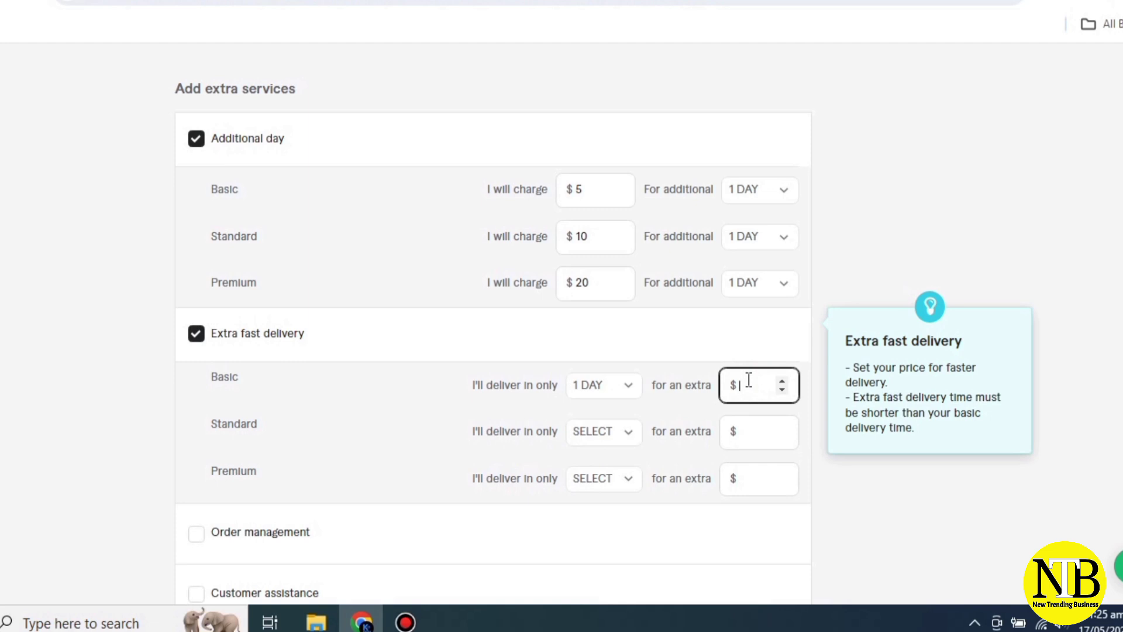
text(5)
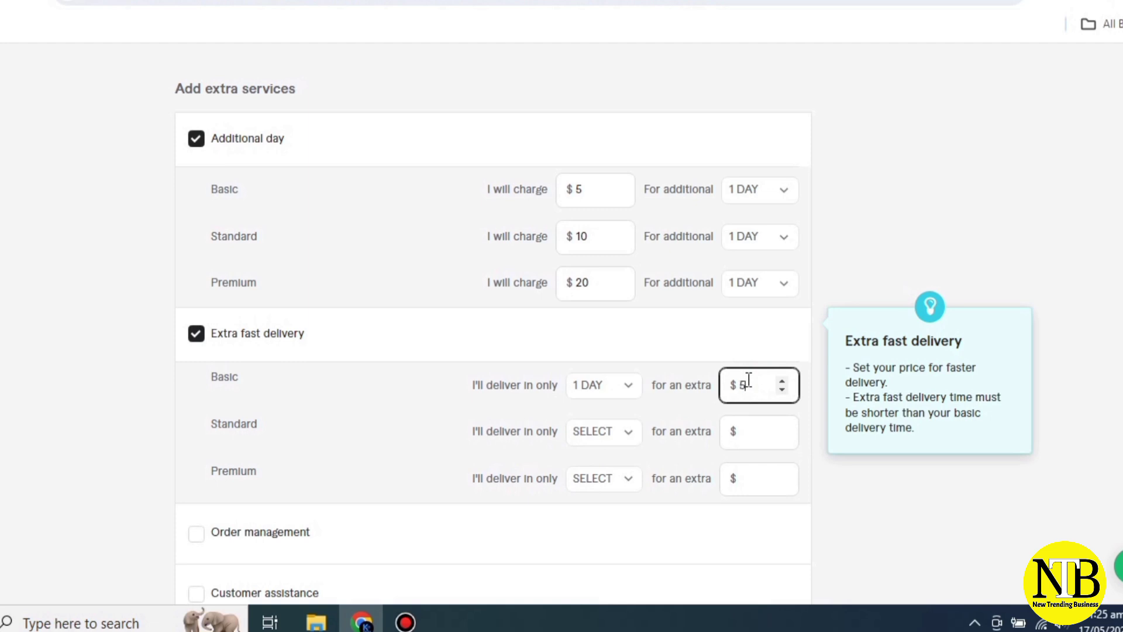
Step: Set the Standard package's extra fast delivery to 2 days for an extra $10, checking the packages' regular delivery times
click(629, 440)
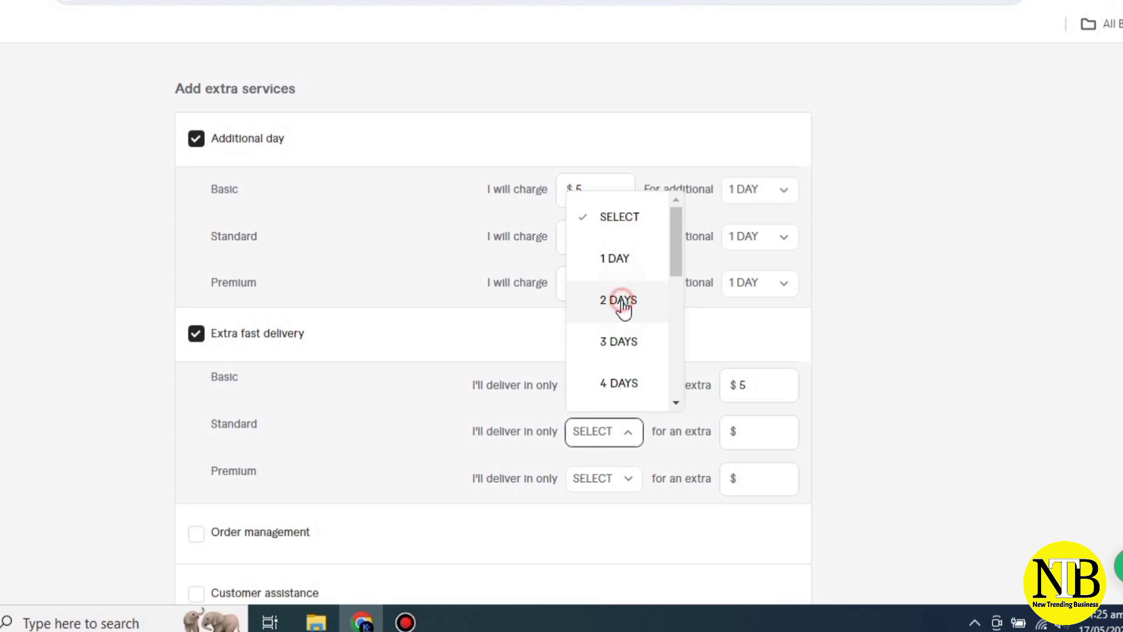
click(622, 303)
scroll(578, 327, up, 10)
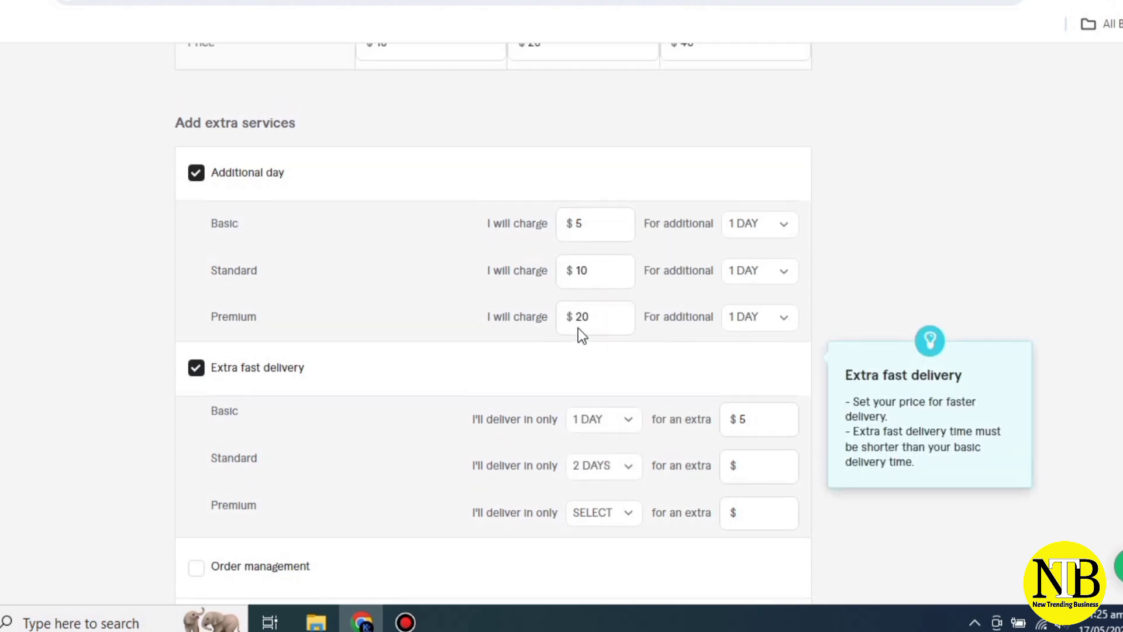
scroll(579, 336, up, 2)
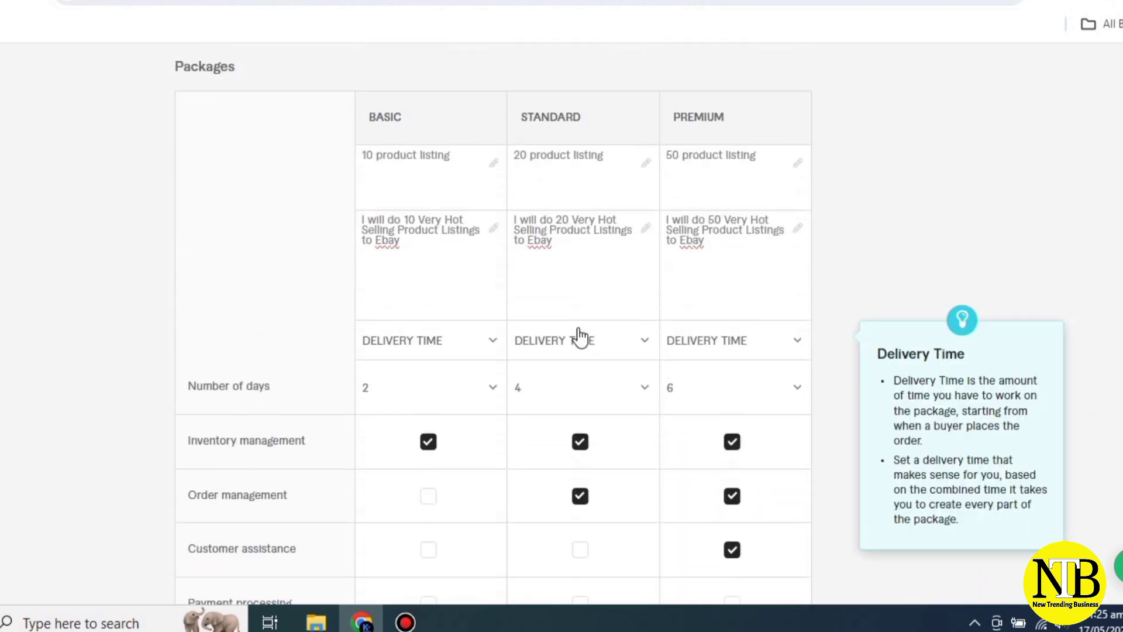
mouse_move(581, 242)
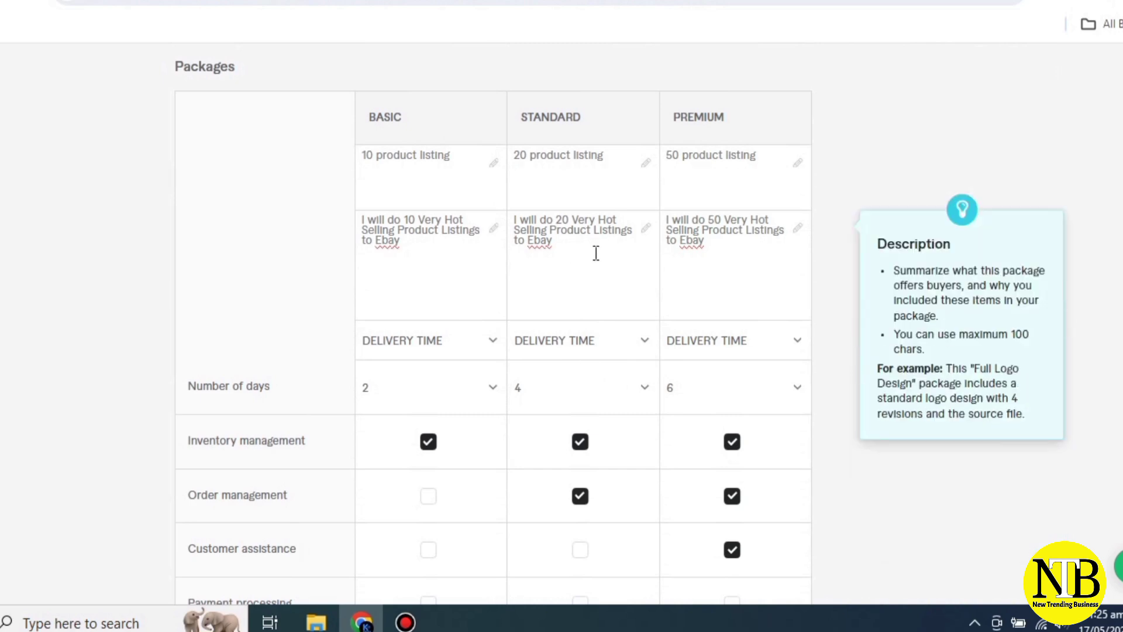
scroll(615, 348, down, 9)
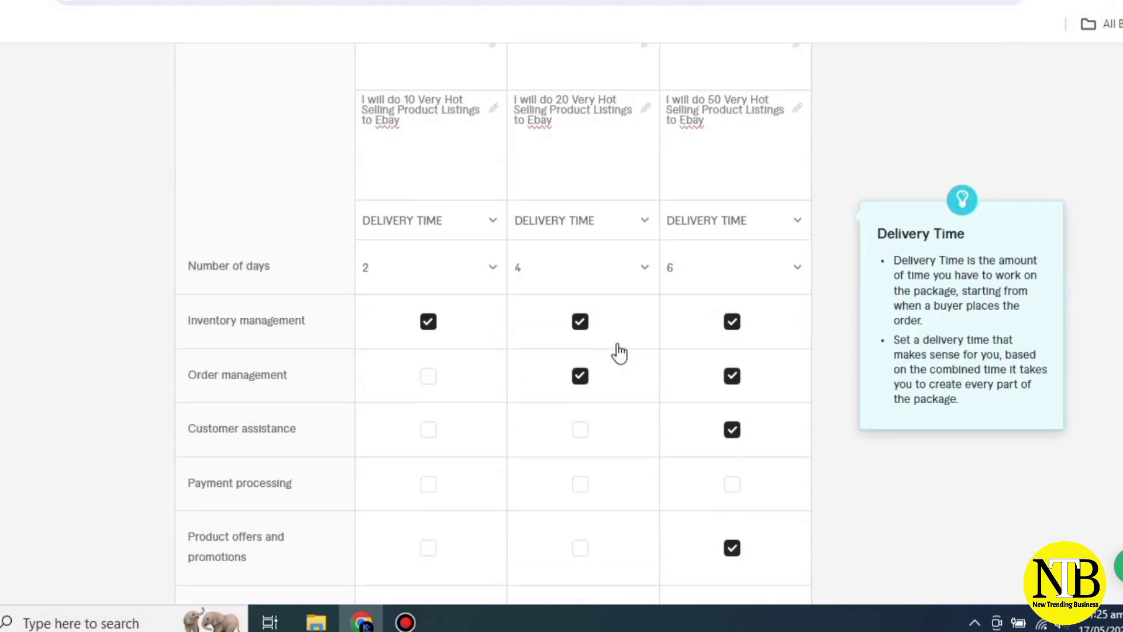
scroll(617, 344, down, 3)
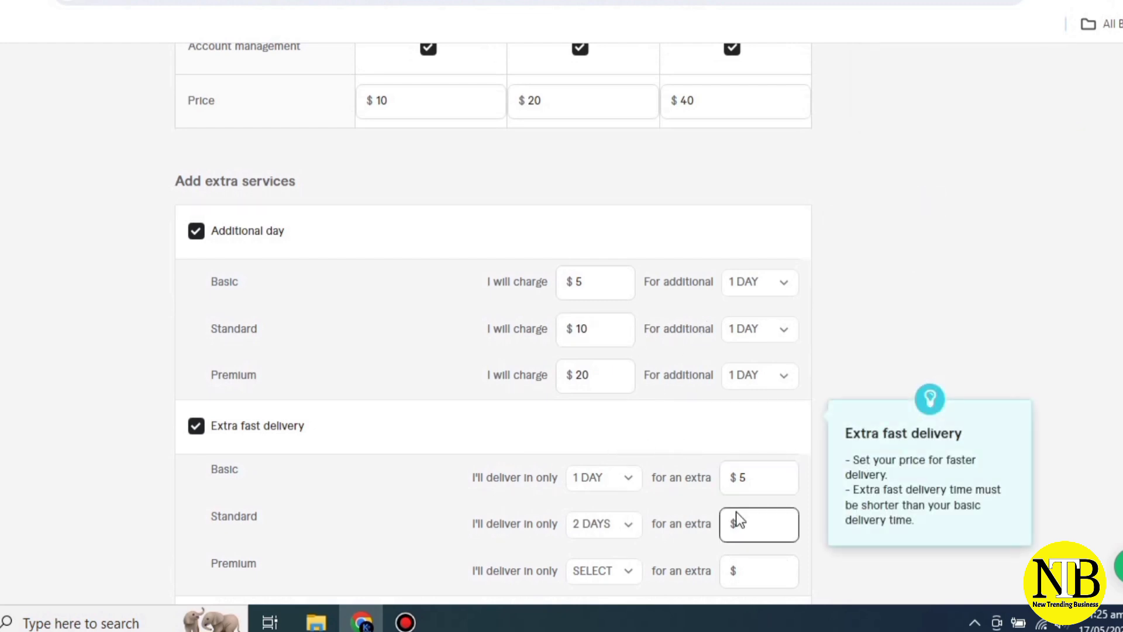
click(771, 525)
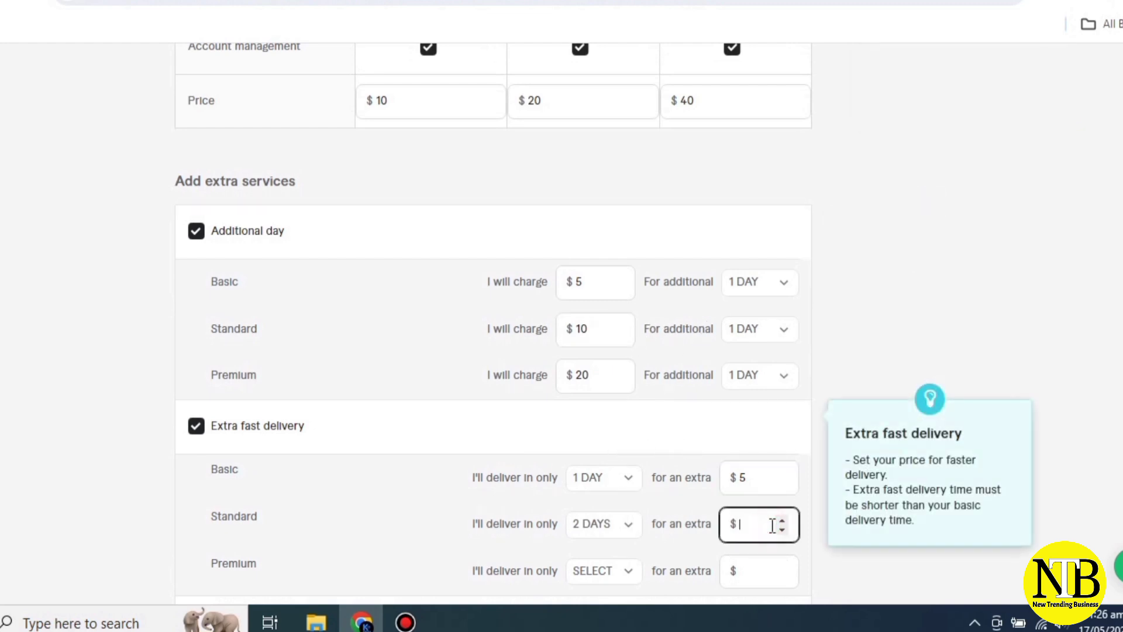
text(10)
Step: Set the Premium package's extra fast delivery to 3 days for an extra $20
click(631, 566)
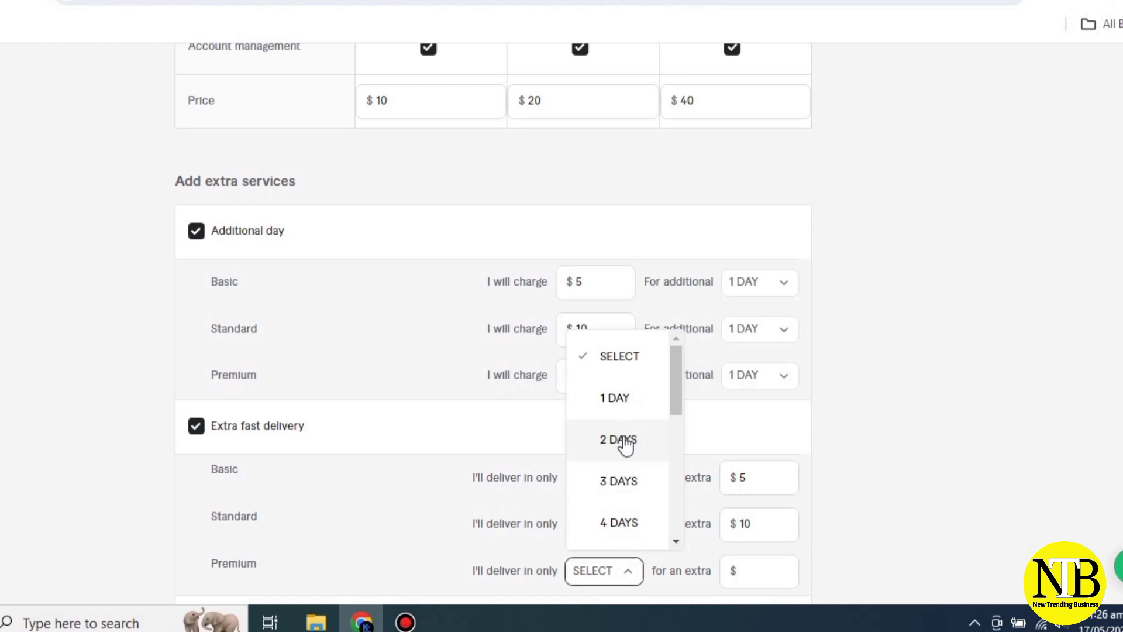
click(623, 474)
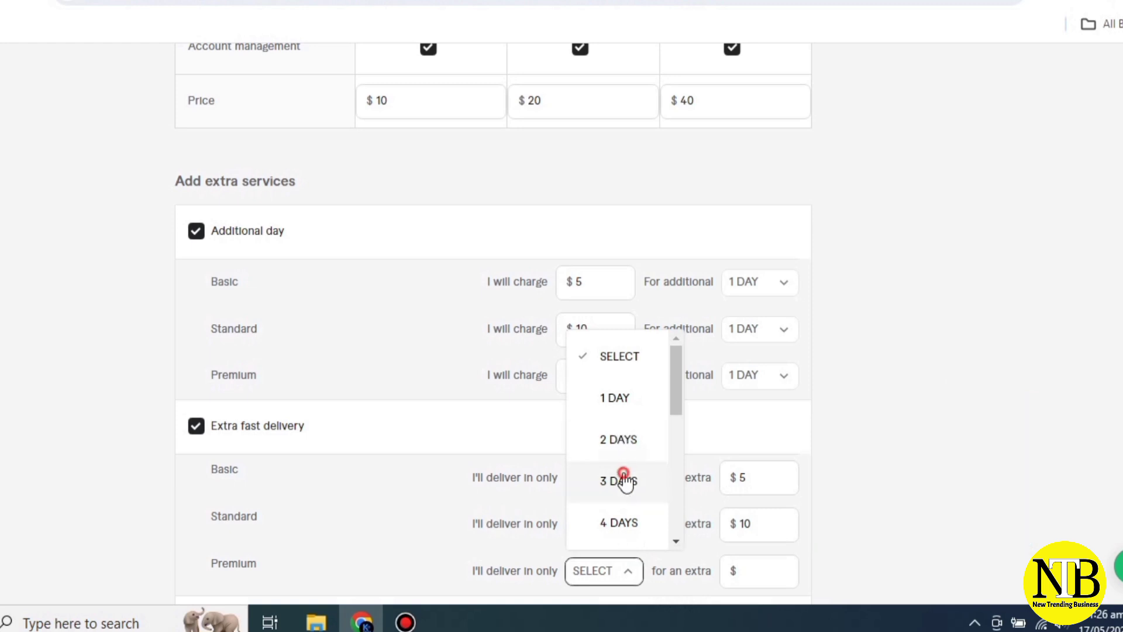
click(749, 570)
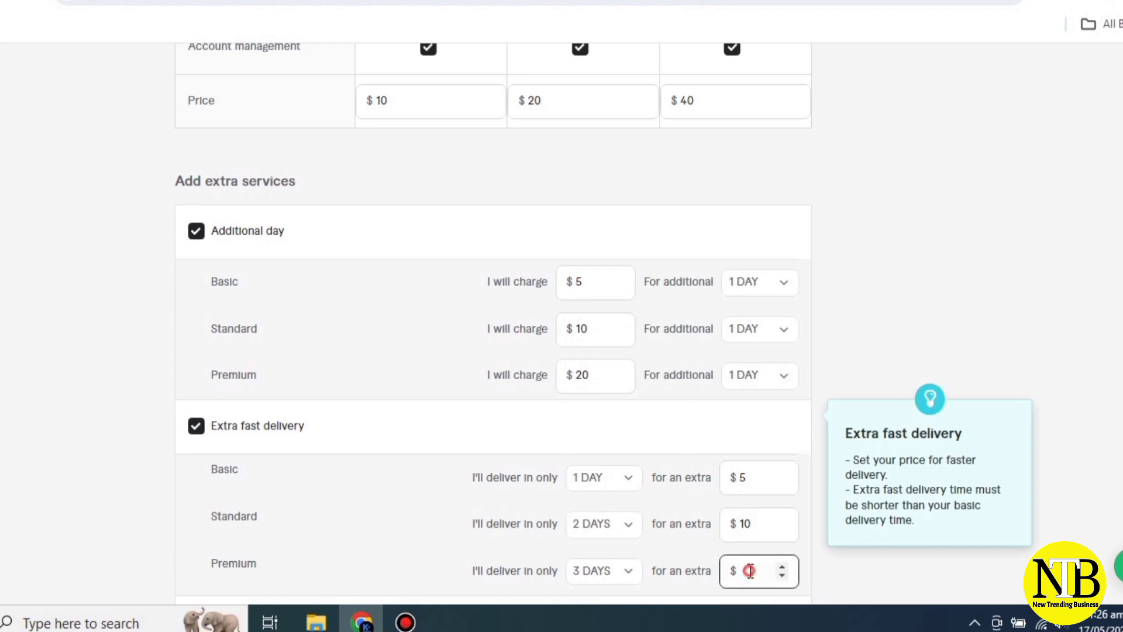
key(BackSpace)
text(20)
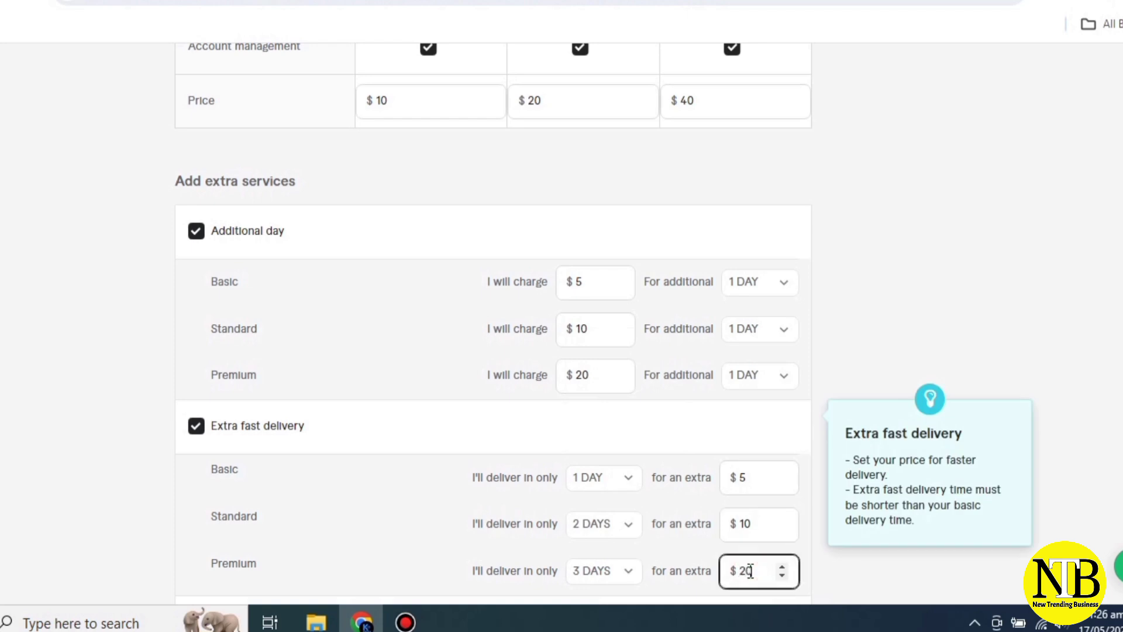
scroll(335, 475, down, 6)
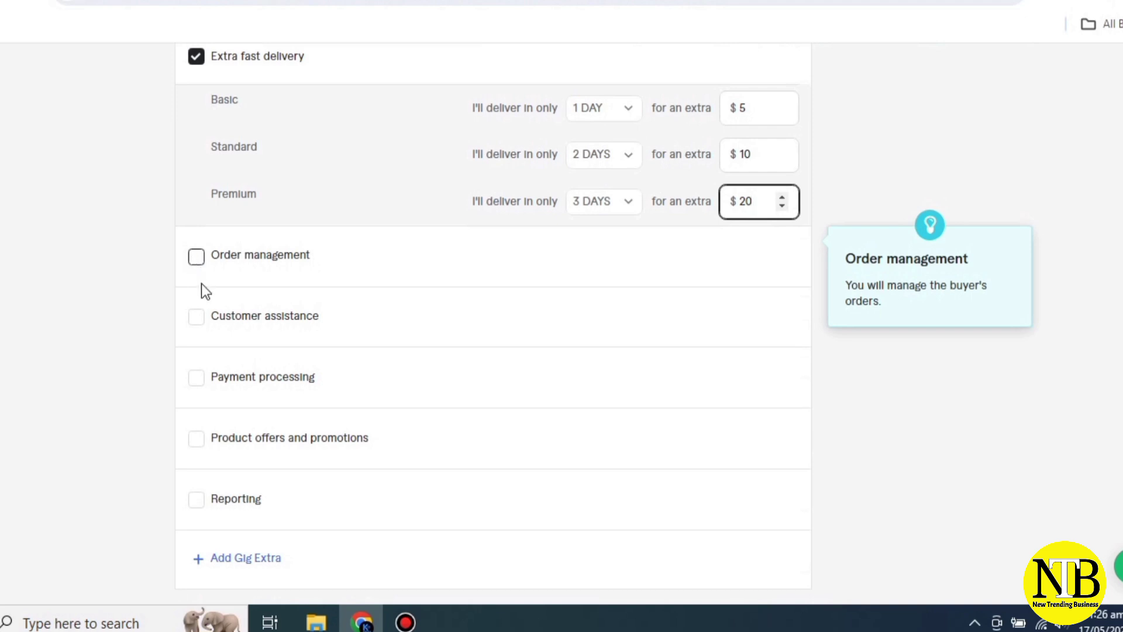
click(205, 316)
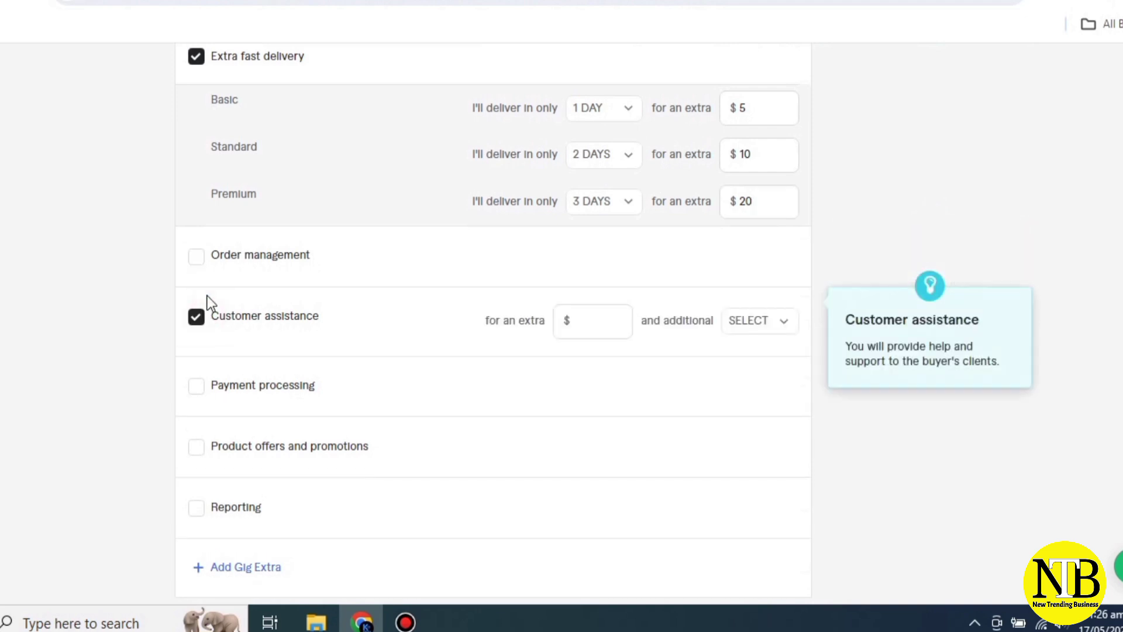
click(200, 317)
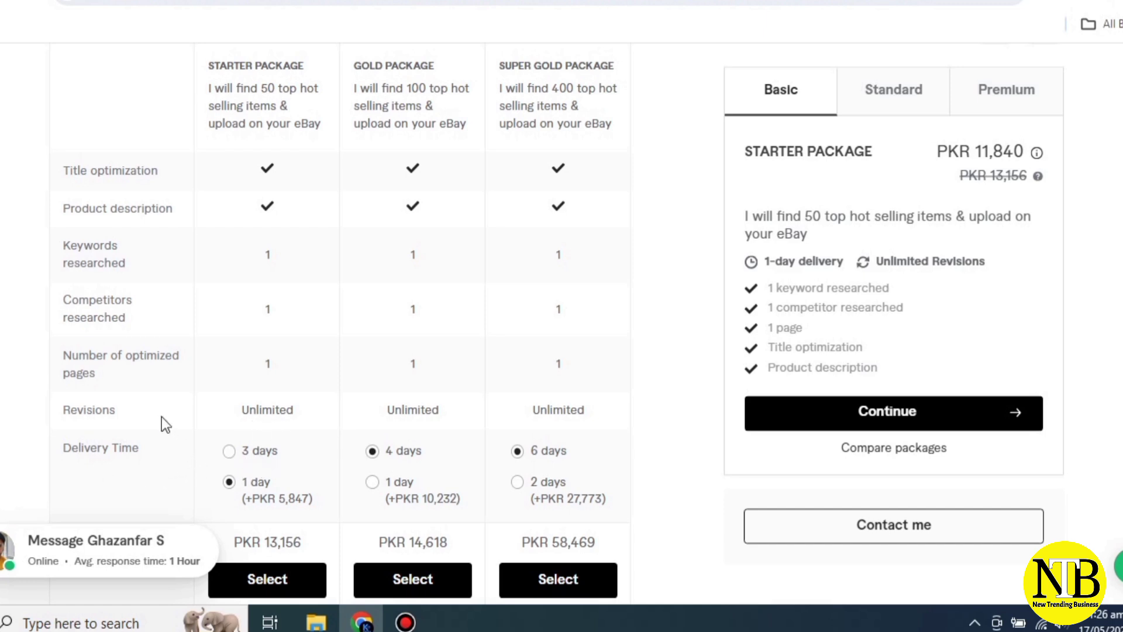
Step: Save the Scope & Pricing settings without further extra services and continue to Description & FAQ
mouse_move(164, 248)
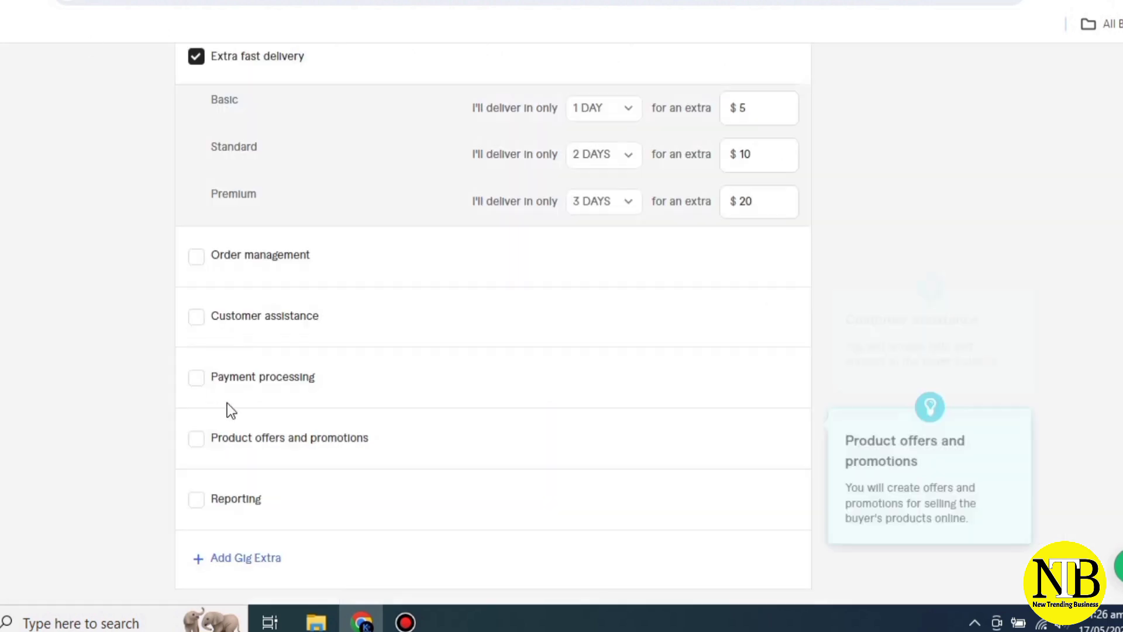
scroll(227, 402, down, 3)
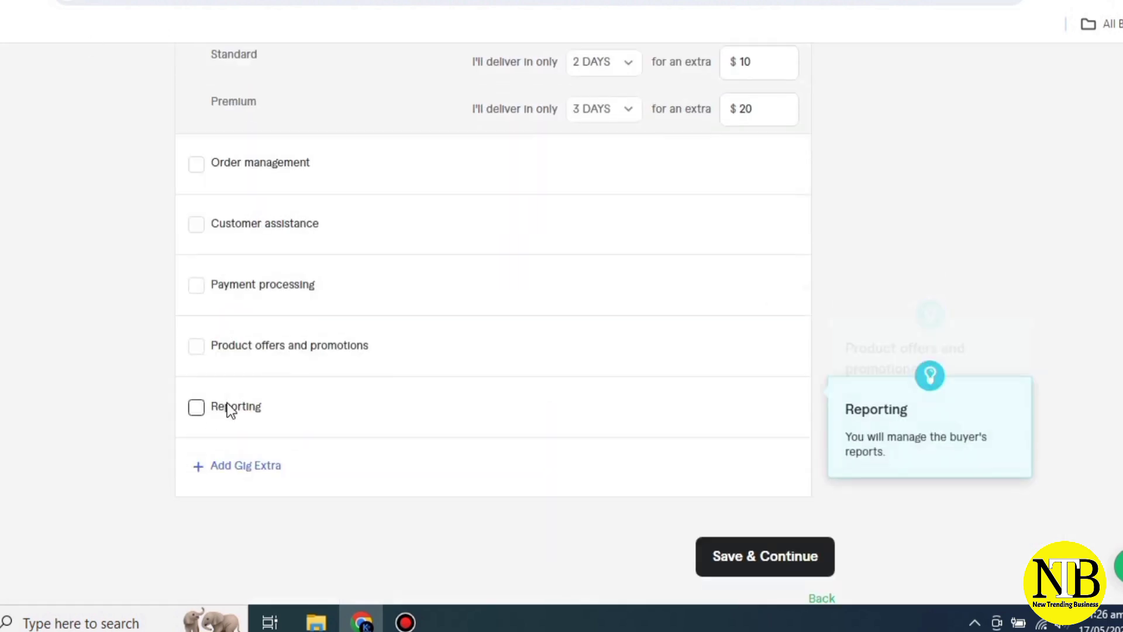
scroll(223, 402, up, 1)
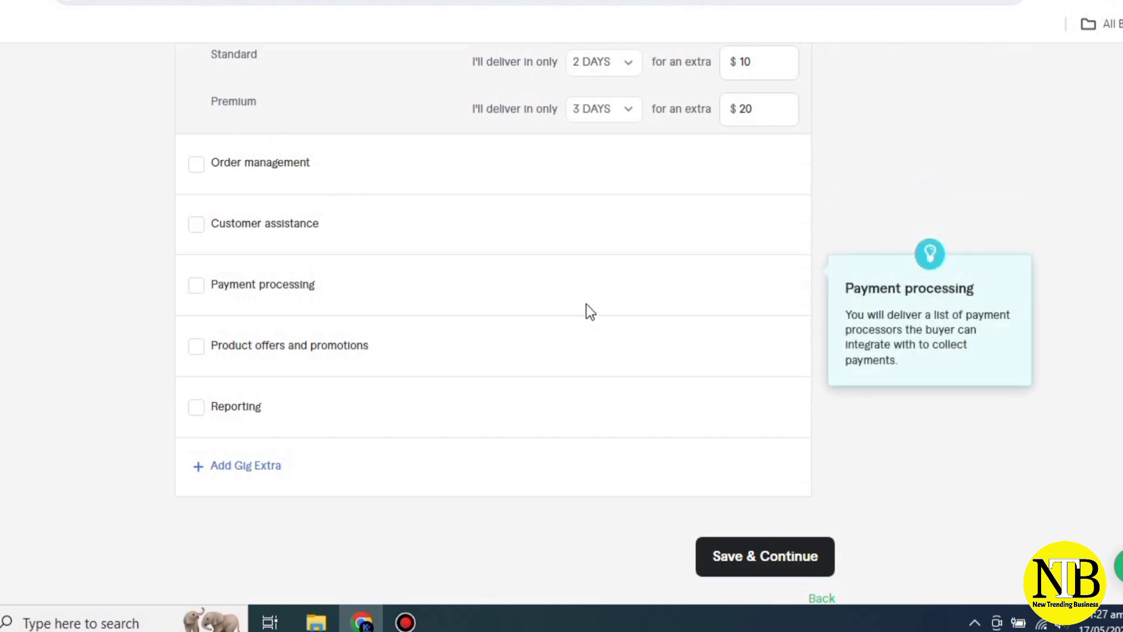
click(754, 572)
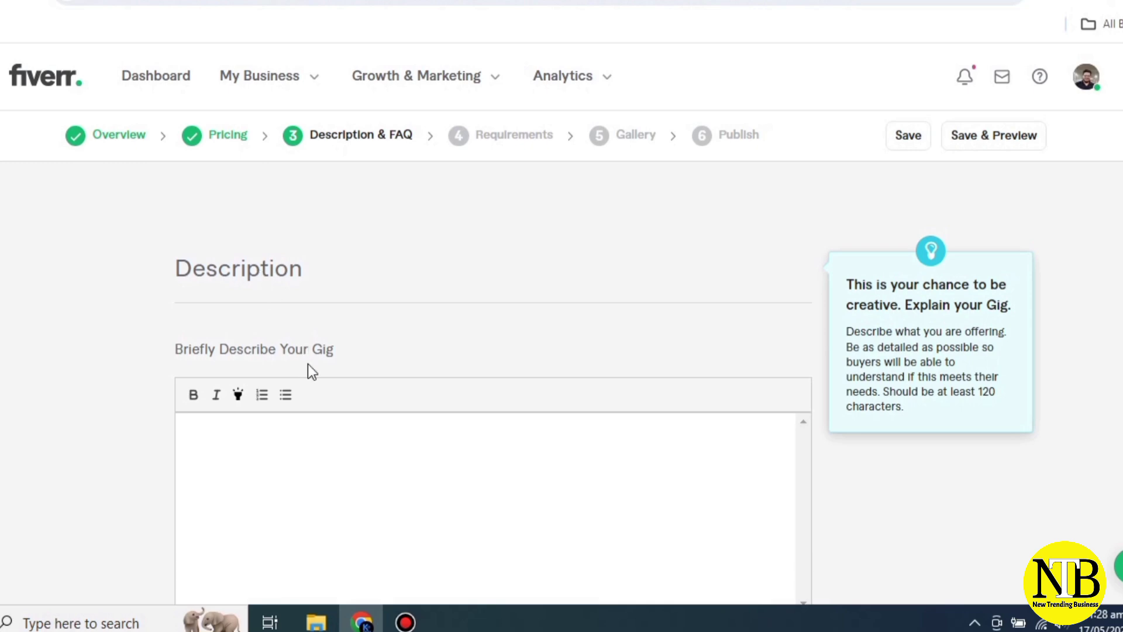
Step: Review the competing gig with the Starter, Gold and Super Gold packages, from its package comparison to the seller's profile and skills
scroll(324, 454, down, 3)
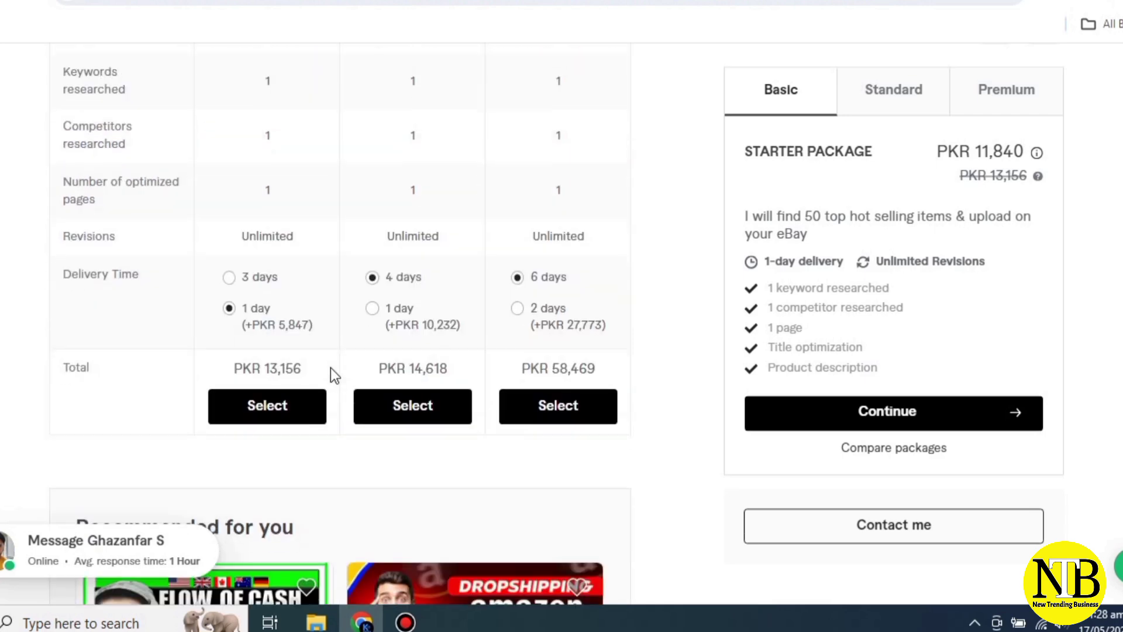
scroll(327, 368, down, 1)
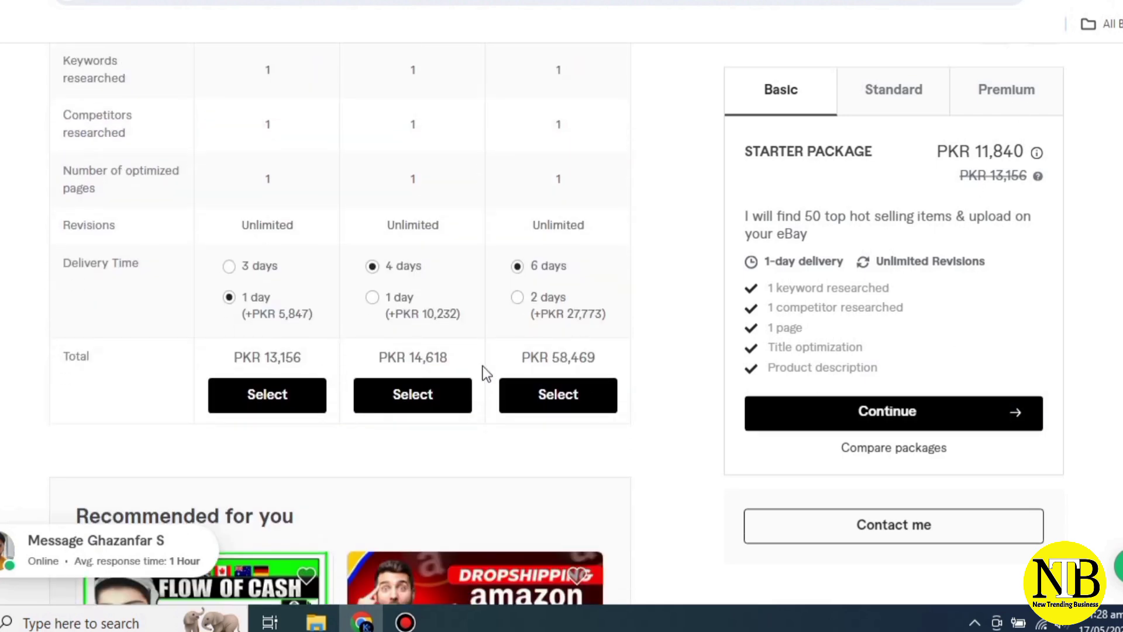
scroll(384, 336, down, 5)
scroll(447, 233, up, 10)
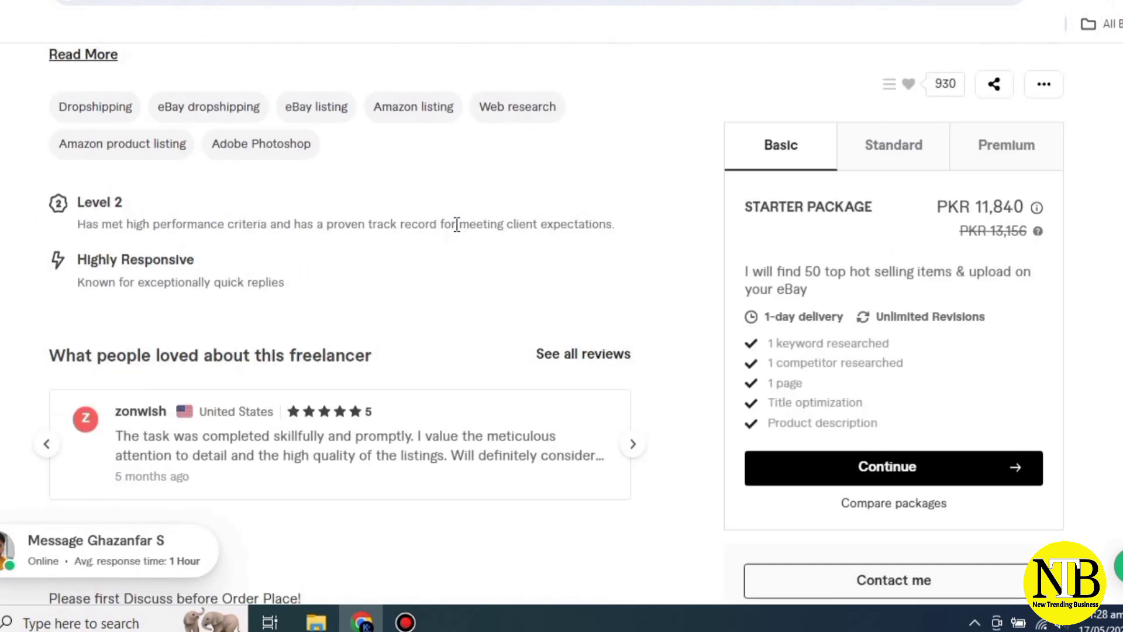
scroll(457, 224, up, 5)
scroll(455, 231, down, 3)
scroll(237, 238, up, 6)
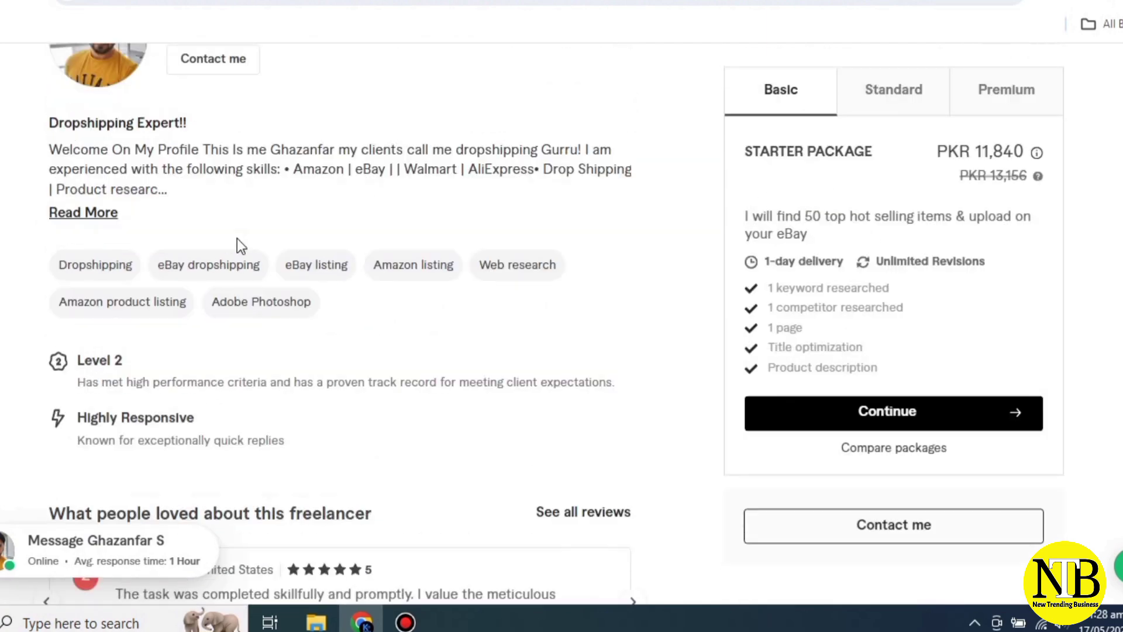
scroll(354, 261, down, 10)
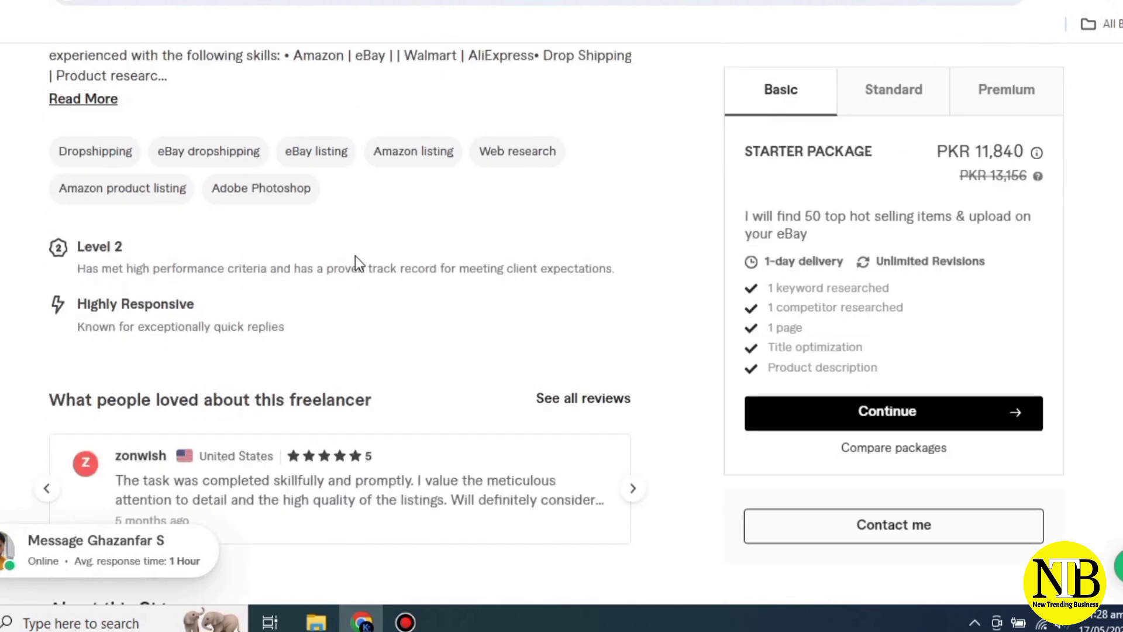
scroll(357, 234, down, 10)
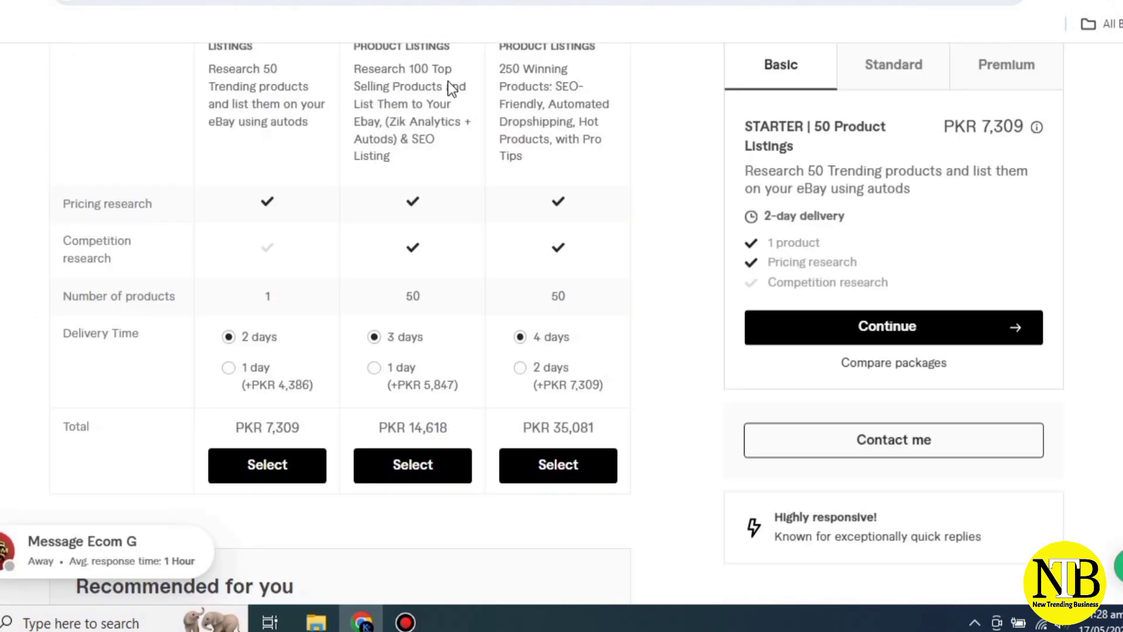
Step: Examine the FAQ, reviews, seller profile and About this gig text of the competing 50 Product Listings gig
scroll(416, 237, down, 15)
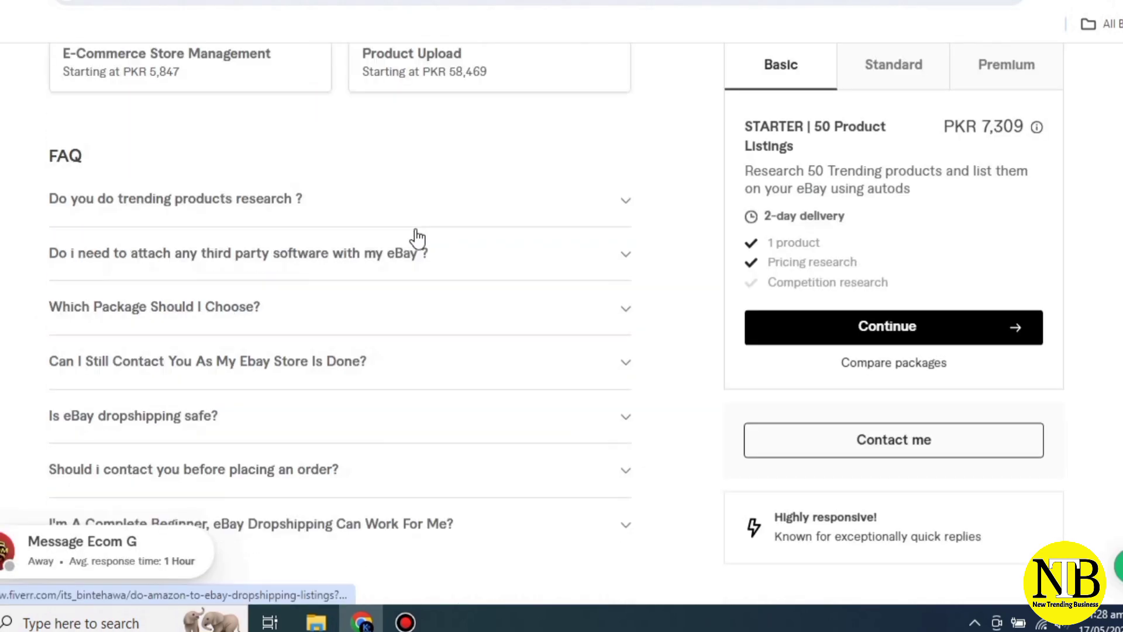
scroll(417, 237, down, 10)
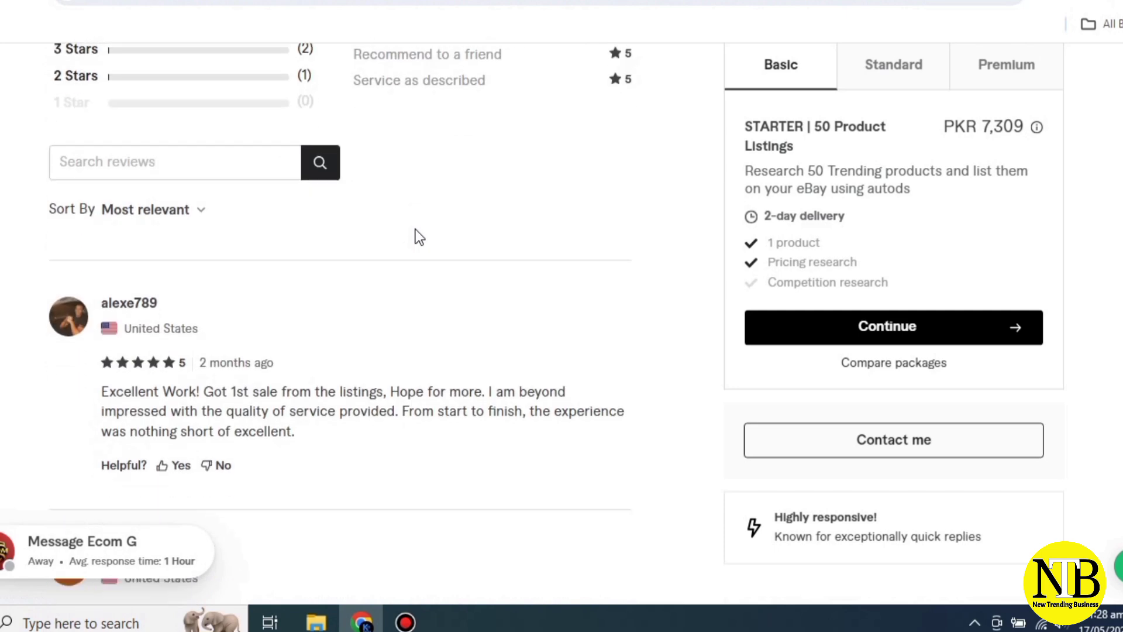
scroll(418, 235, up, 20)
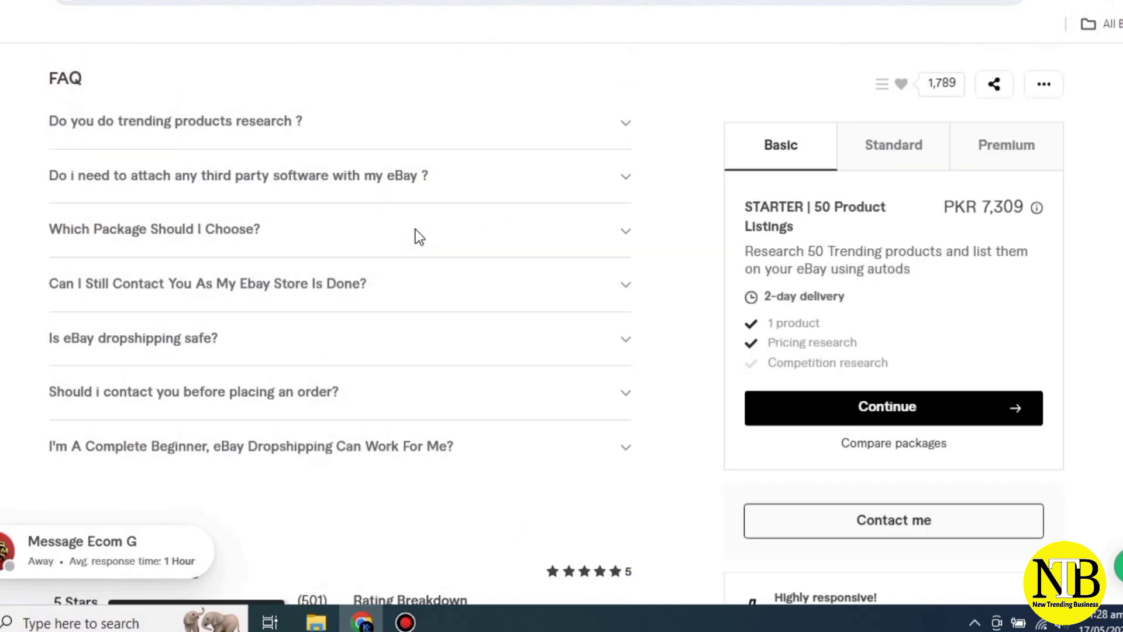
scroll(419, 234, up, 10)
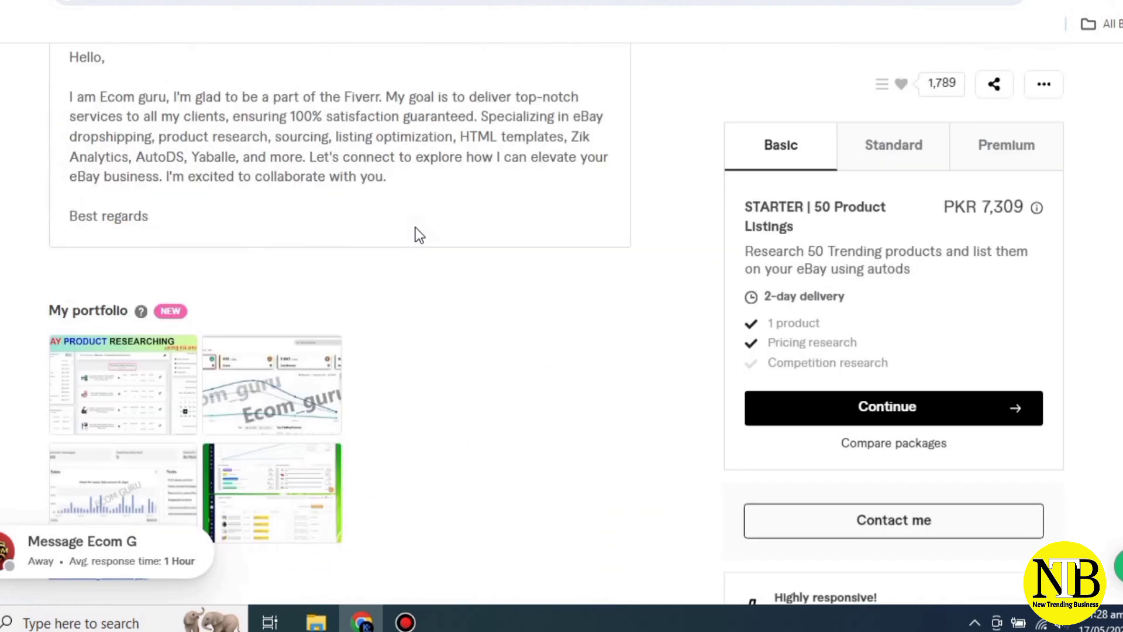
scroll(351, 234, up, 3)
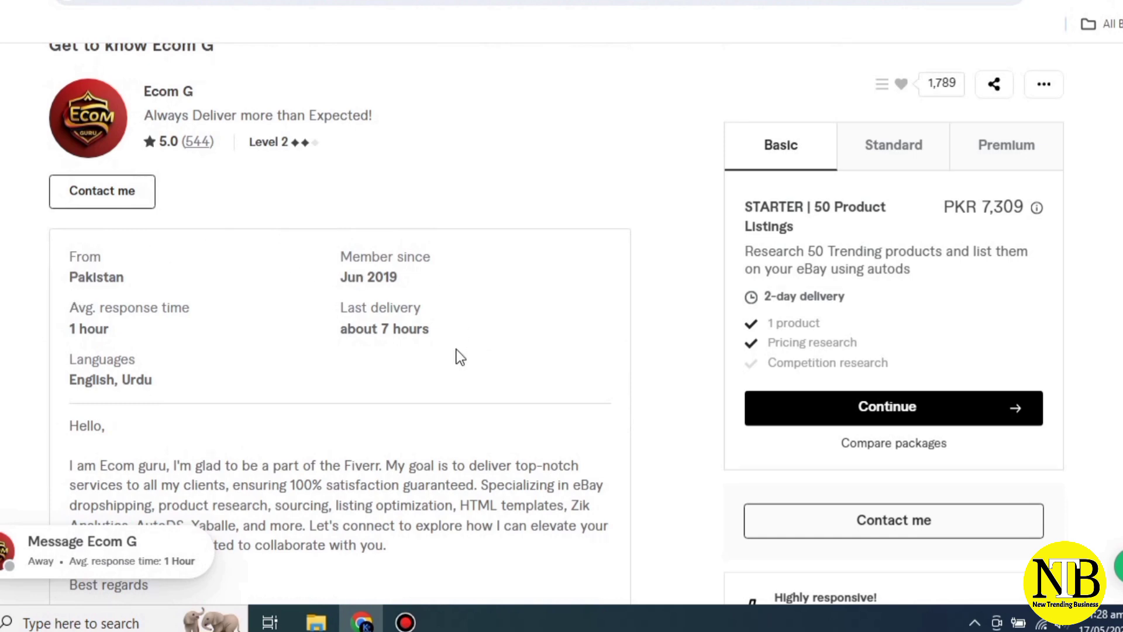
scroll(447, 353, up, 15)
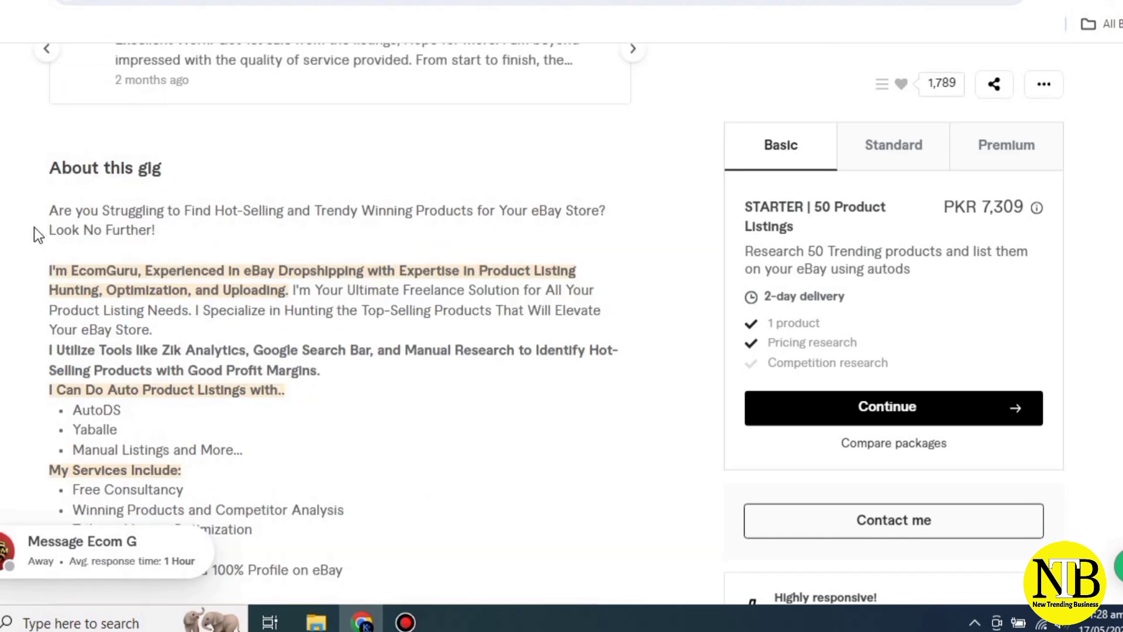
Step: Copy the competing gig's About this gig text from its opening question through "Elevate Your eBay Store." into the own gig's description
scroll(47, 231, up, 1)
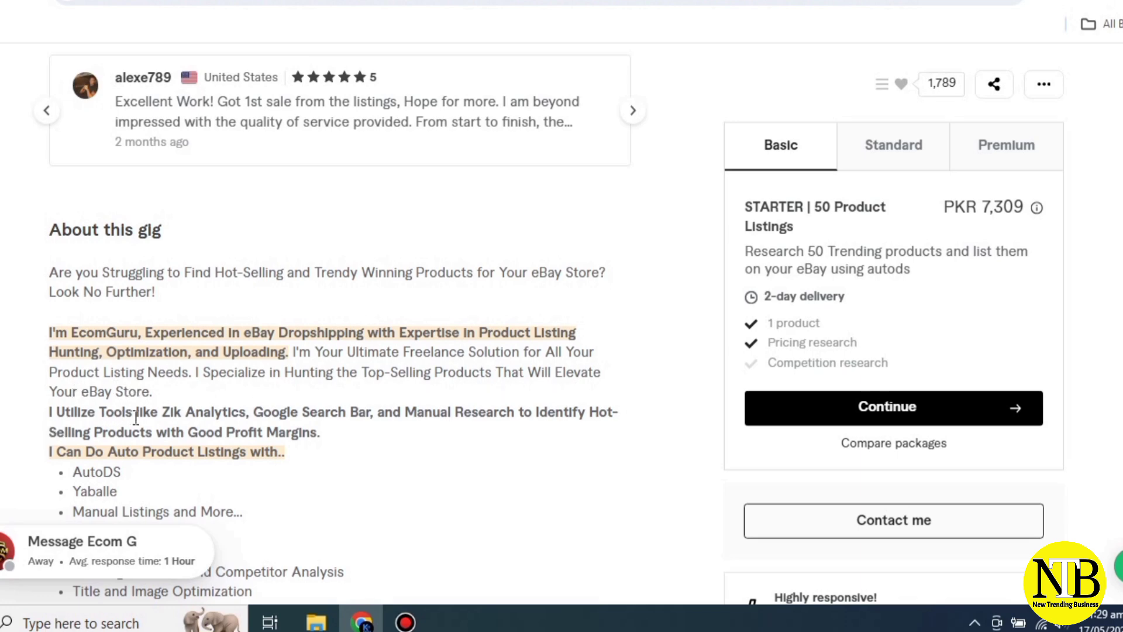
drag(156, 397, 51, 283)
right_click(52, 282)
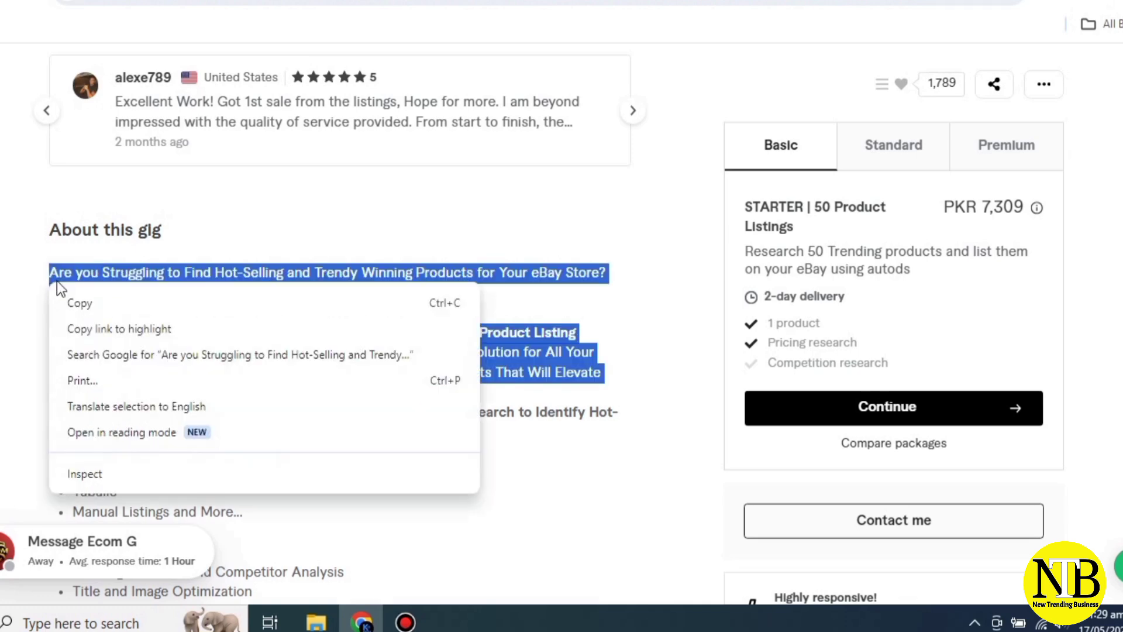
click(69, 301)
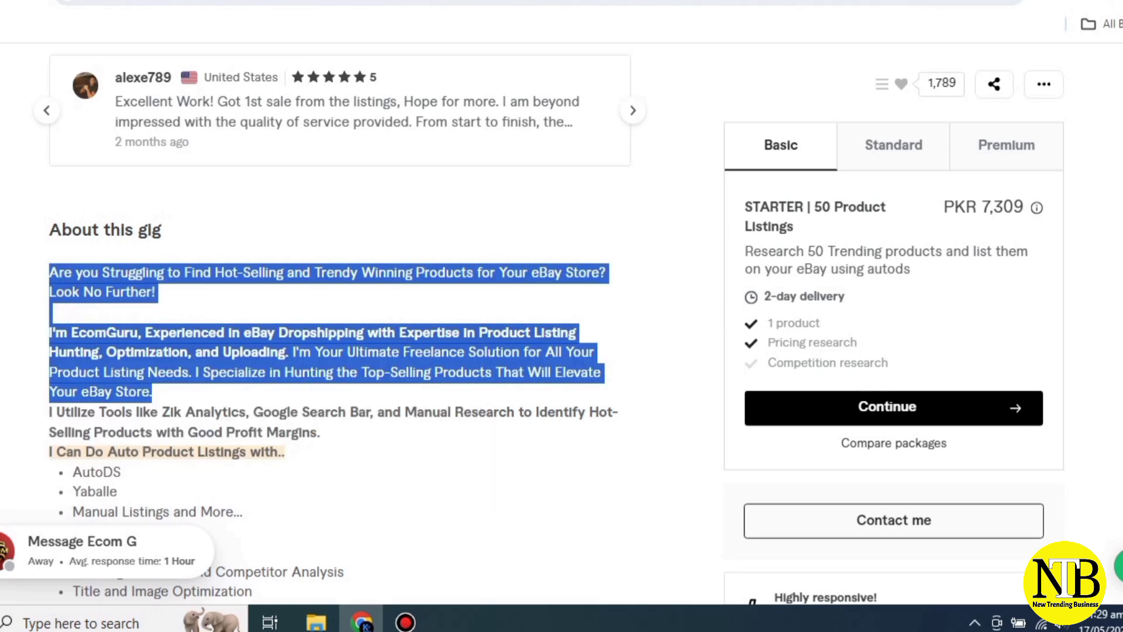
key(ctrl+Tab)
click(246, 251)
right_click(246, 250)
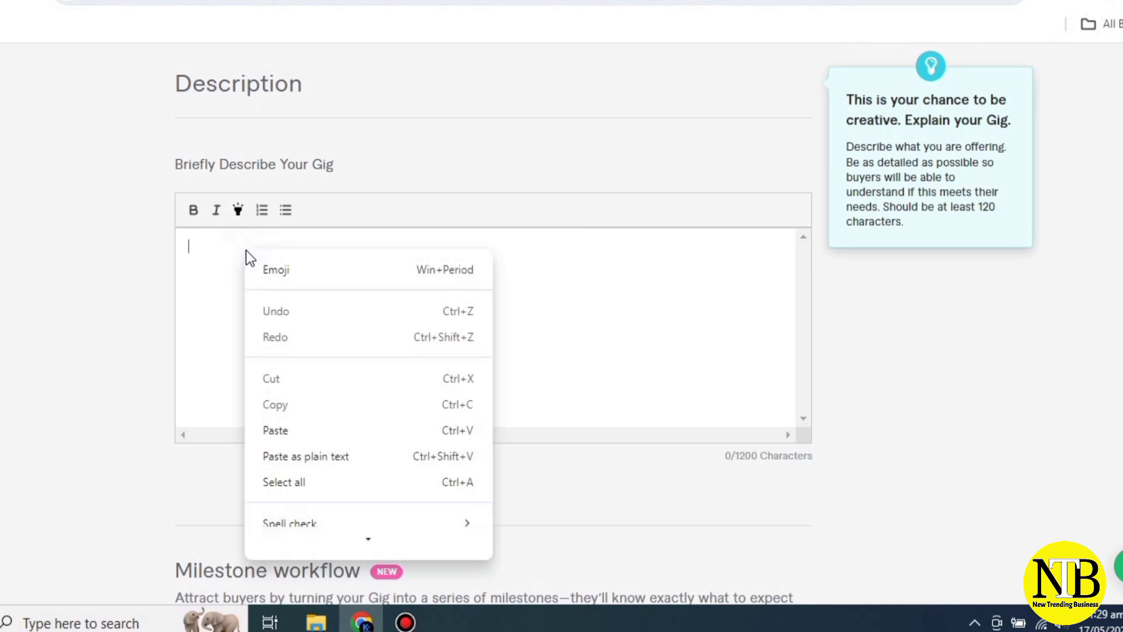
click(276, 431)
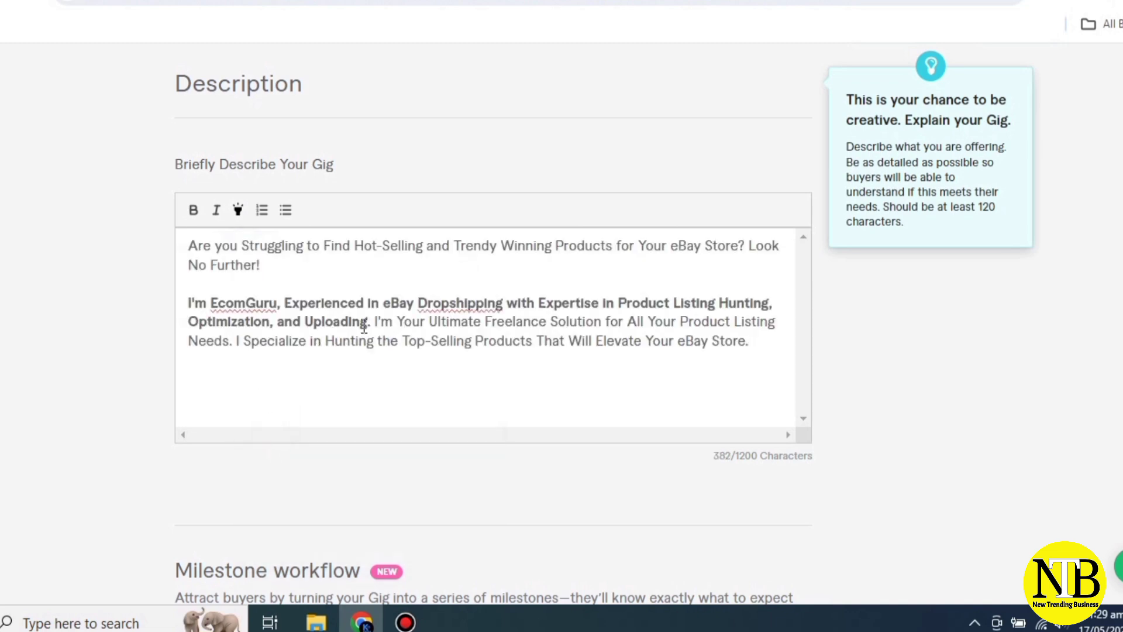
Step: Remove the bold formatting from the description's introductory sentence ending in "Optimization, and Uploading"
drag(369, 321, 186, 301)
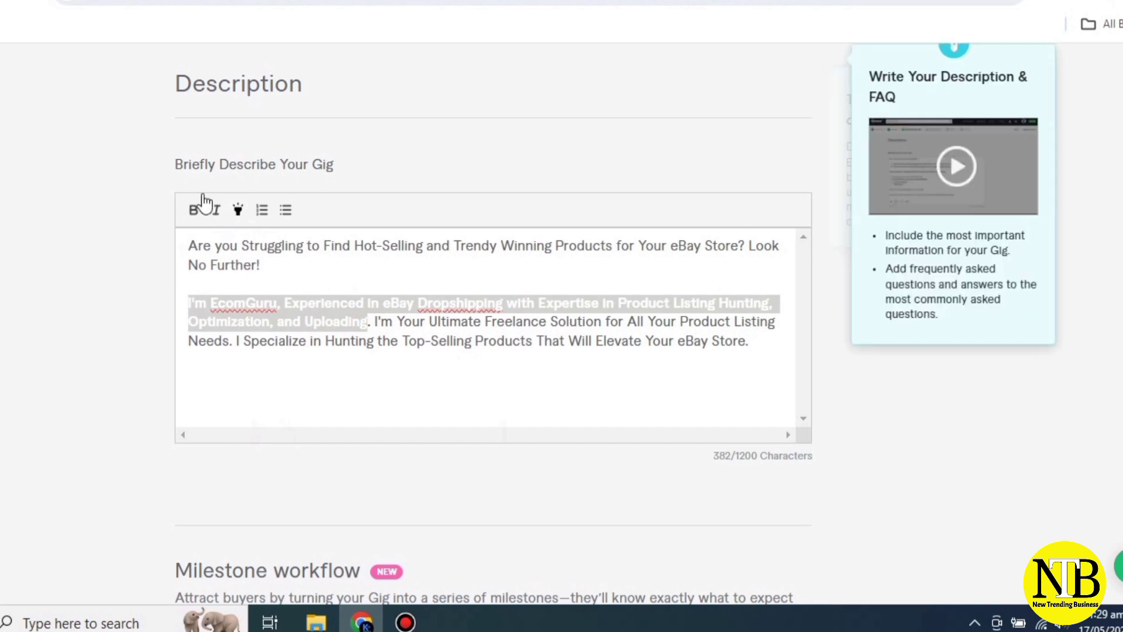
click(193, 209)
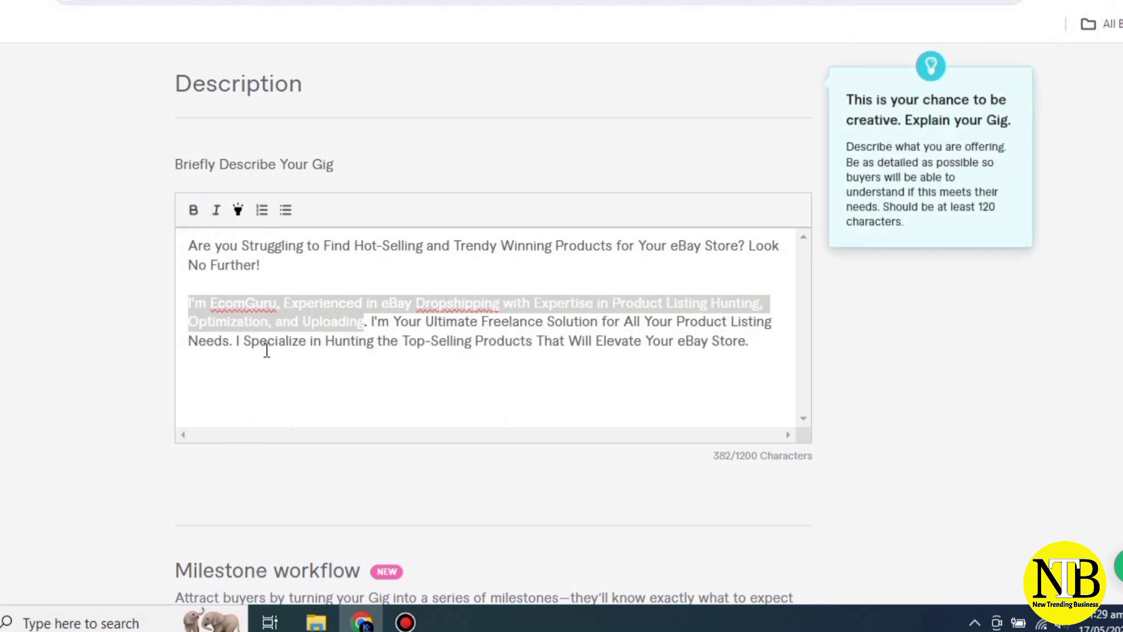
click(264, 349)
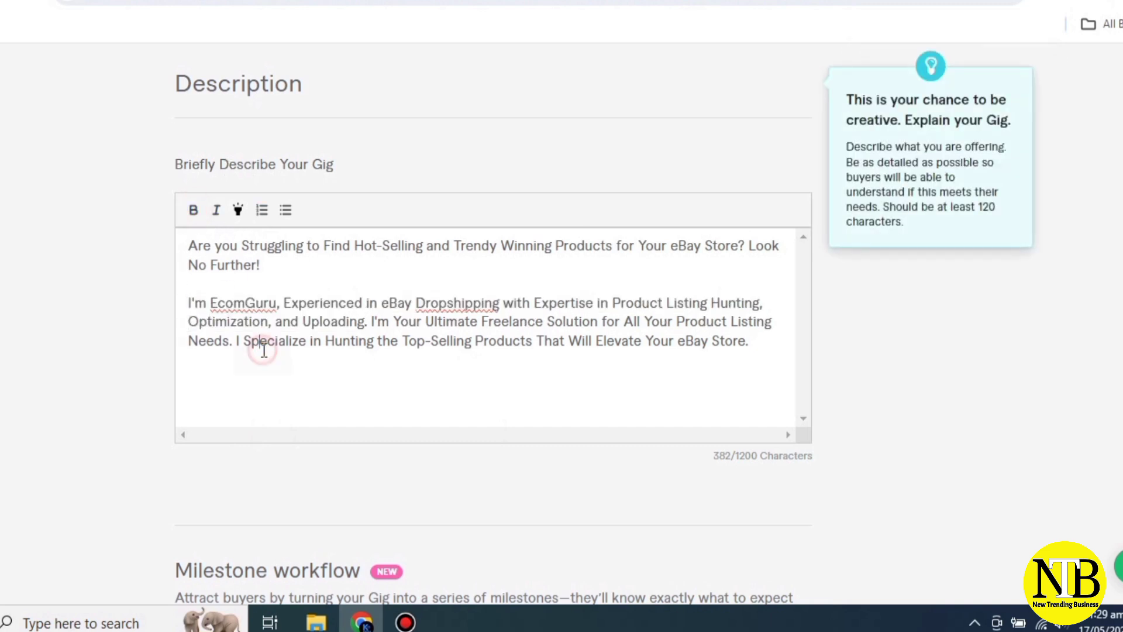
Step: Replace the competitor's name EcomGuru in the description's introduction with the seller's own full name
click(275, 304)
drag(275, 303, 210, 304)
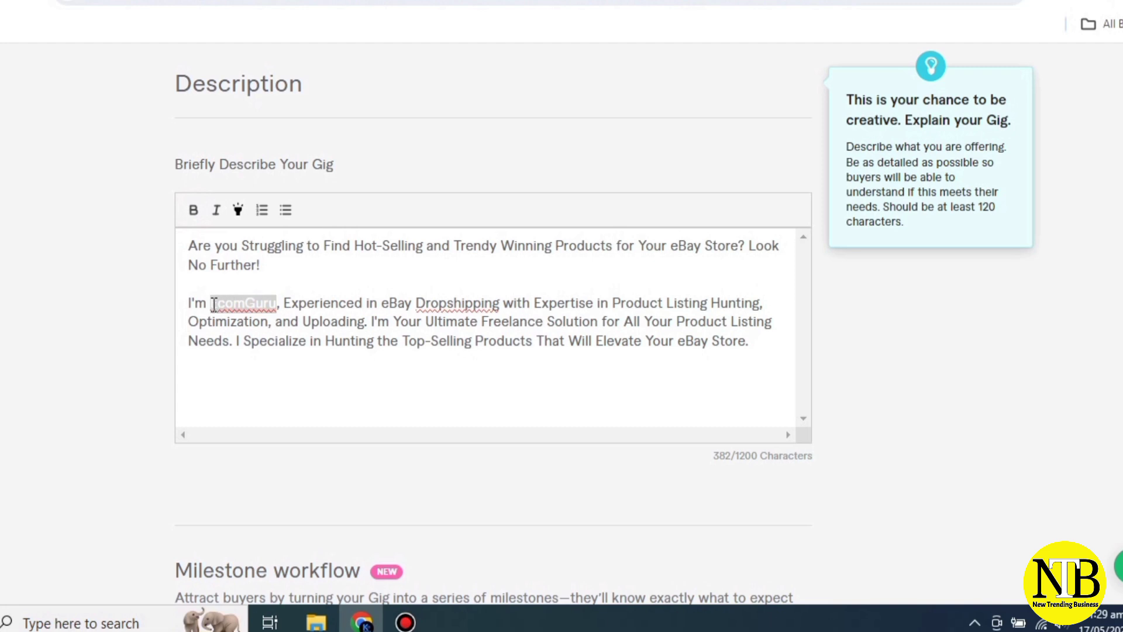
text(A)
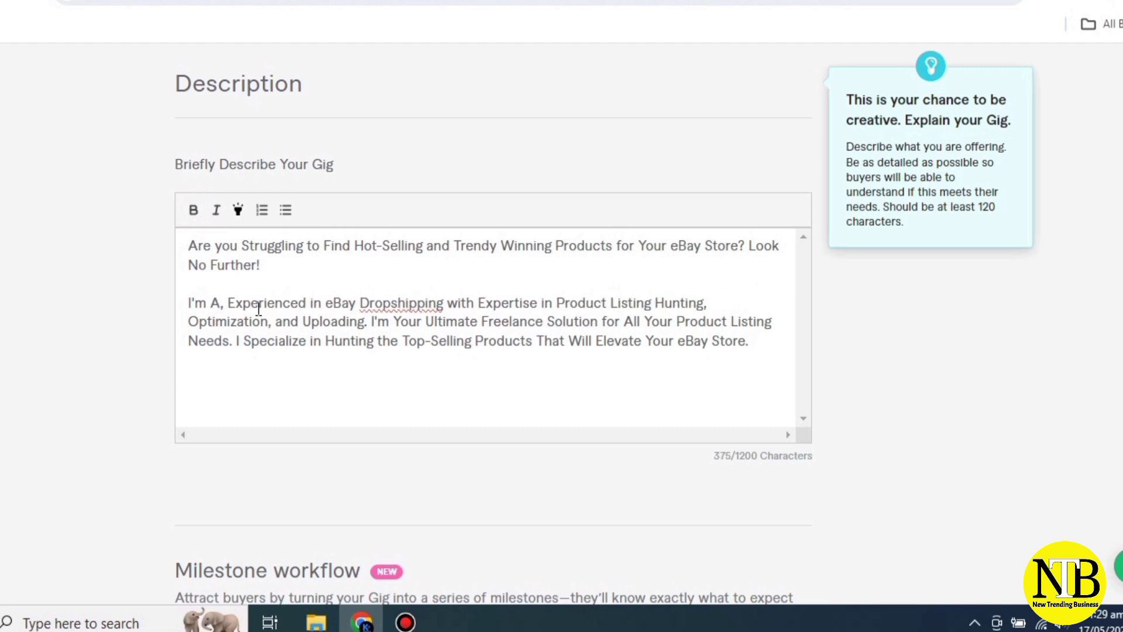
text(sh)
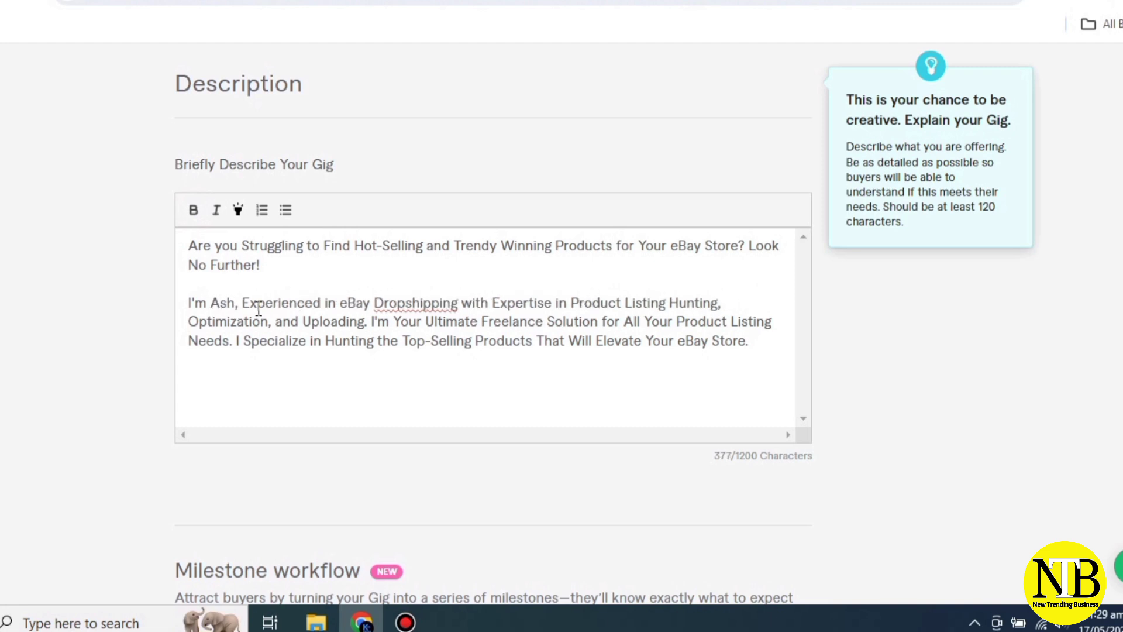
text(faq Ah)
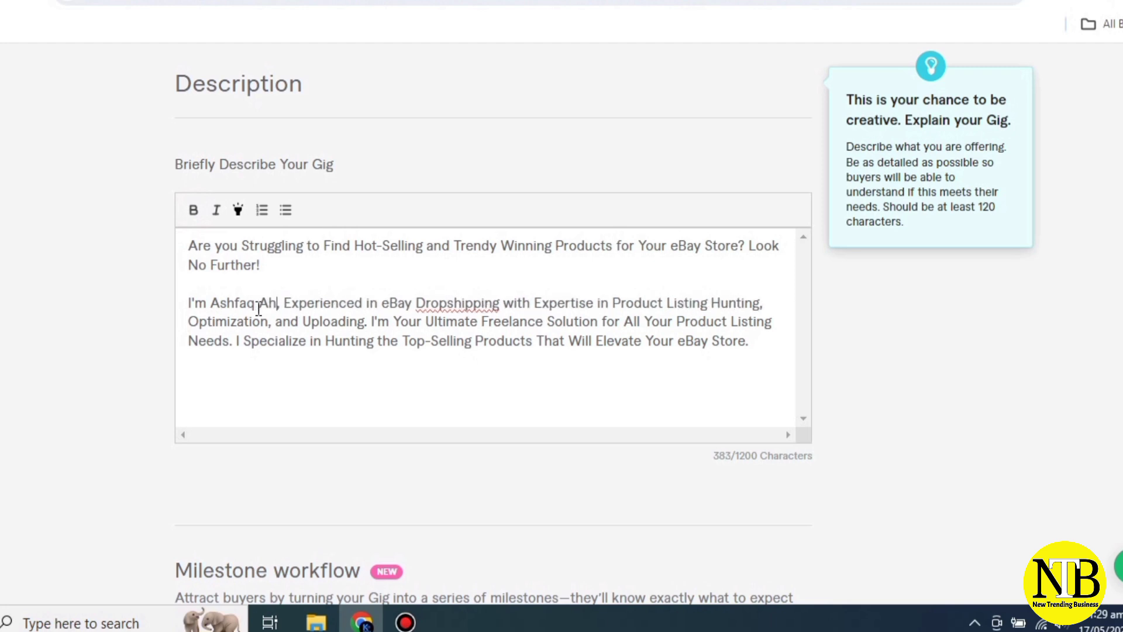
text(med)
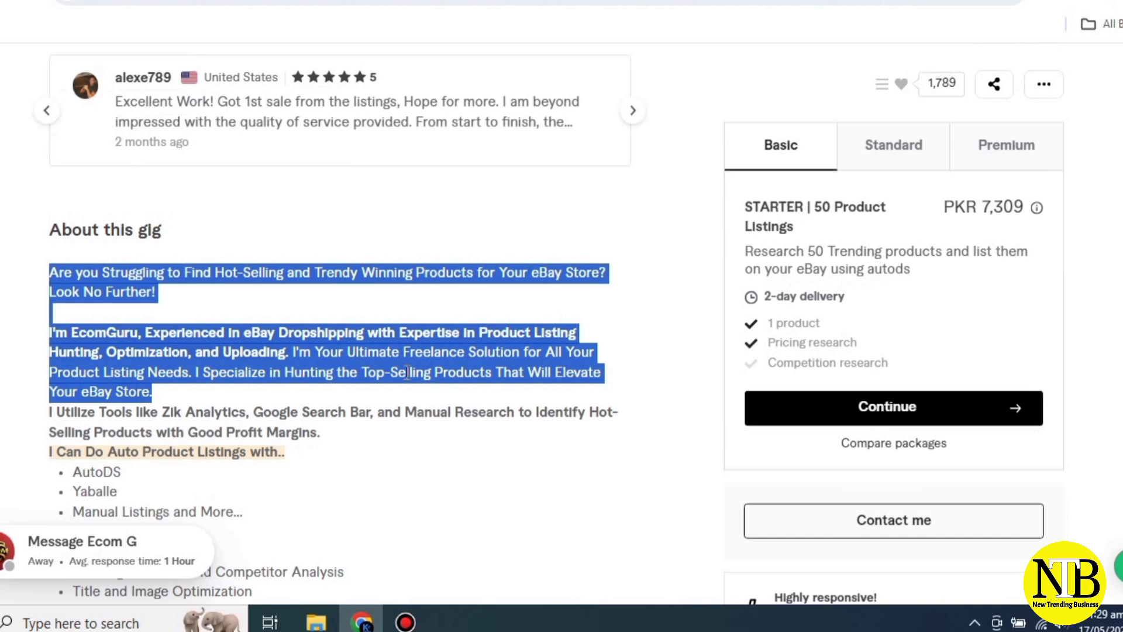
Step: Copy the competing gig's text from "My Services Include:" through "ORDER NOW" to the description's end, with a blank line before its heading
scroll(408, 372, down, 2)
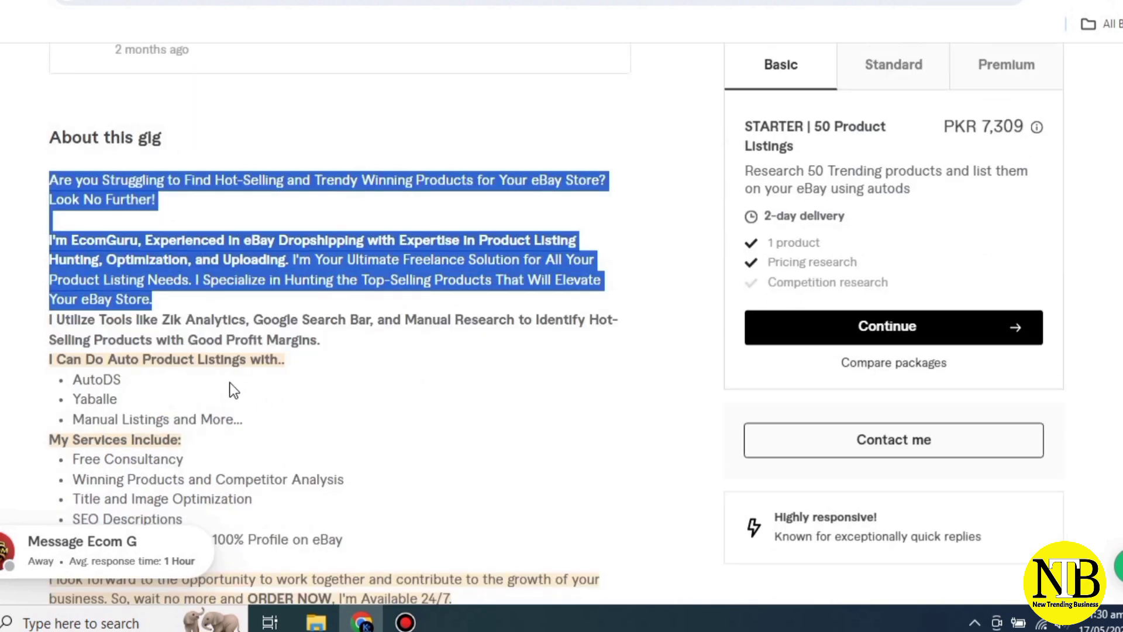
scroll(258, 388, down, 2)
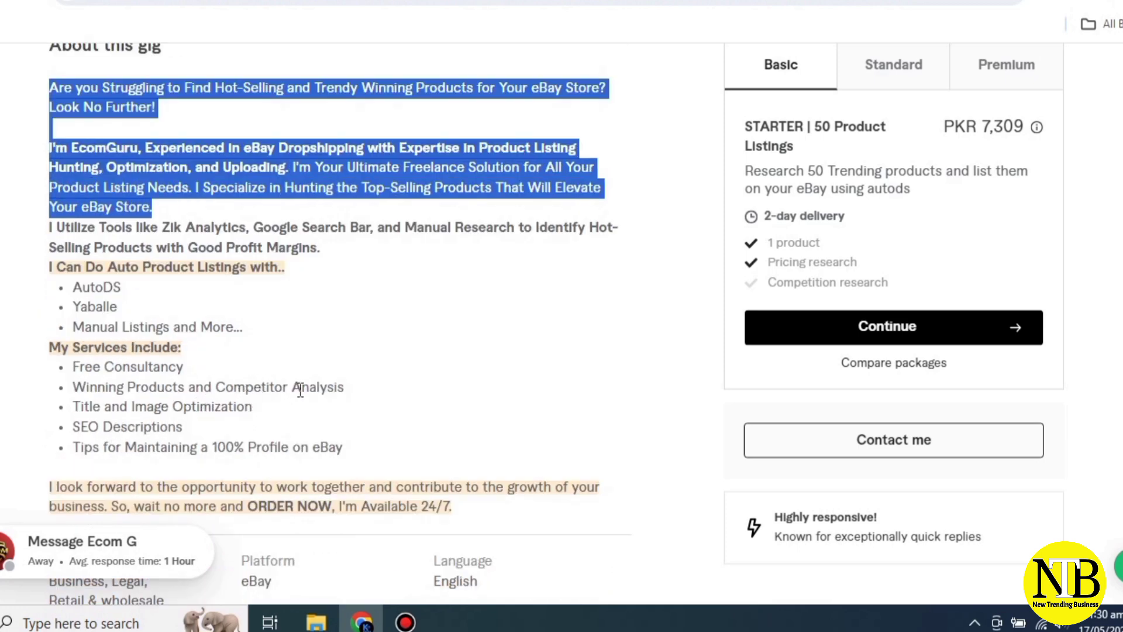
drag(357, 506, 62, 343)
right_click(162, 353)
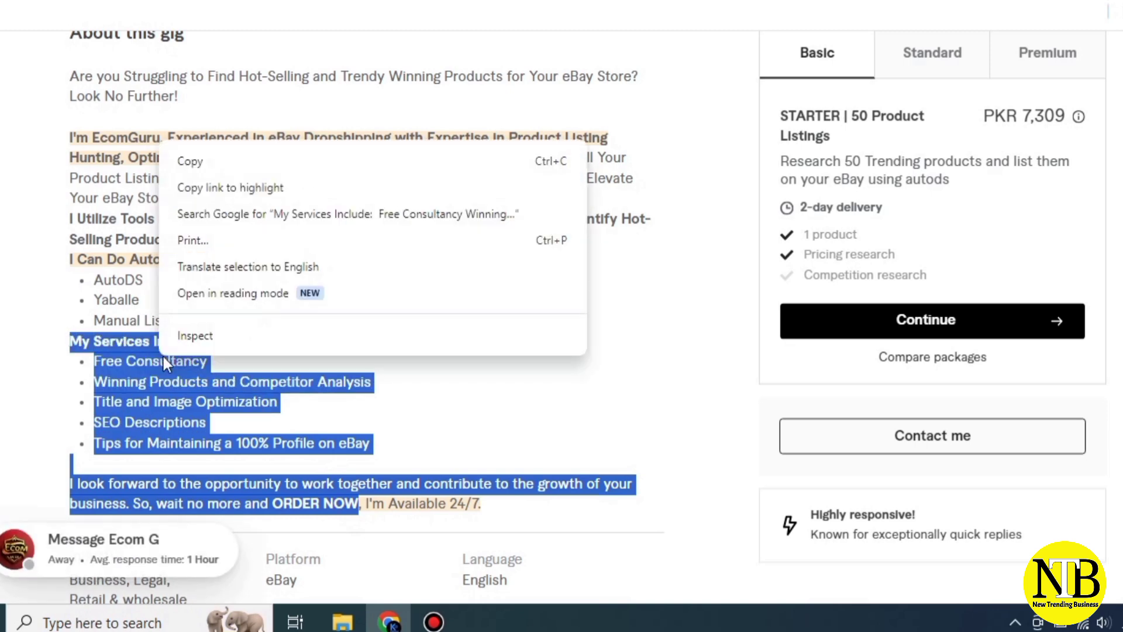
click(206, 162)
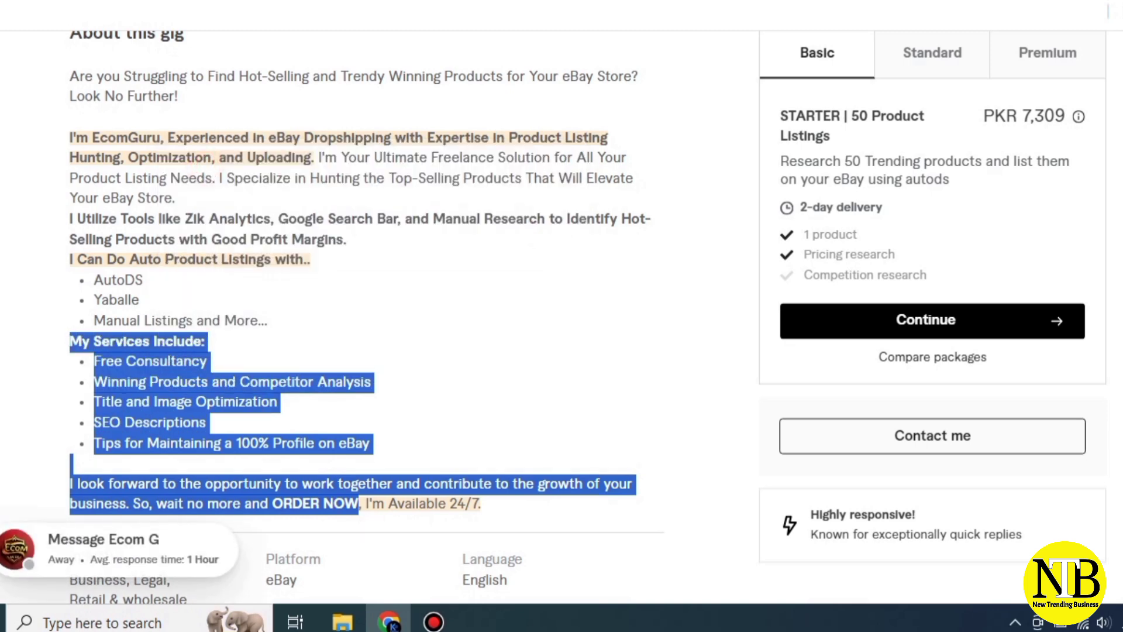
click(100, 5)
click(275, 374)
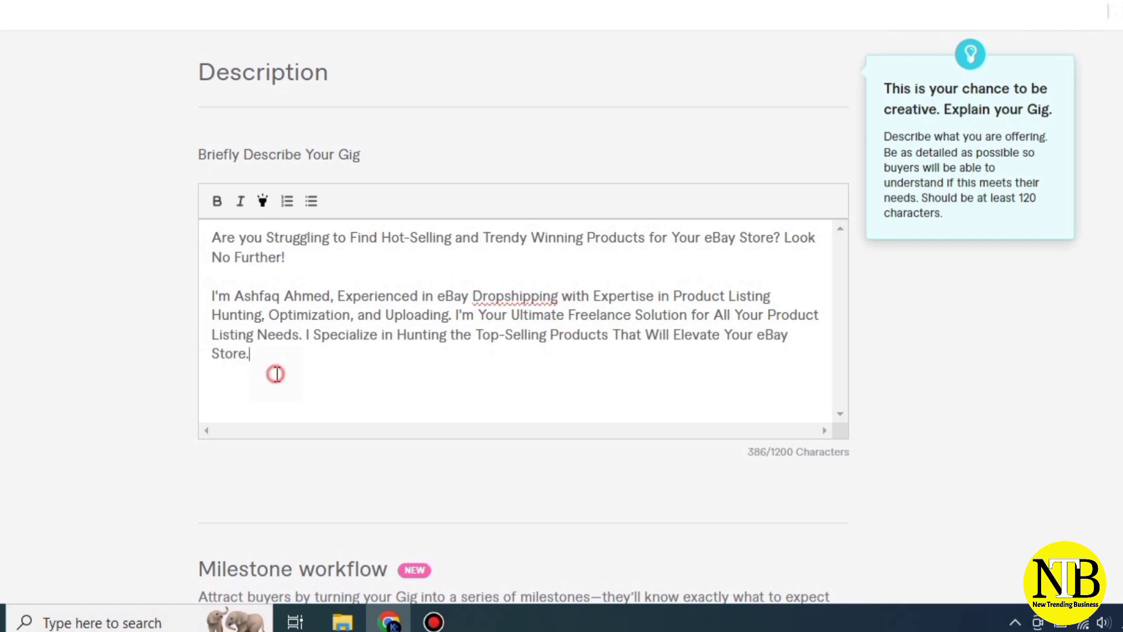
key(Return)
right_click(242, 387)
click(272, 175)
scroll(299, 376, up, 2)
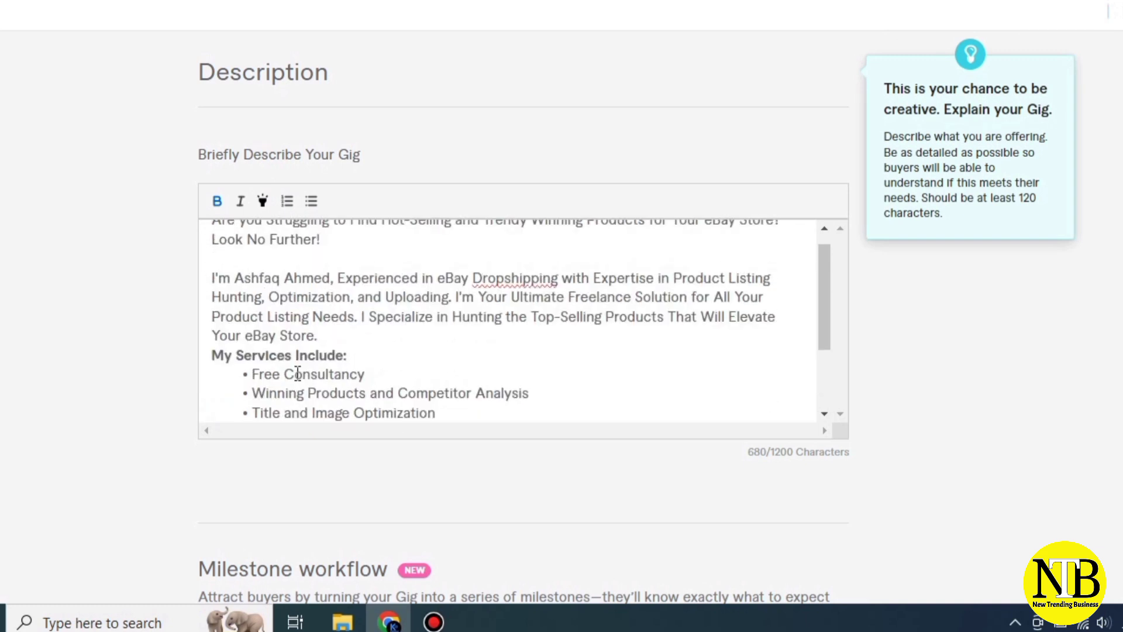
click(347, 336)
key(Return)
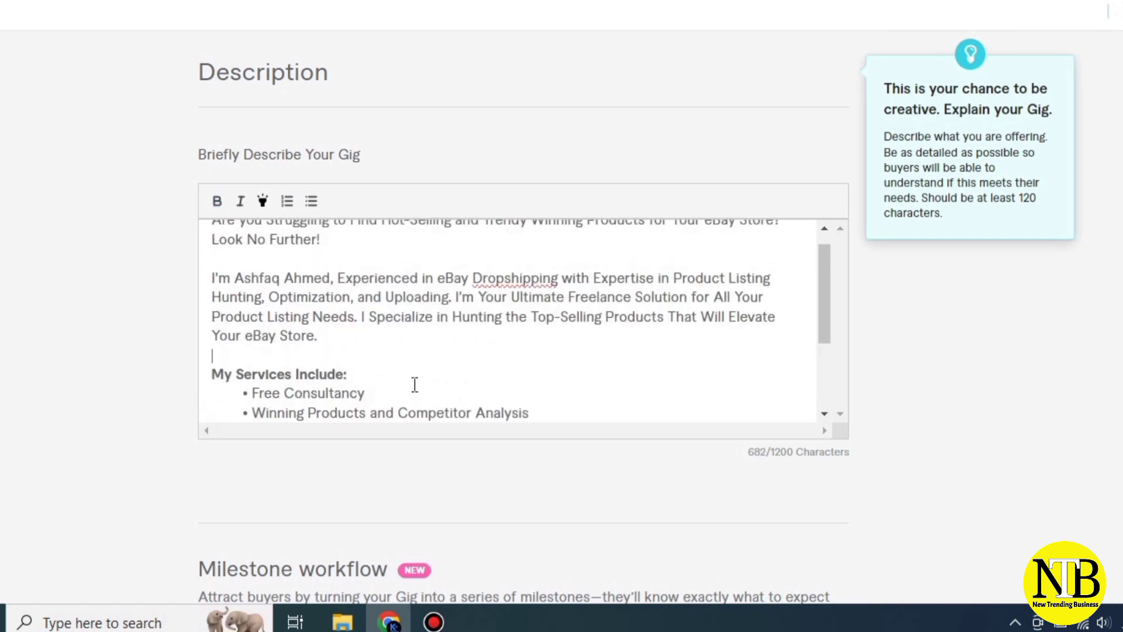
Step: Shorten the "SEO Descriptions" item in the description's services list to "Descriptions"
scroll(421, 389, down, 2)
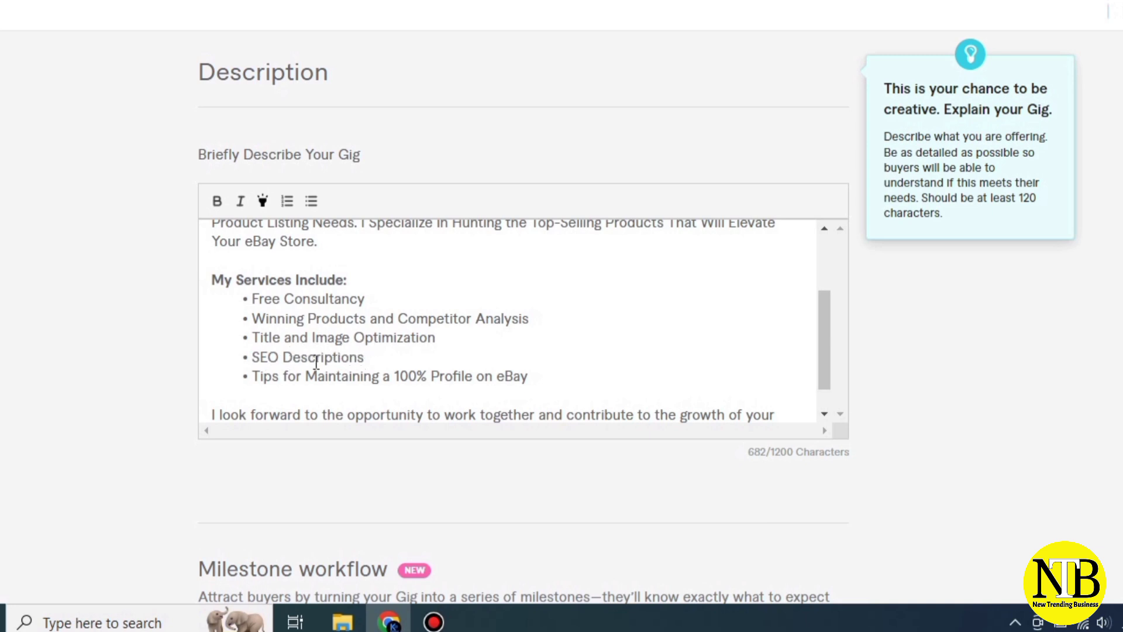
click(283, 358)
key(BackSpace)
key(BackSpace)
key(BackSpace)
key(BackSpace)
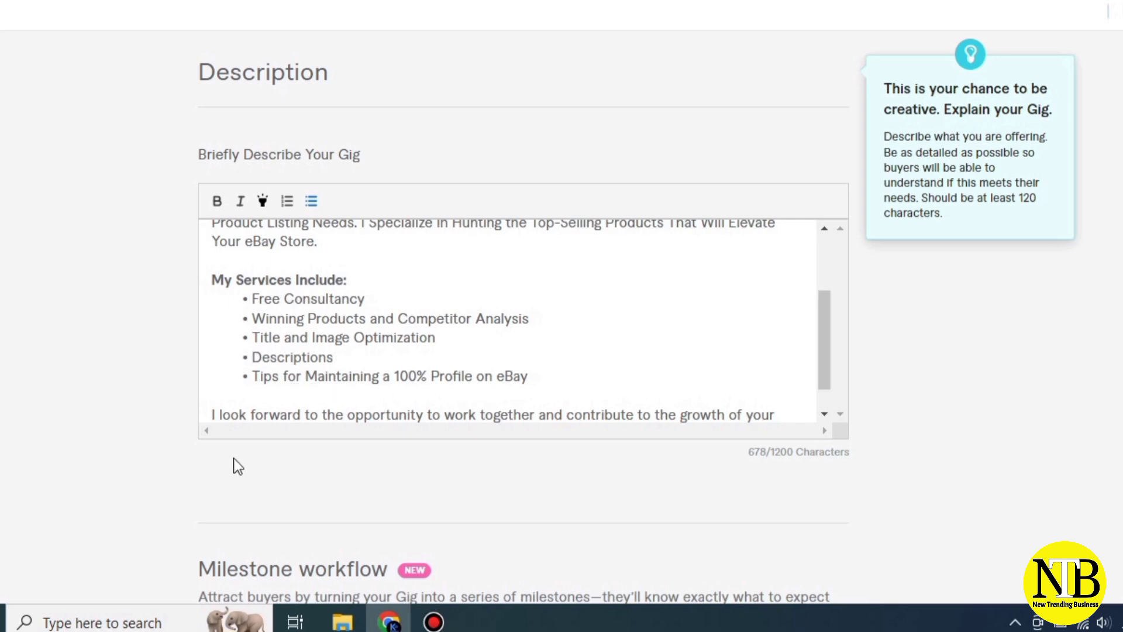
Step: Start a new FAQ entry for the gig with the question "Do you do trending product research?"
scroll(494, 388, down, 1)
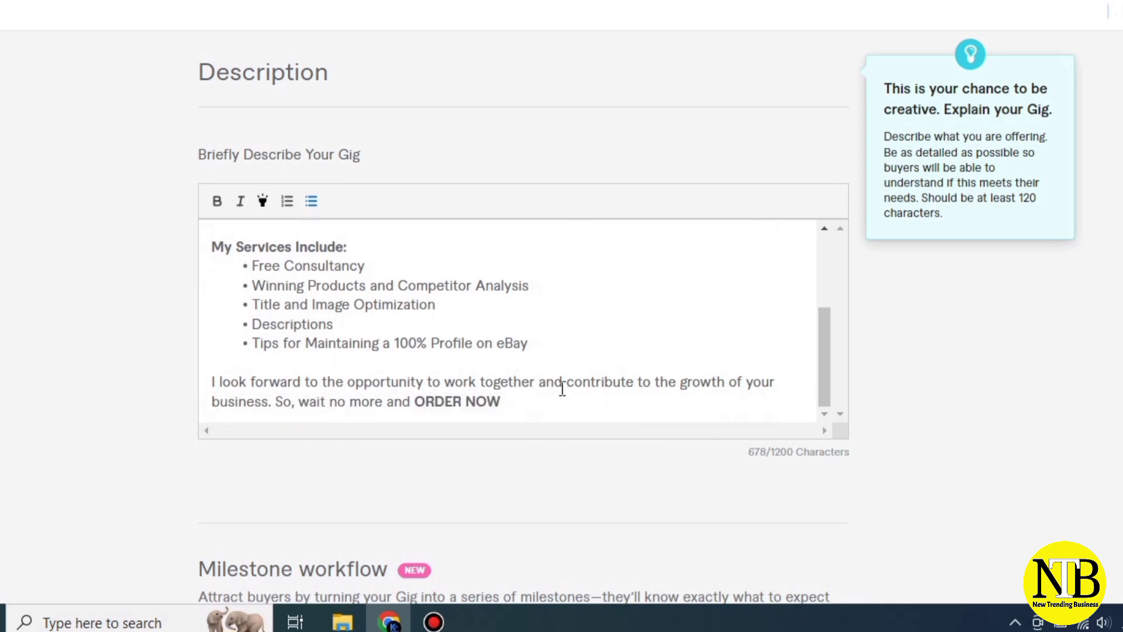
scroll(562, 388, down, 3)
scroll(551, 362, down, 1)
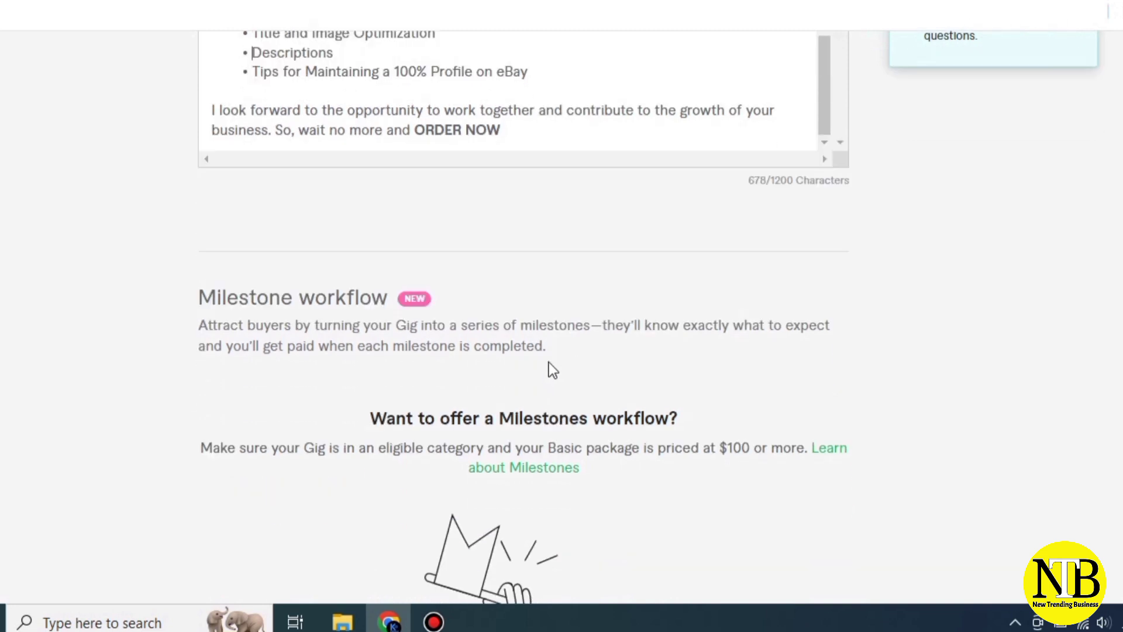
scroll(549, 363, down, 1)
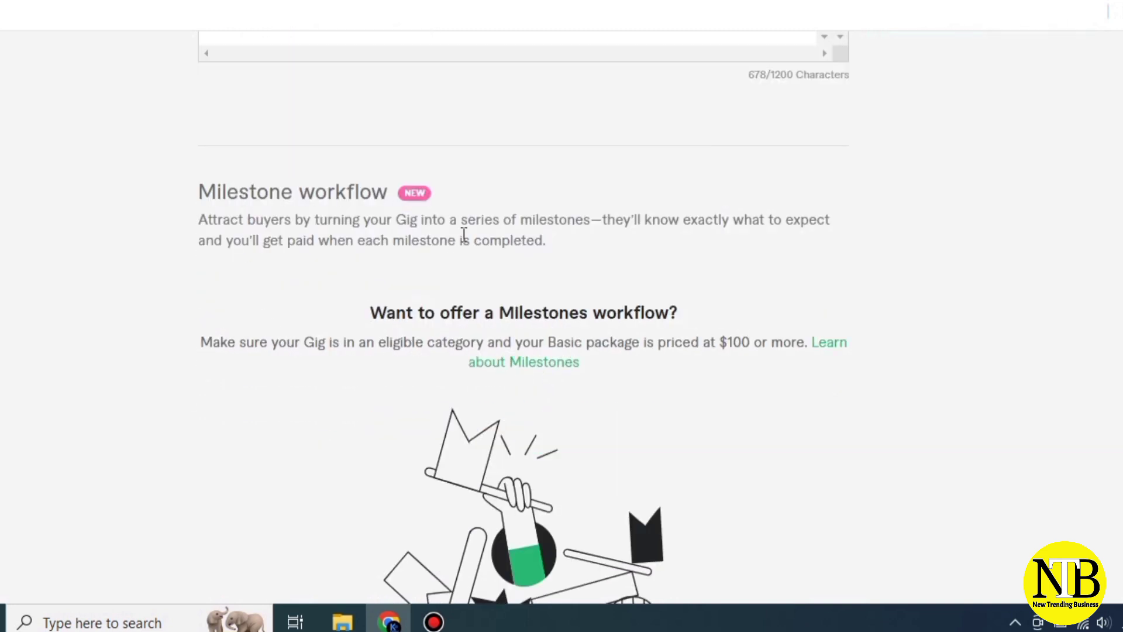
scroll(476, 238, down, 2)
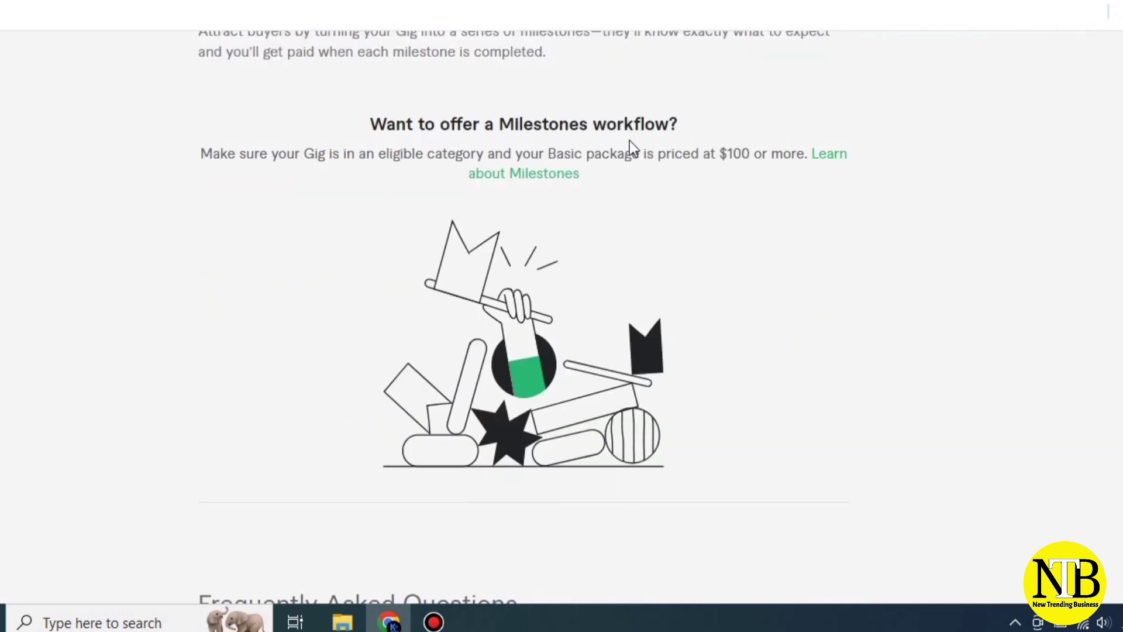
scroll(694, 154, down, 3)
scroll(767, 196, down, 1)
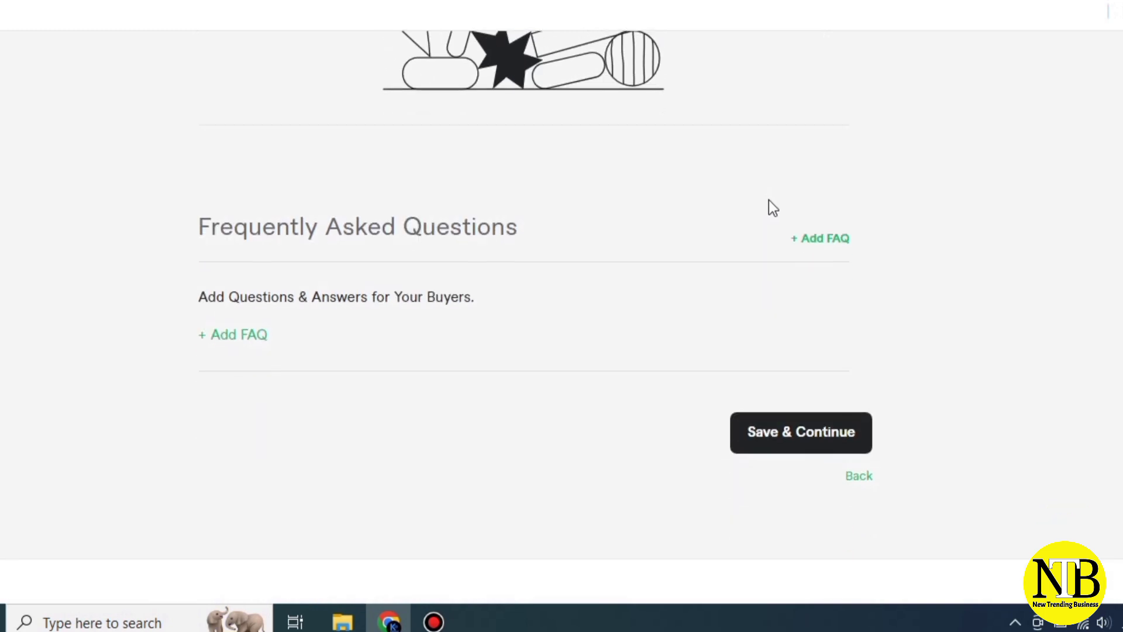
mouse_move(794, 222)
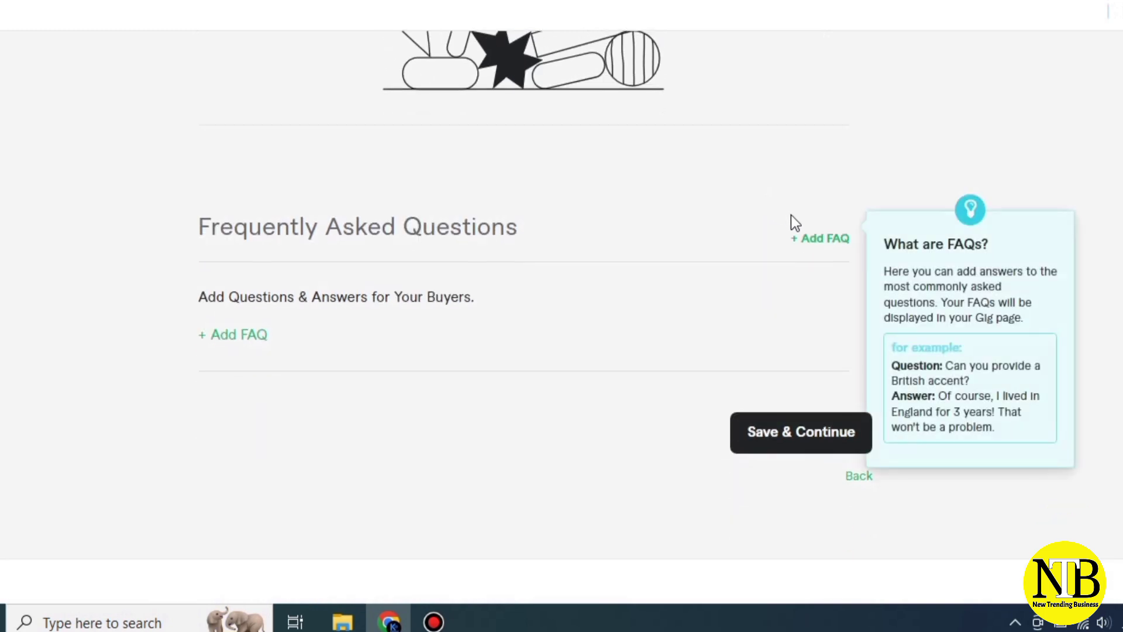
click(811, 241)
click(815, 246)
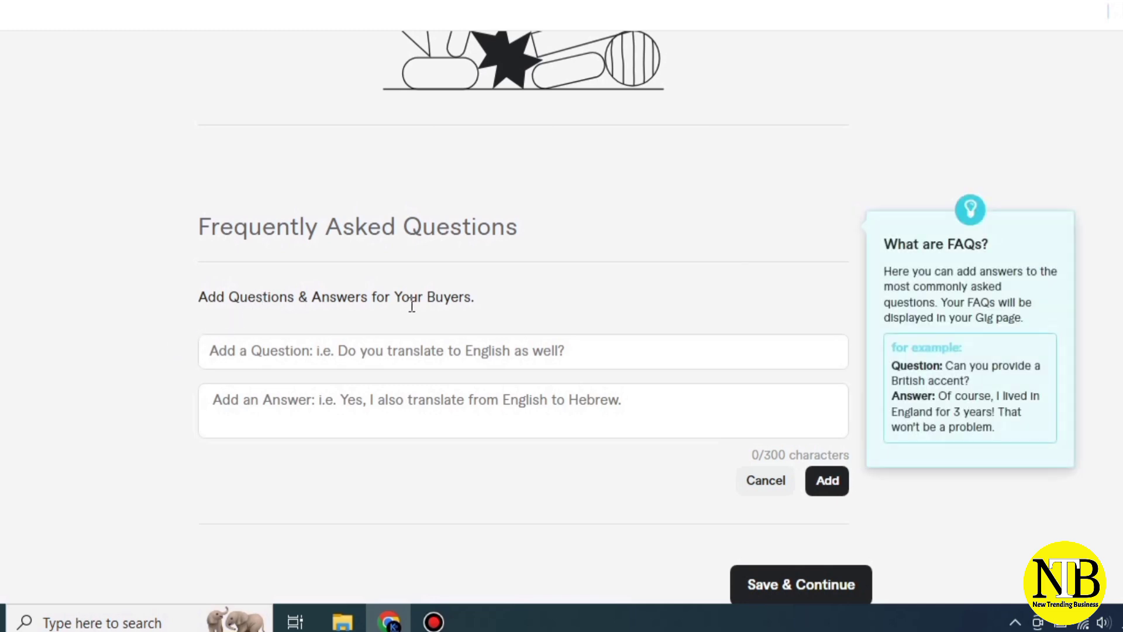
click(764, 488)
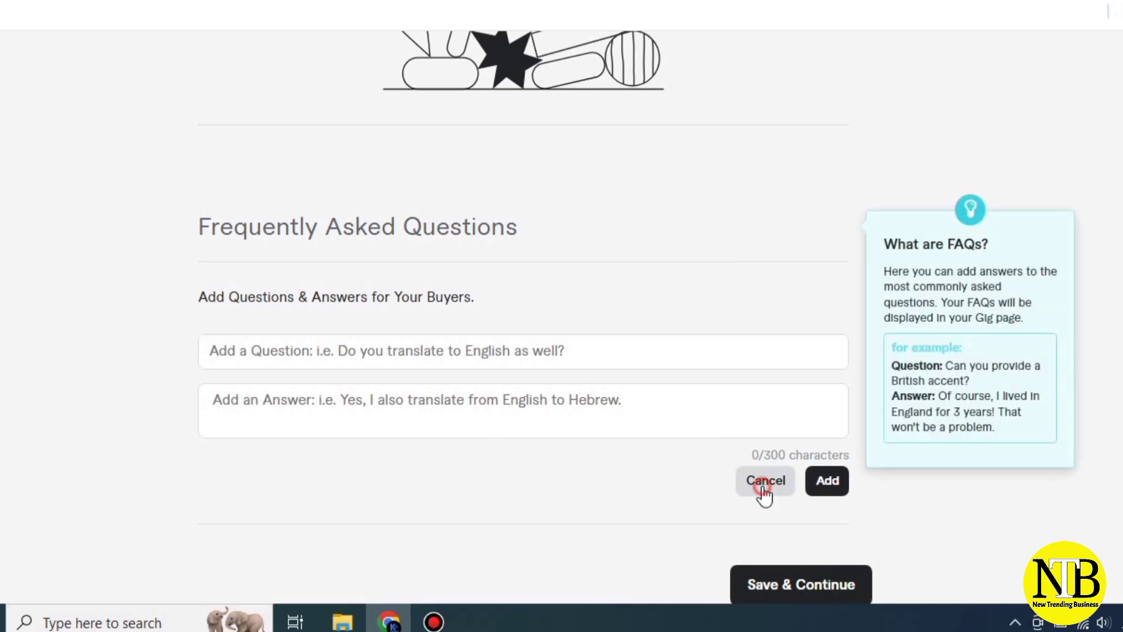
click(501, 365)
text(Do you do trending product research)
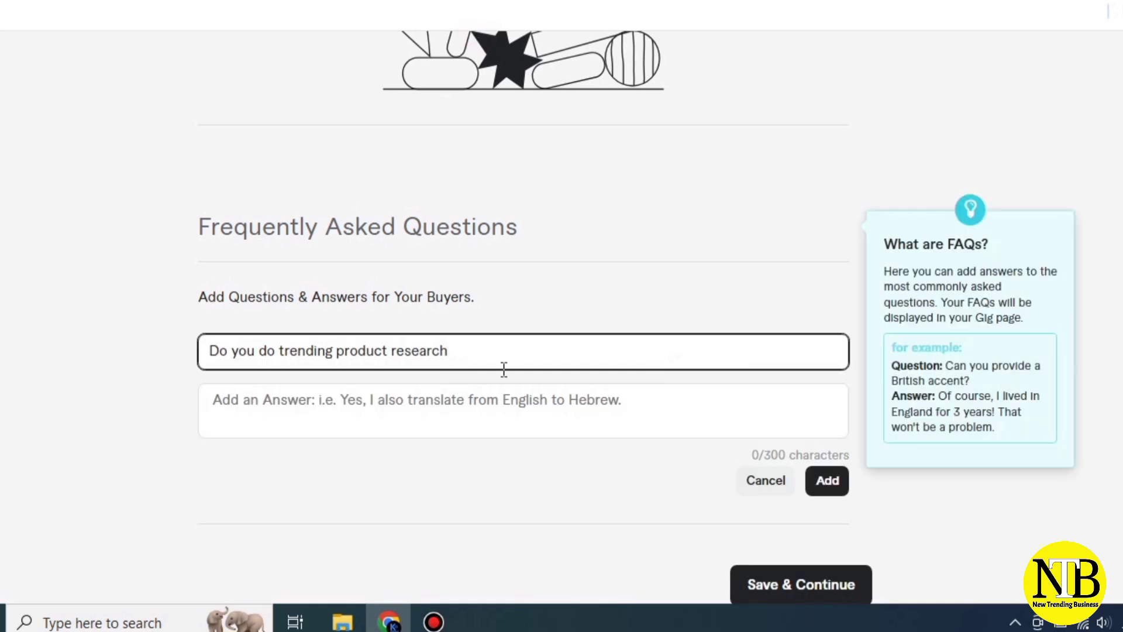
text(?)
Step: Answer the trending product research question with "yes i will give you best results." and add the entry to the FAQ
click(301, 426)
click(827, 483)
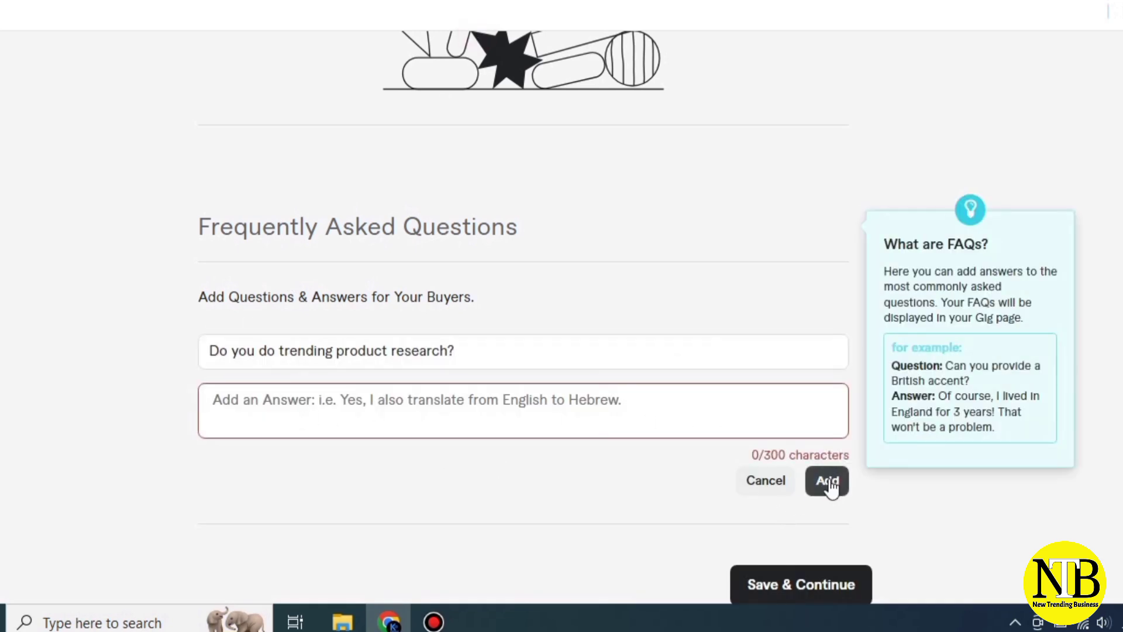
click(571, 411)
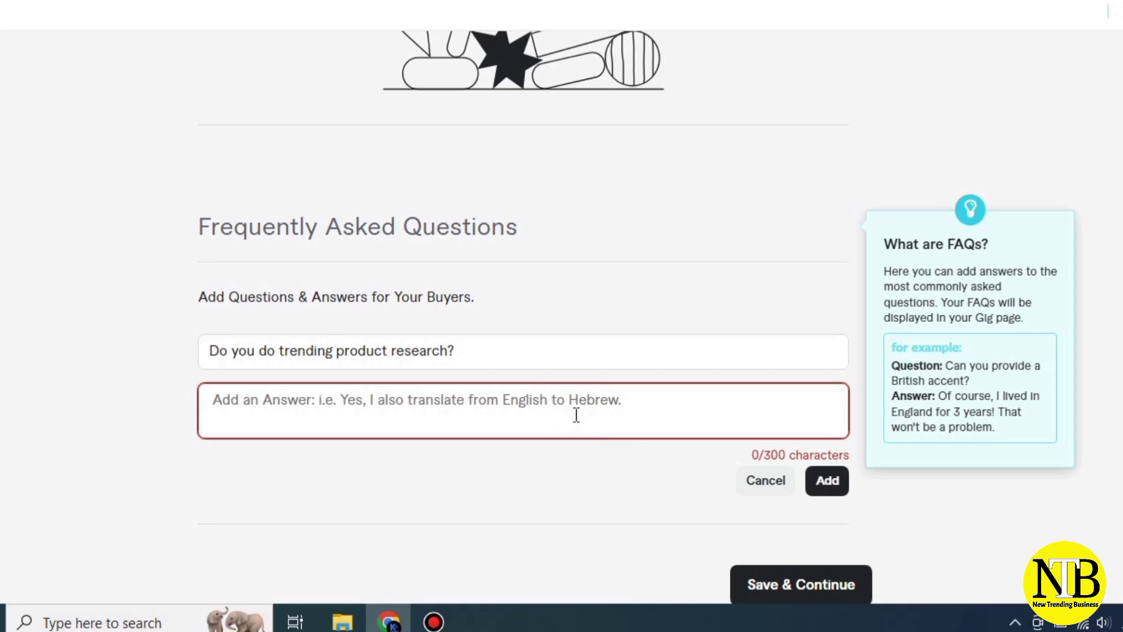
text(yes )
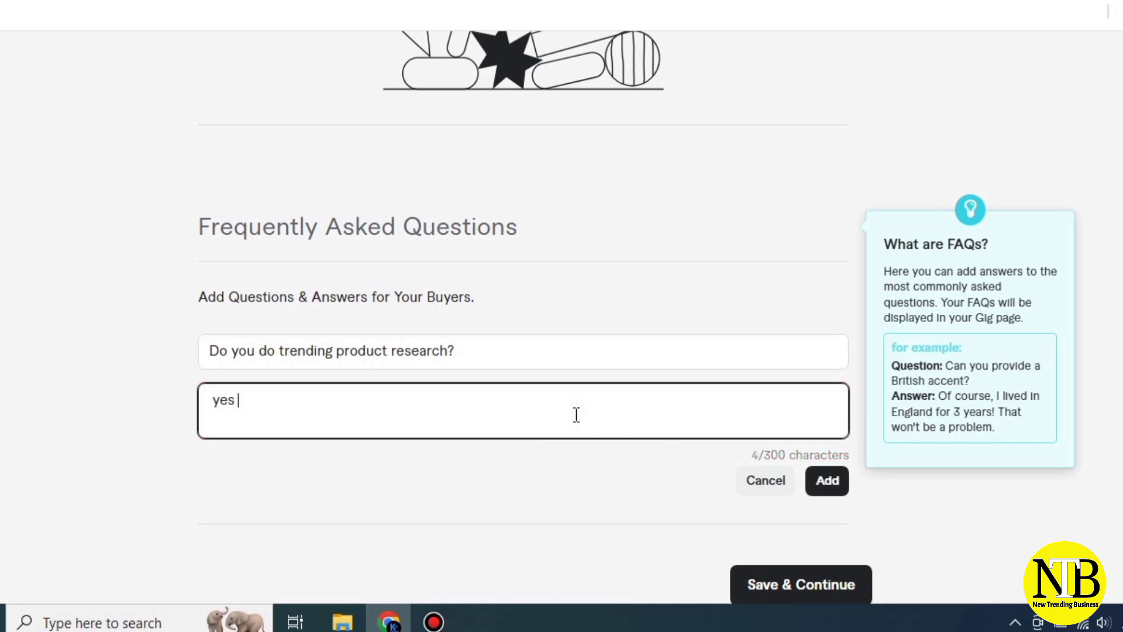
text(i will )
text(do)
key(BackSpace)
key(BackSpace)
key(BackSpace)
text(give you best )
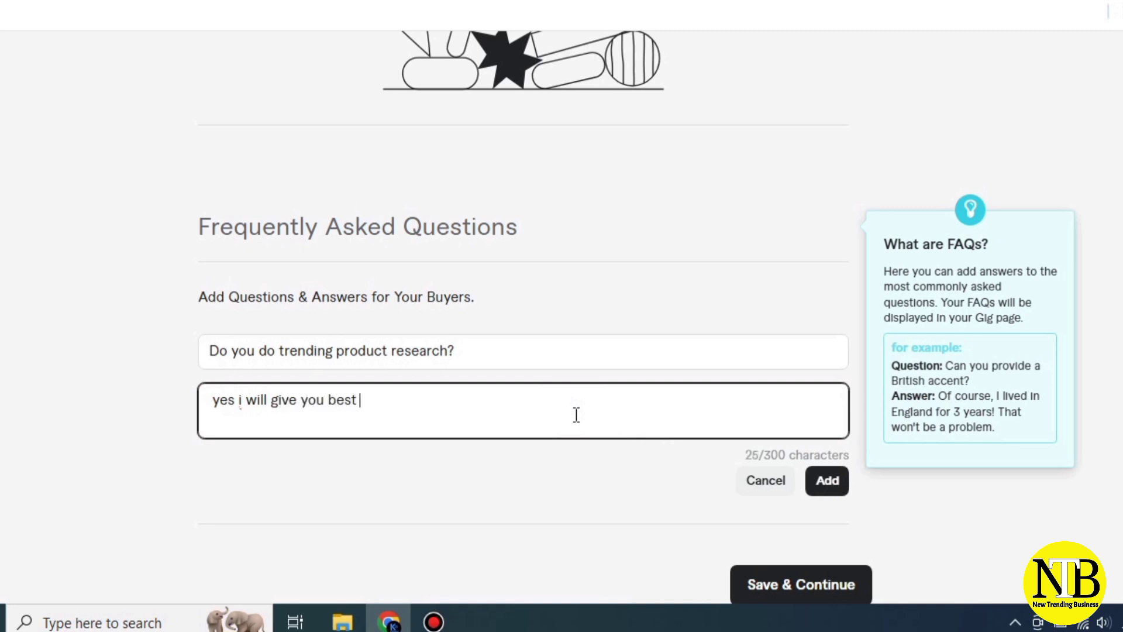
text(results.)
click(836, 482)
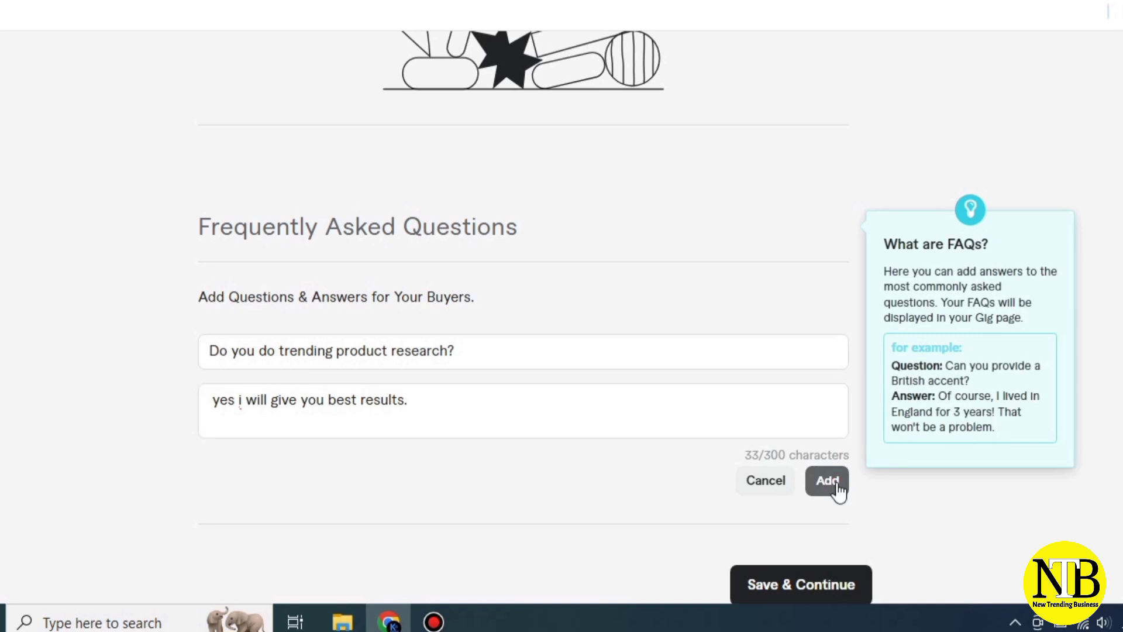
click(836, 488)
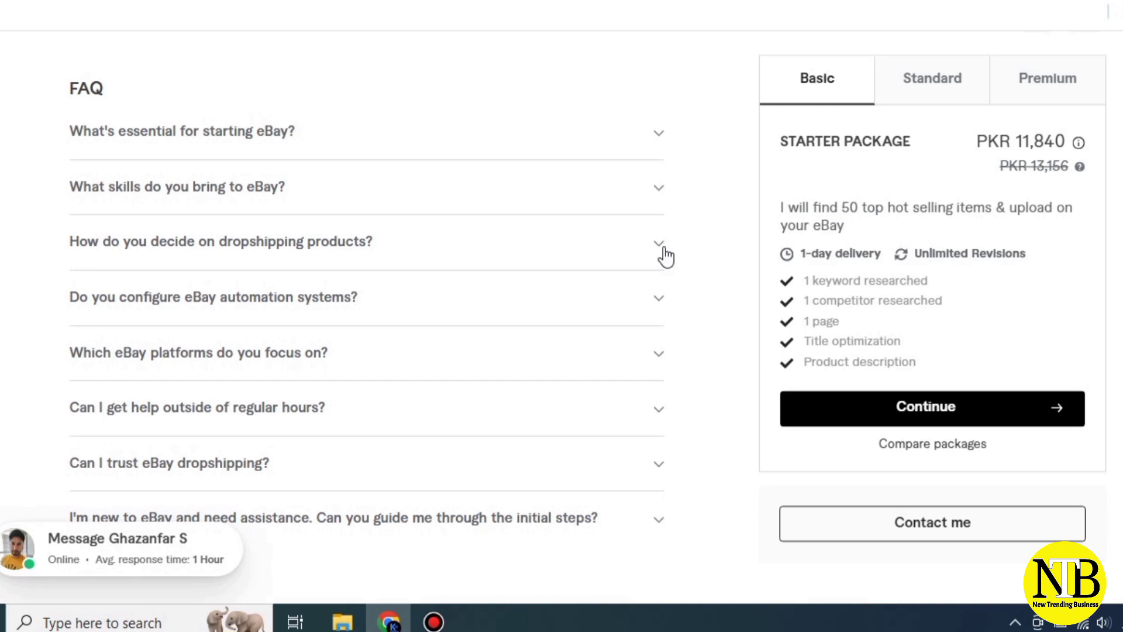
Step: Copy the question "Can I get help outside of regular hours?" from the competing Starter Package gig's FAQ into a new FAQ entry
click(656, 419)
drag(330, 412, 42, 401)
key(ctrl+c)
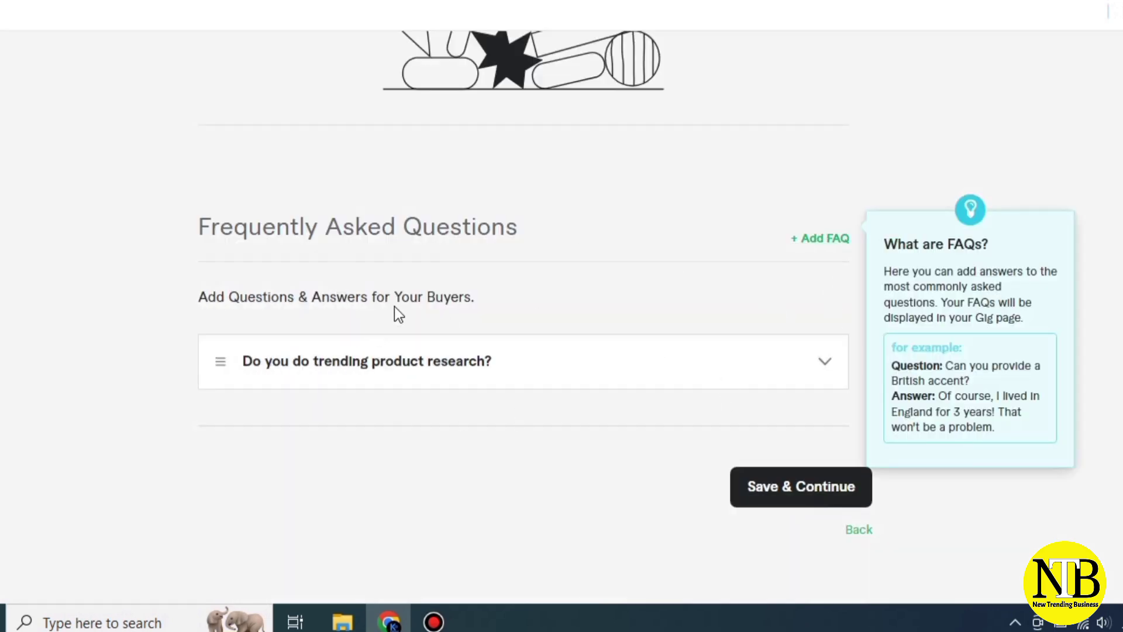
click(812, 238)
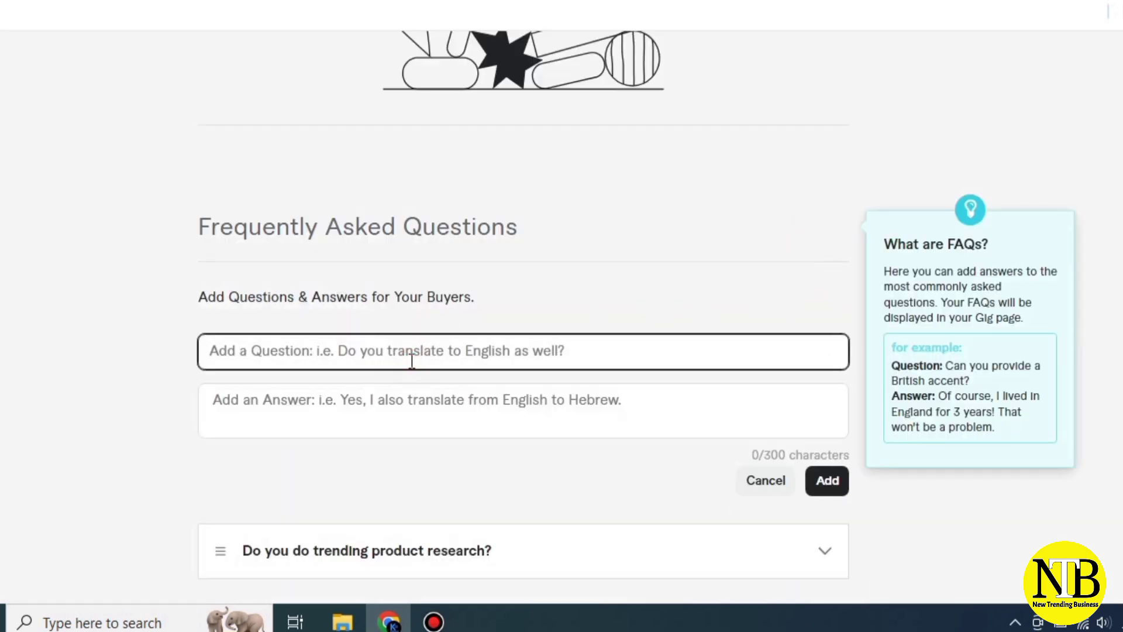
key(ctrl+v)
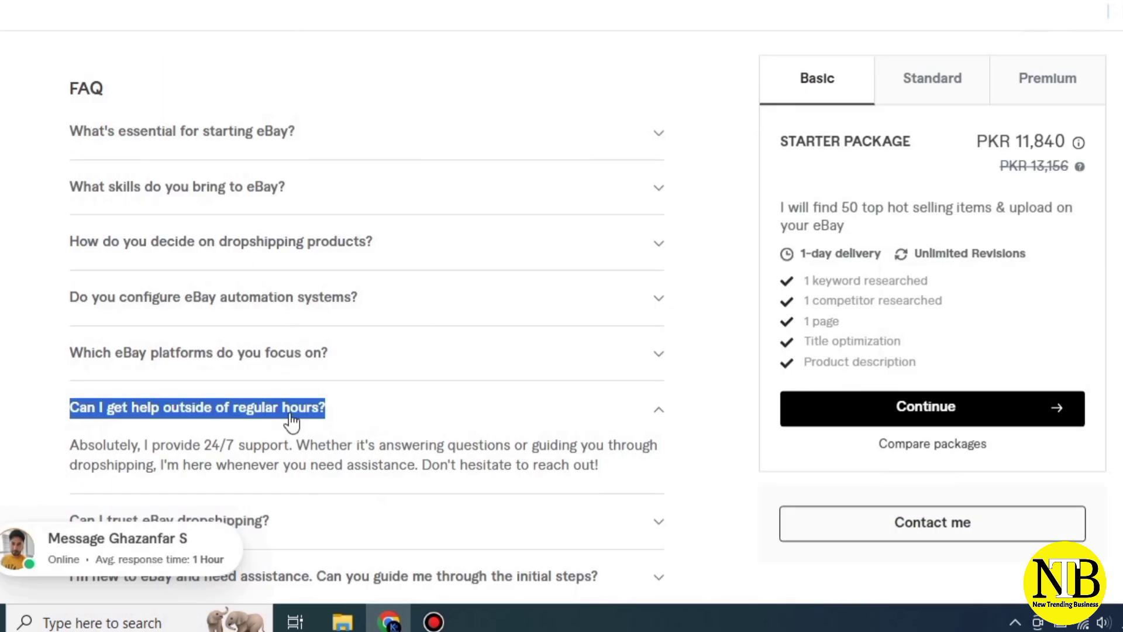
Step: Copy the competing gig's answer about 24/7 support, starting with "Absolutely", into the new FAQ entry's answer
drag(597, 466, 71, 451)
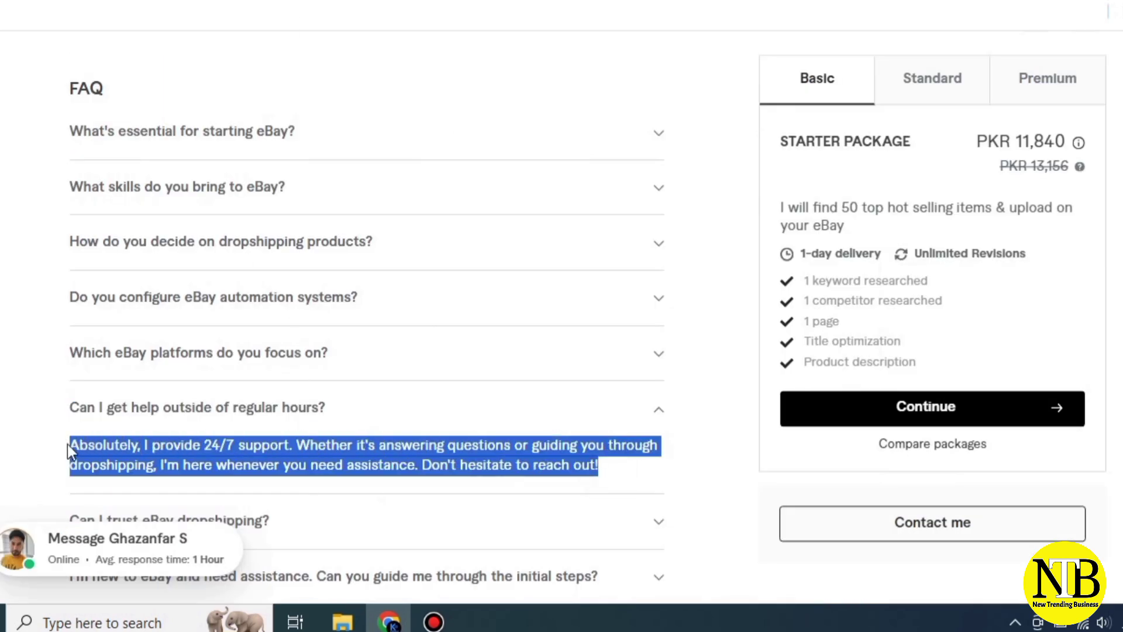
key(ctrl+c)
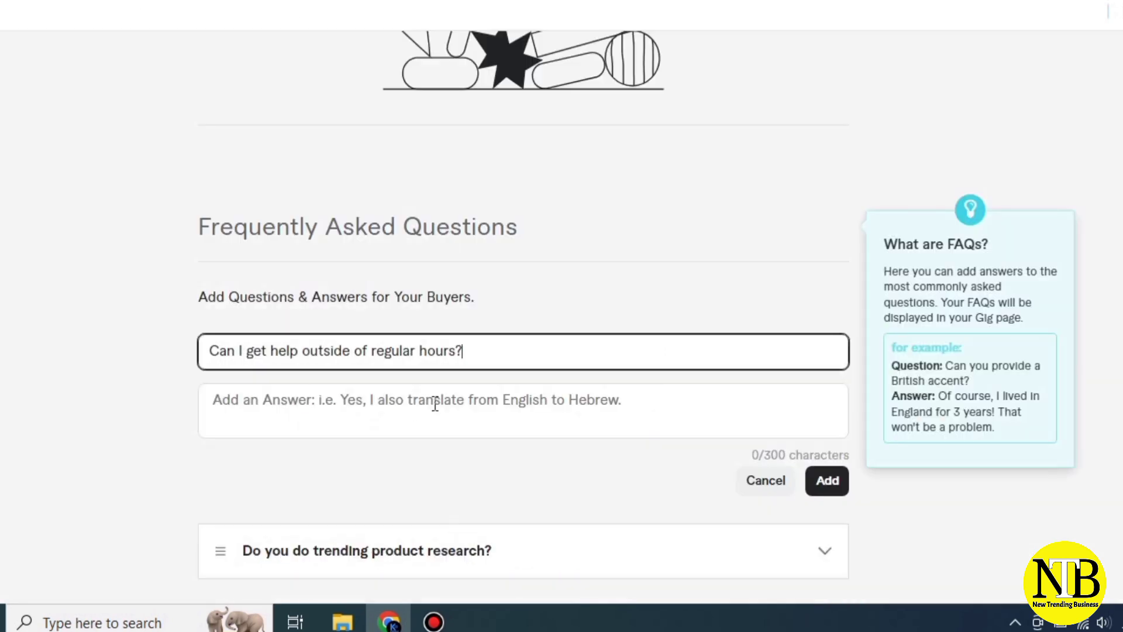
click(431, 398)
key(ctrl+v)
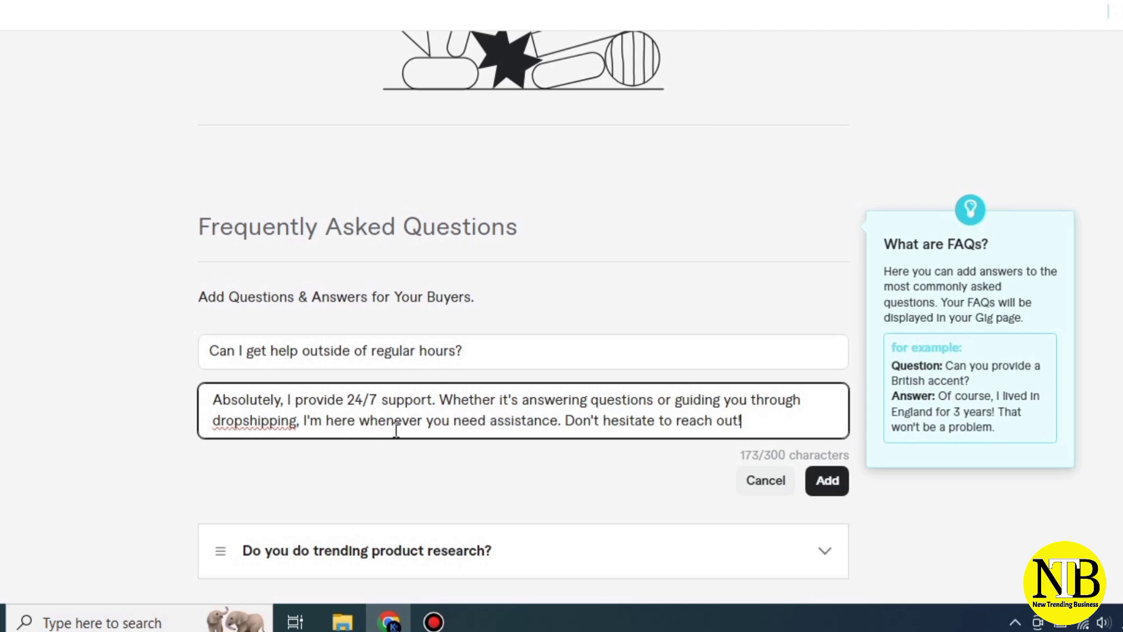
Step: Add the completed question about help outside of regular hours to the gig's FAQ
click(836, 487)
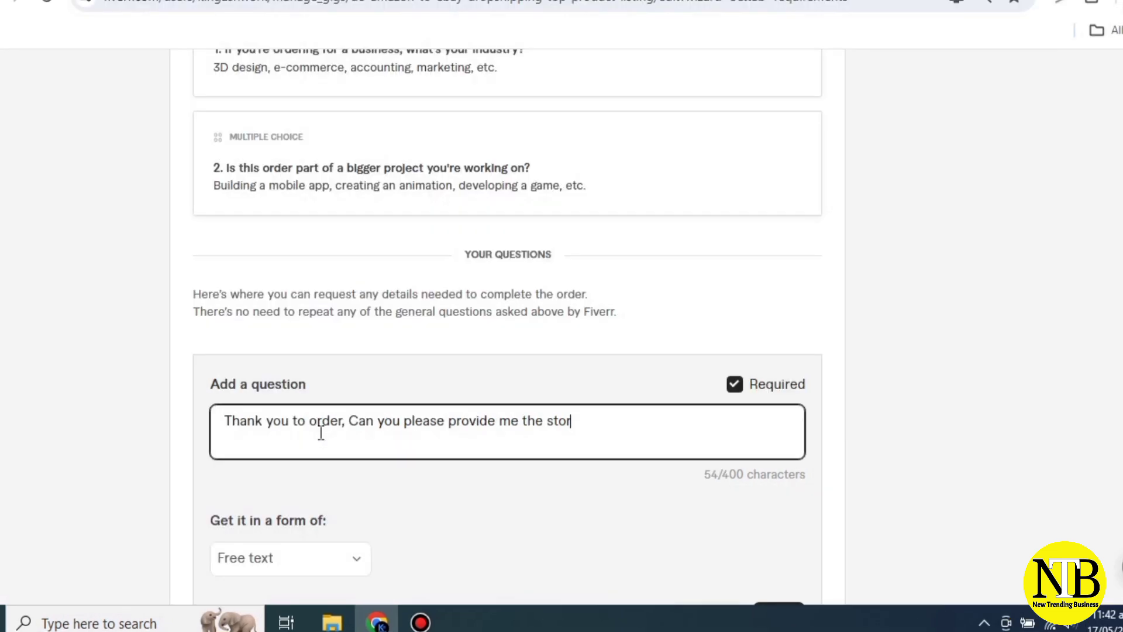
Step: Complete the buyer requirement question so that it ends with "provide me the store and industry"
text(e)
text( and )
text(pr)
key(BackSpace)
key(BackSpace)
text(industr)
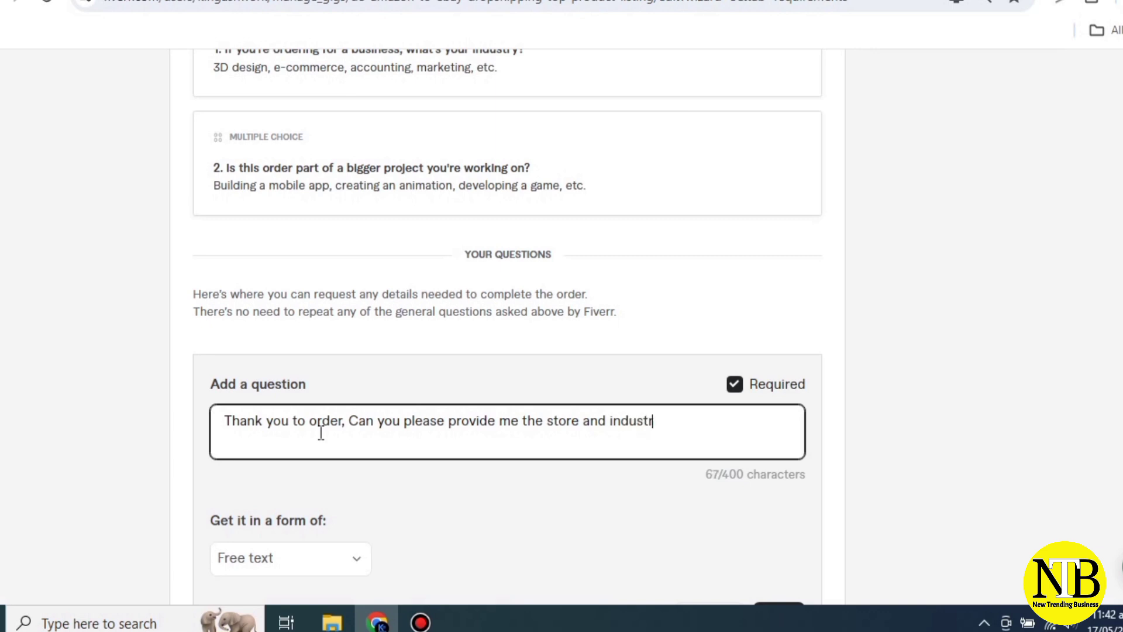
scroll(303, 428, up, 2)
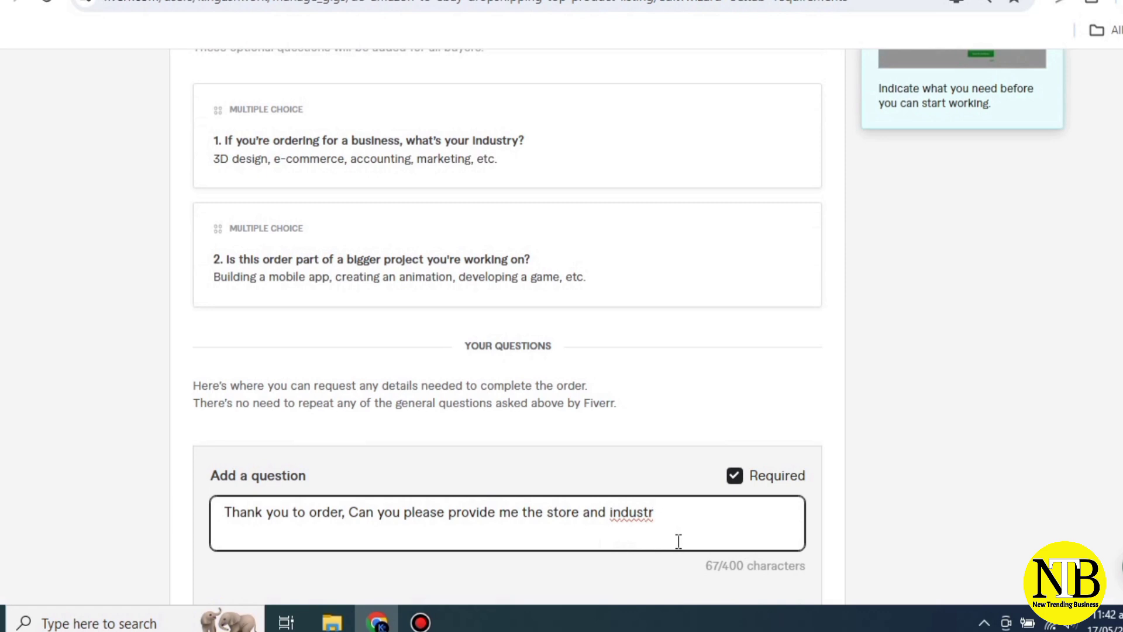
text(y)
Step: Reword the opening of the requirement question to "Thank you for ordering"
click(305, 514)
key(BackSpace)
key(BackSpace)
text(for)
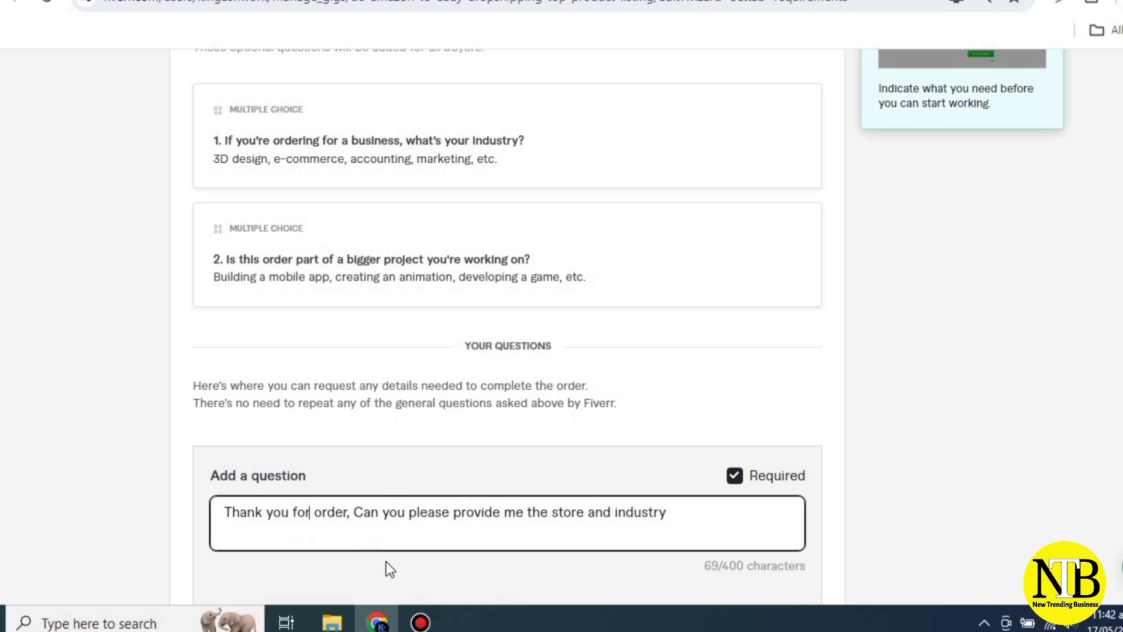
click(348, 514)
text(ing)
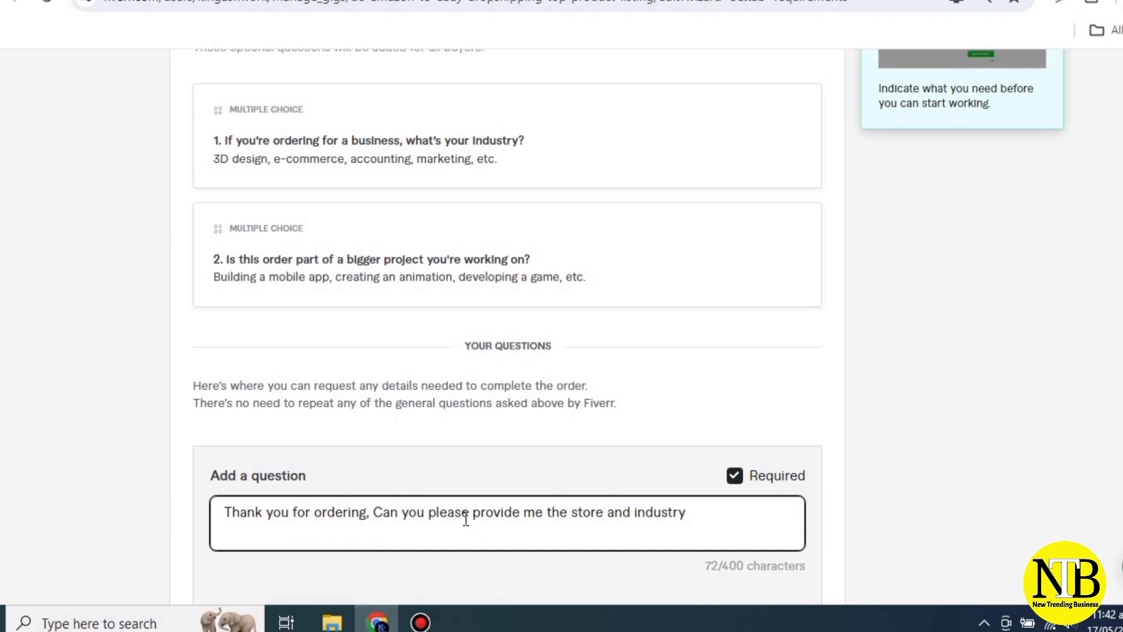
Step: End the requirement question with a question mark and keep Free text as its answer format
click(708, 522)
text(?)
scroll(624, 541, down, 5)
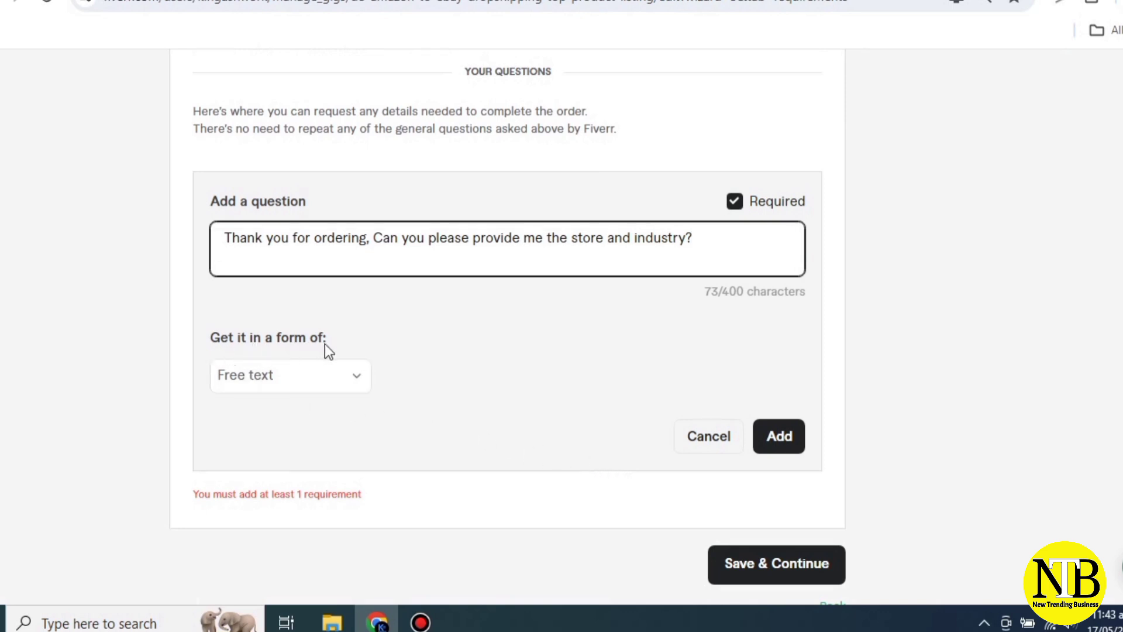
click(357, 383)
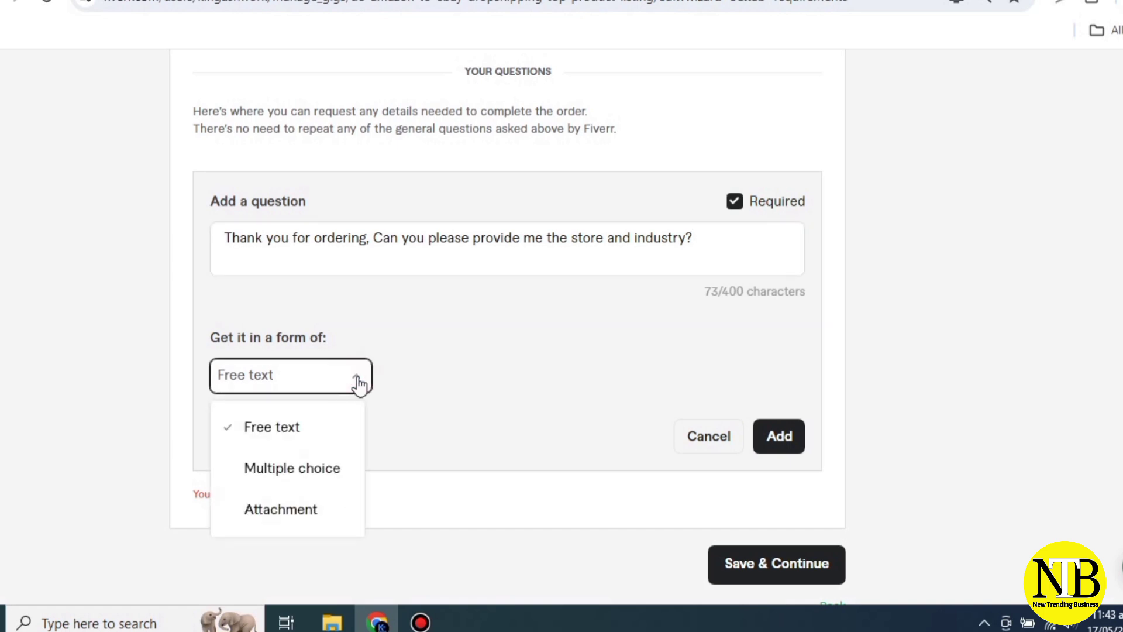
click(359, 384)
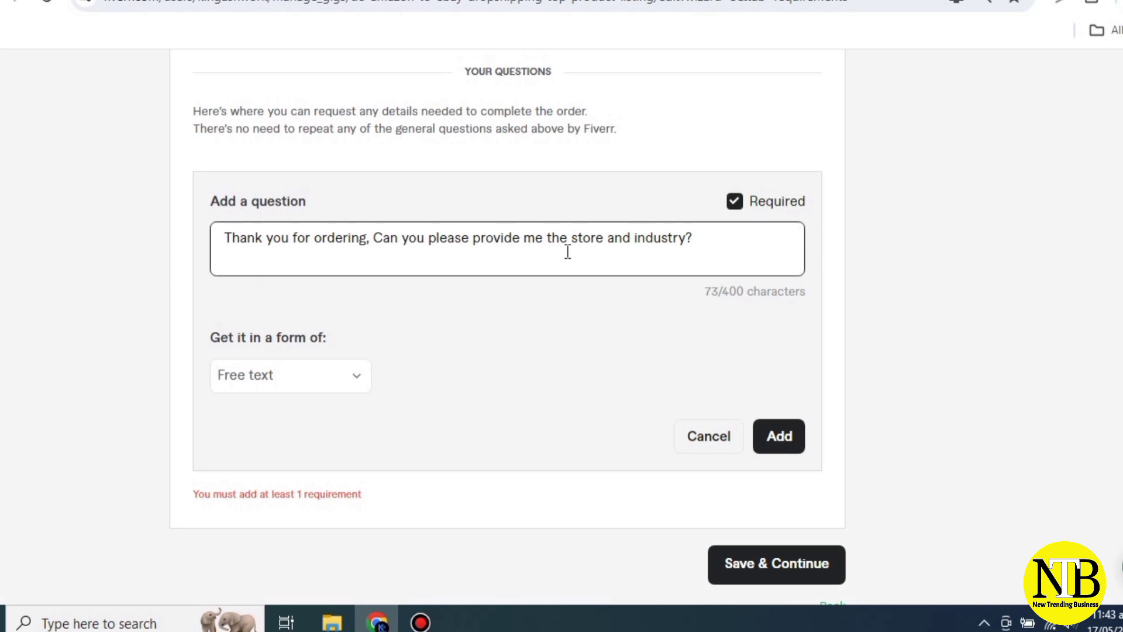
click(684, 242)
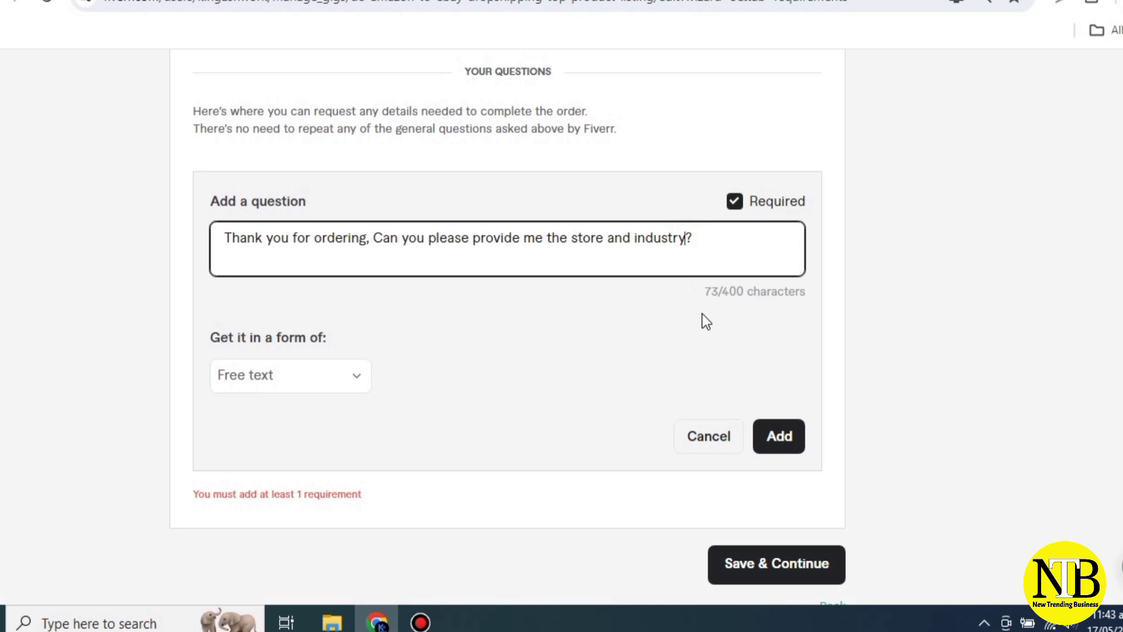
key(Left)
key(Left)
key(Left)
key(Left)
key(Left)
key(Left)
key(Left)
key(Left)
key(Left)
key(Left)
key(Left)
key(Left)
key(Left)
key(Left)
key(Left)
key(Left)
key(Left)
key(Left)
key(Left)
key(Left)
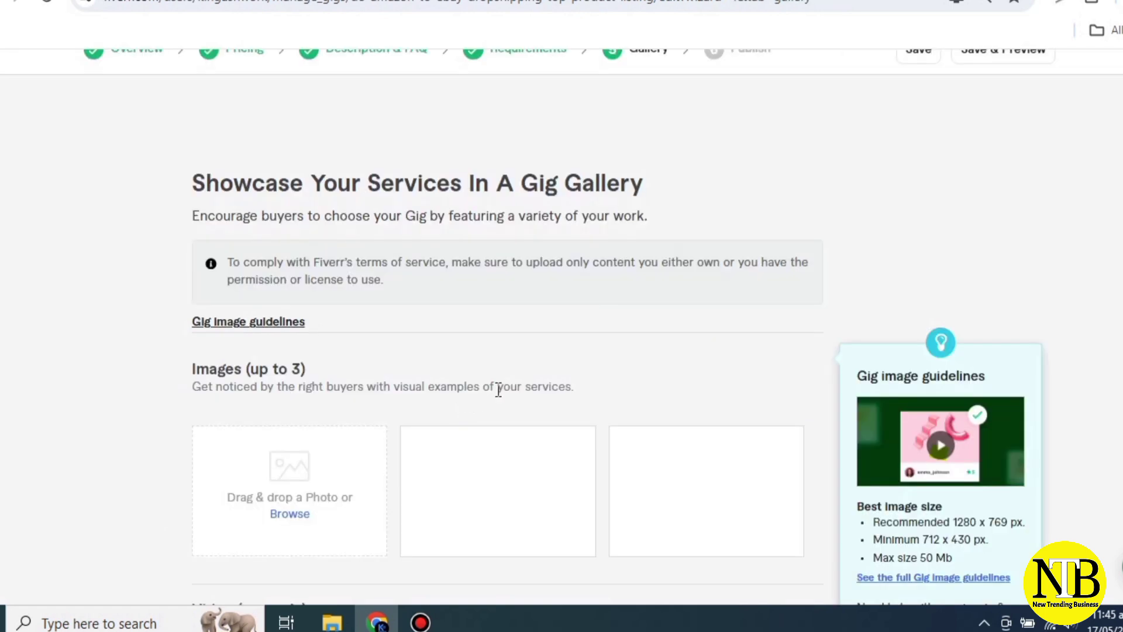
Step: Upload the first "Black and Yellow Marketing Agency Facebook Cover" image from the Downloads folder as the gig's first gallery image
scroll(430, 400, down, 3)
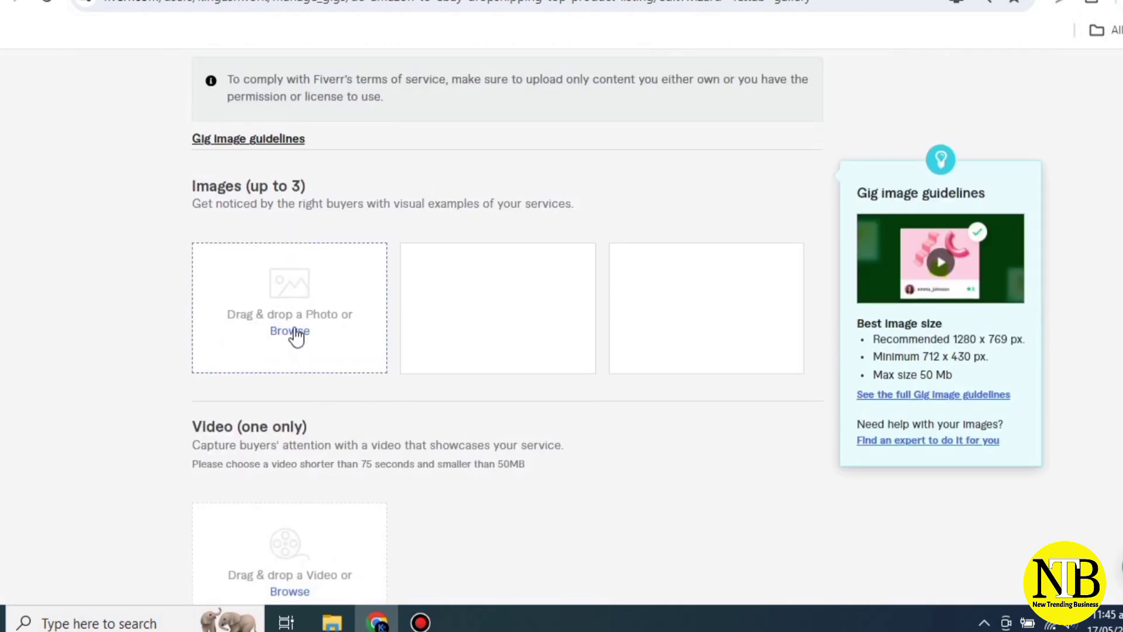
scroll(293, 336, up, 3)
scroll(293, 338, down, 1)
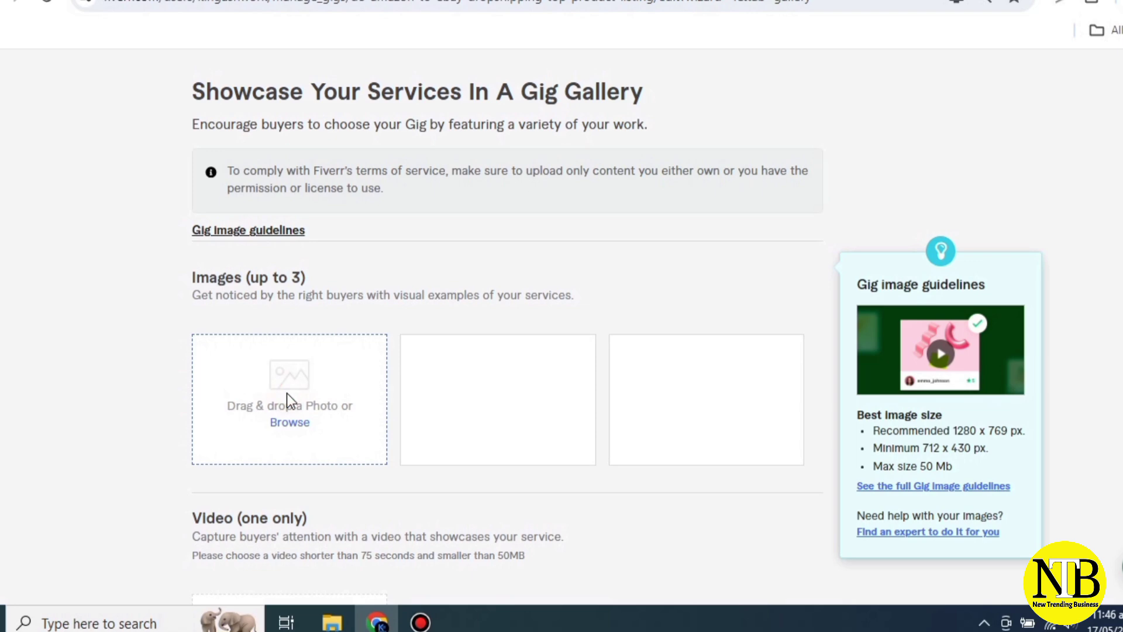
click(288, 423)
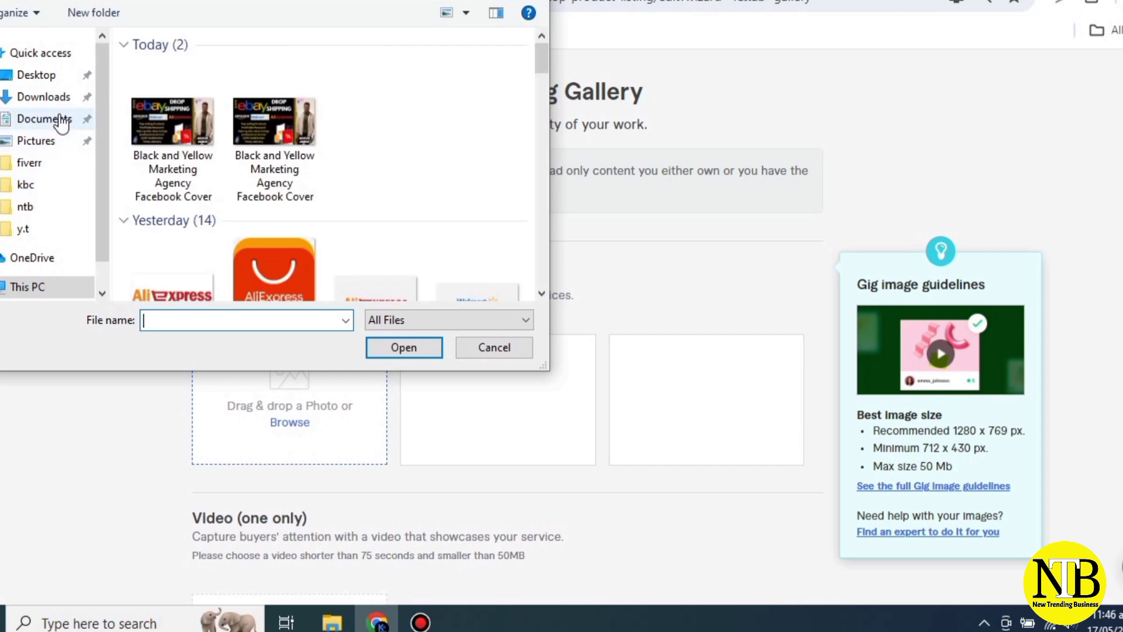
click(60, 106)
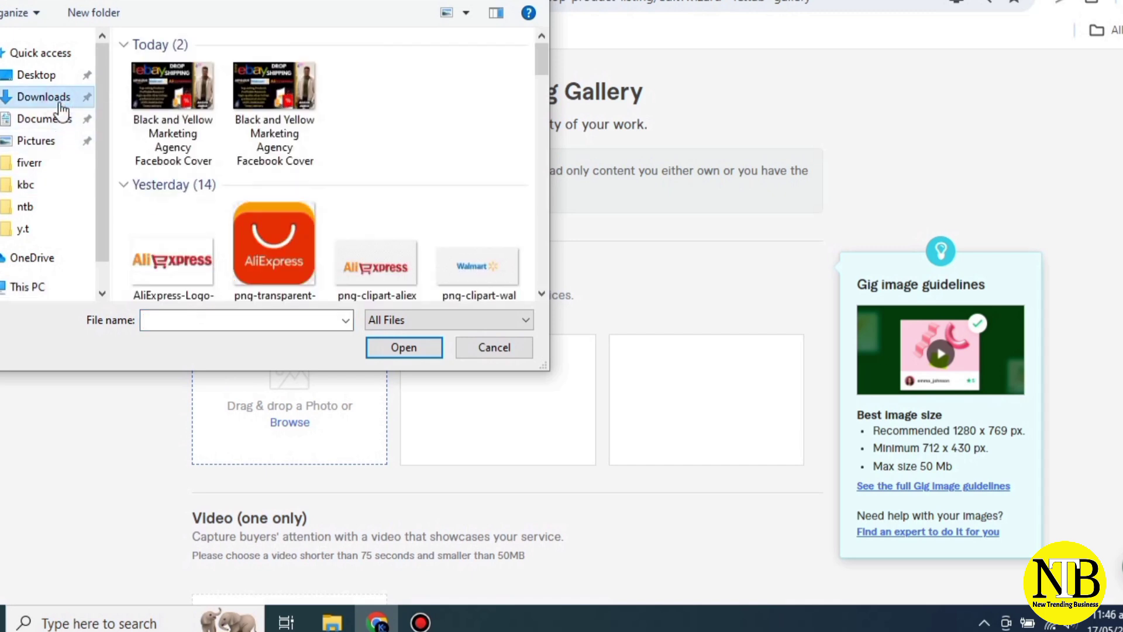
click(172, 94)
click(405, 351)
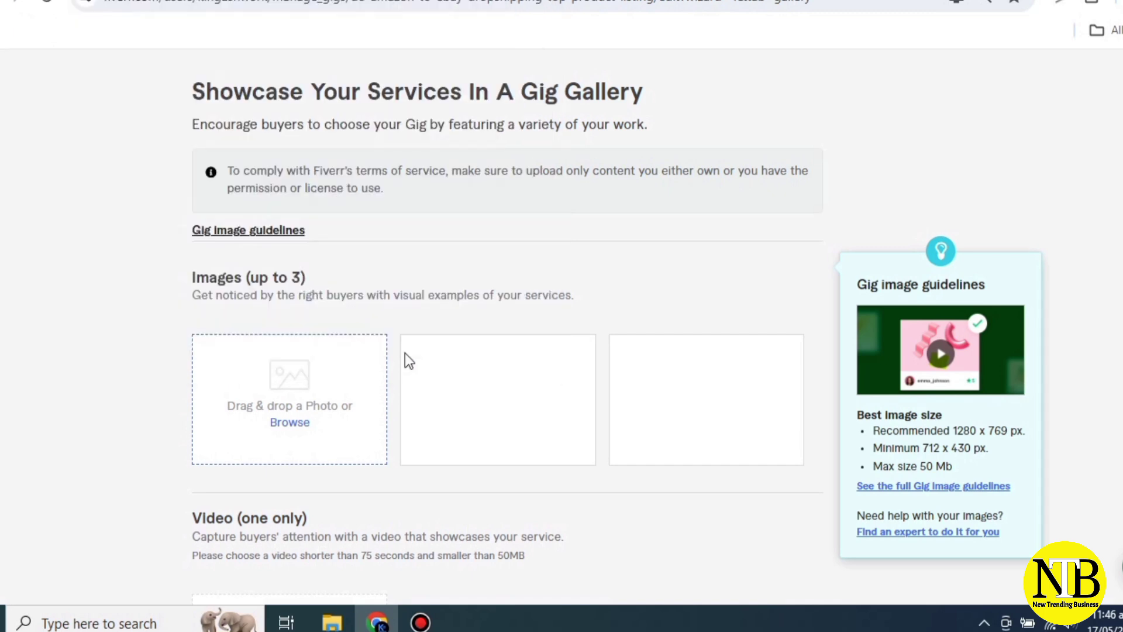
mouse_move(328, 413)
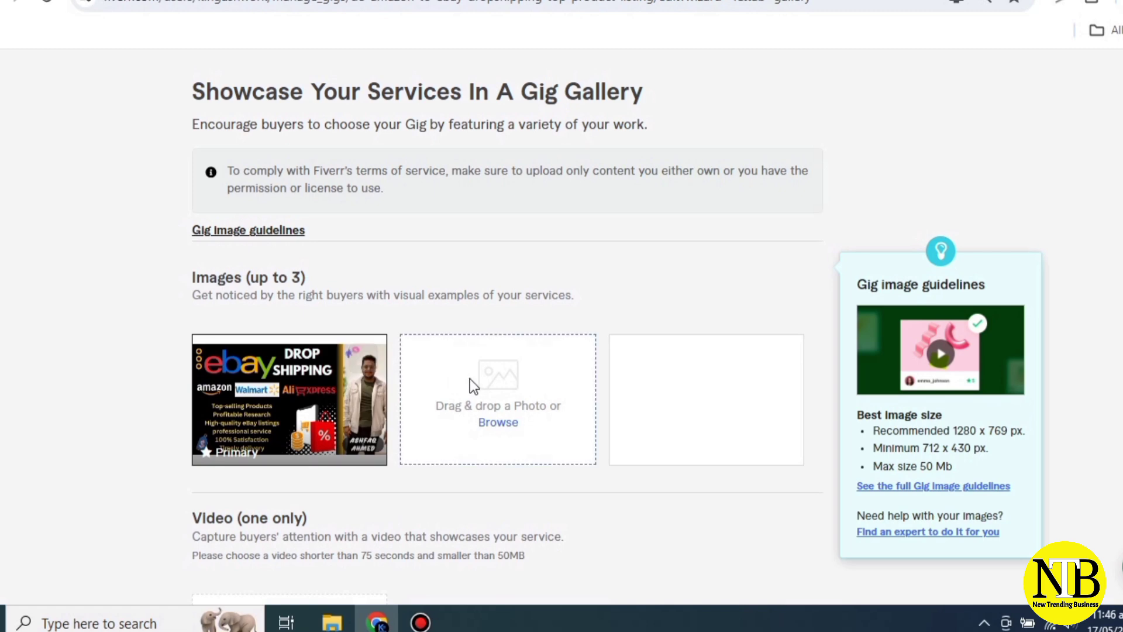
Step: Review the gallery's video and document sections, then save the gallery without adding either and continue to publishing
scroll(468, 386, down, 3)
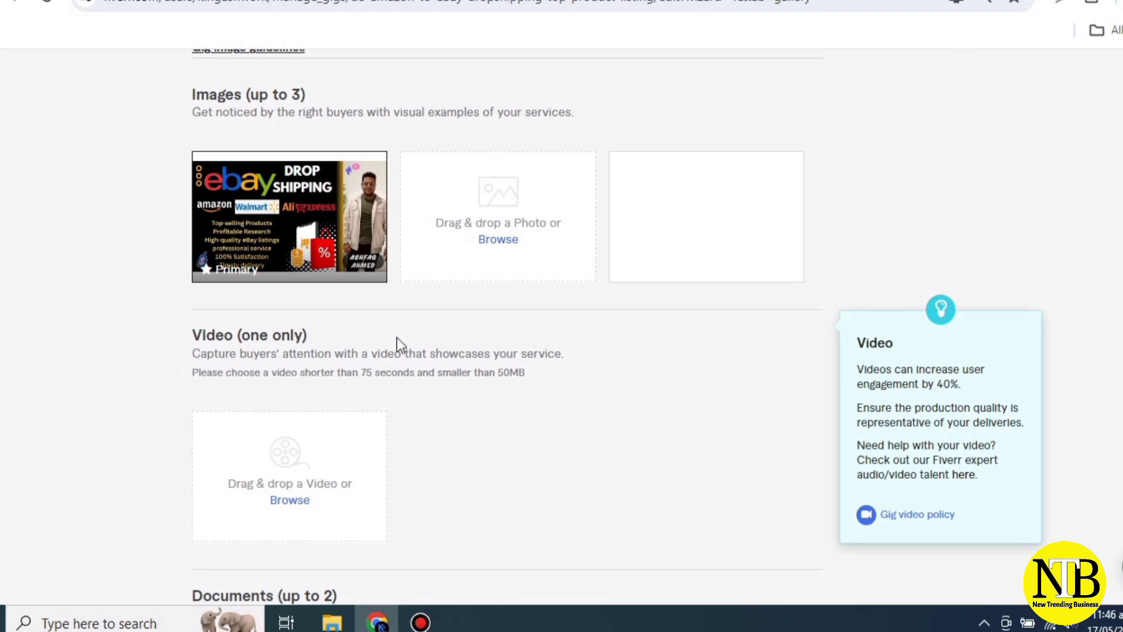
scroll(606, 279, down, 2)
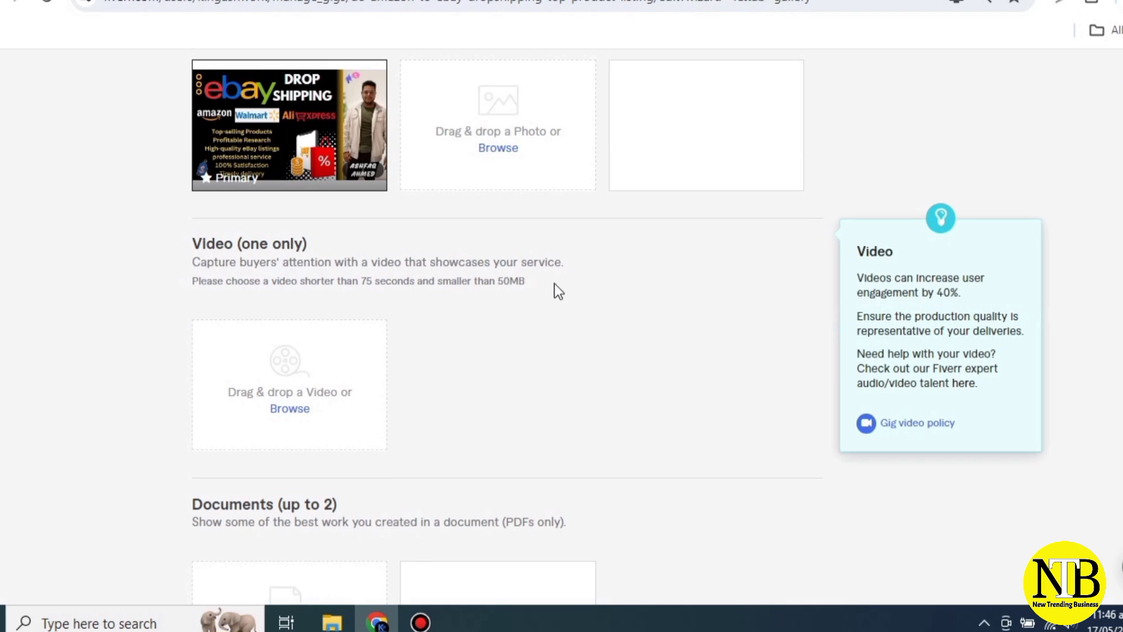
scroll(539, 292, down, 5)
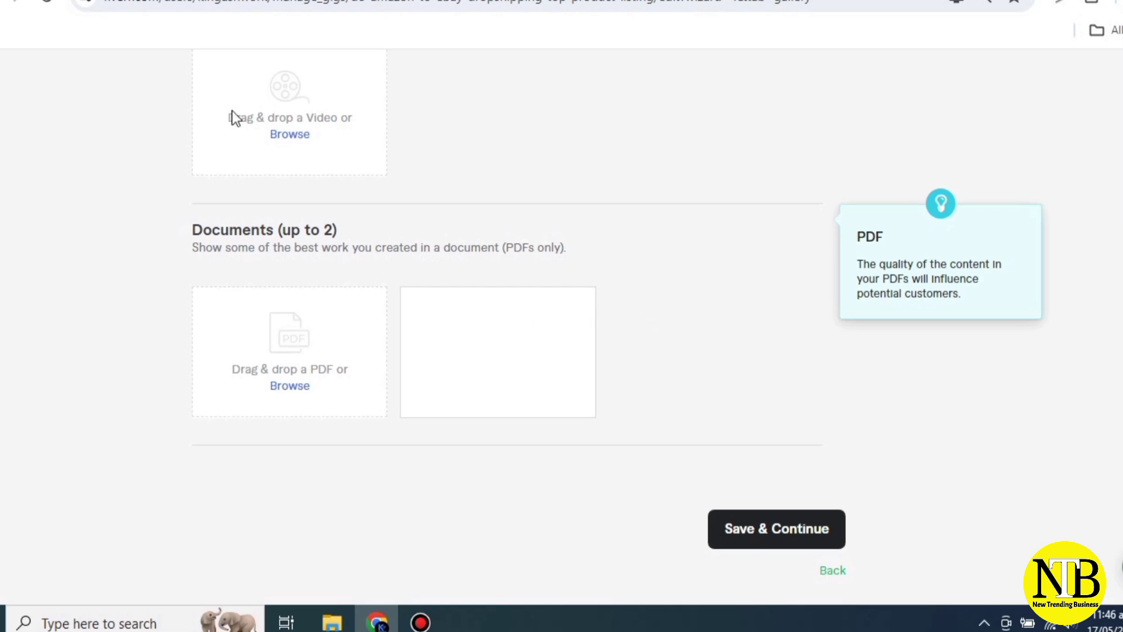
scroll(231, 111, down, 3)
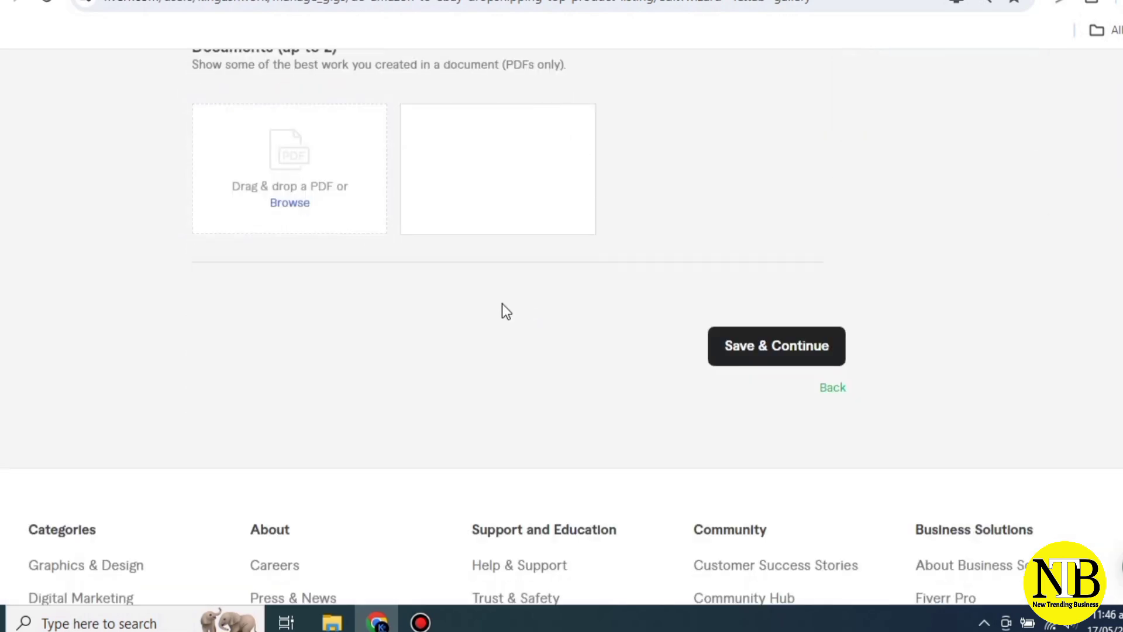
scroll(502, 308, down, 4)
scroll(468, 257, up, 15)
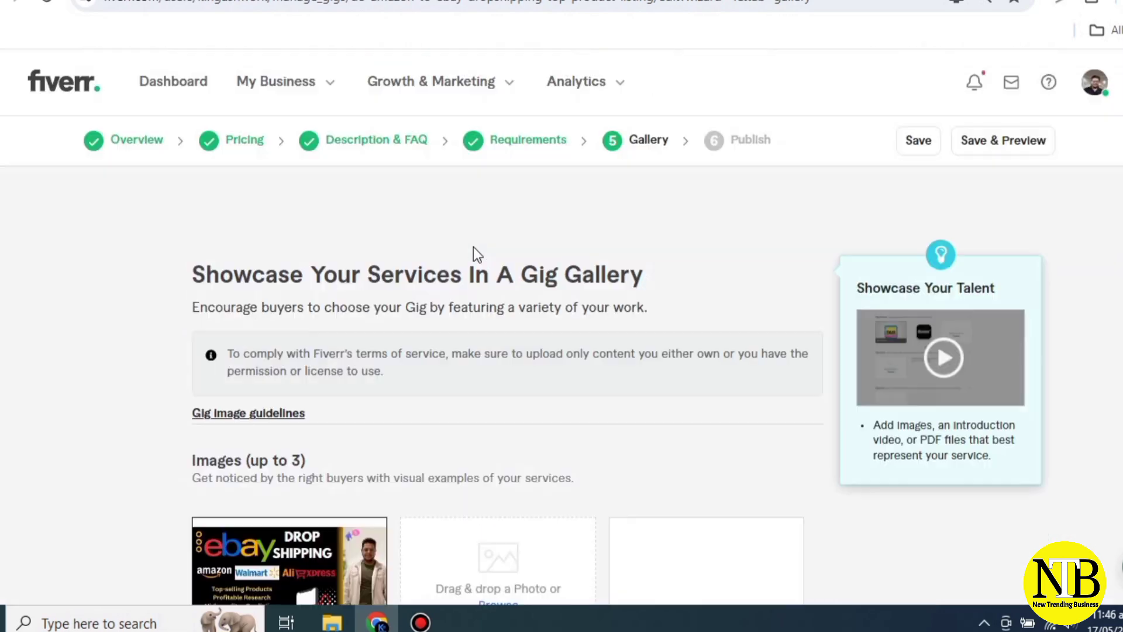
scroll(780, 494, down, 8)
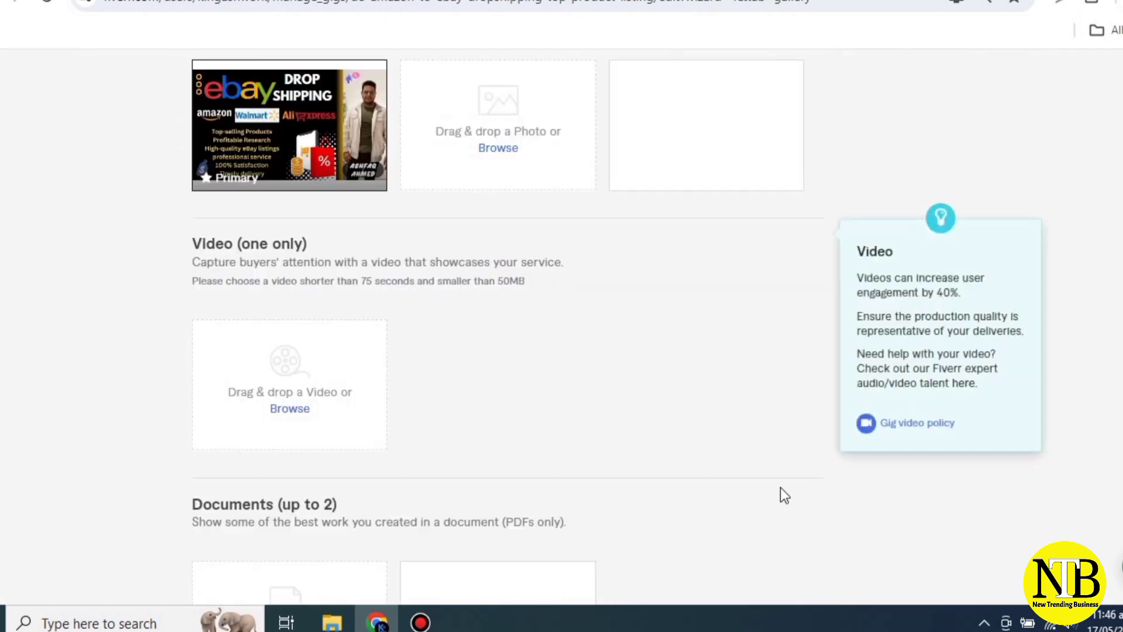
scroll(781, 515, down, 5)
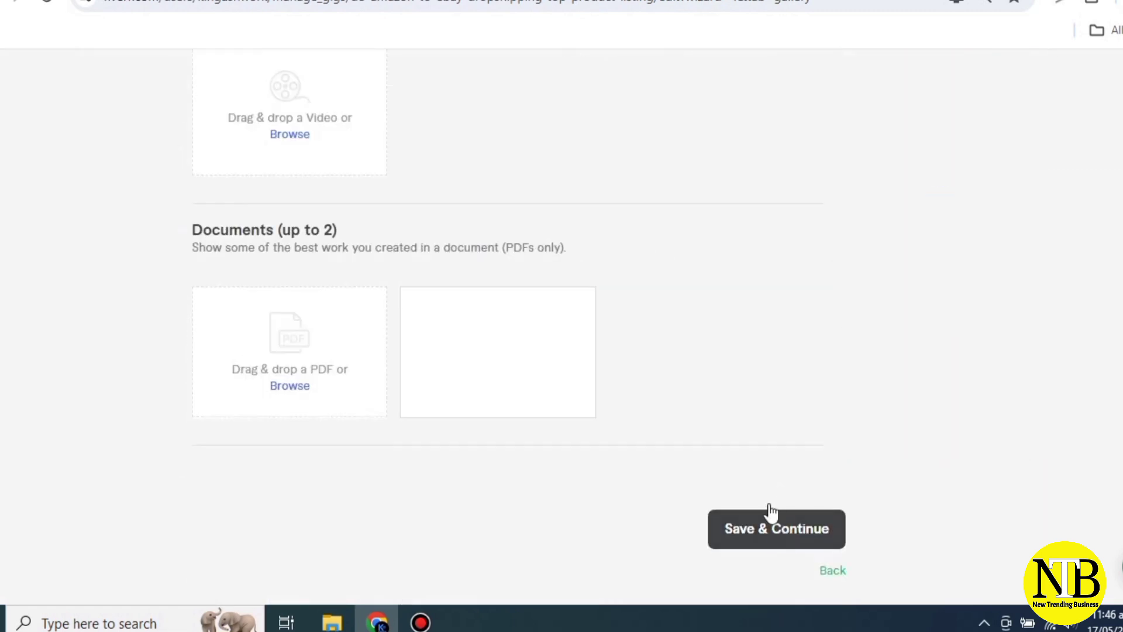
click(771, 515)
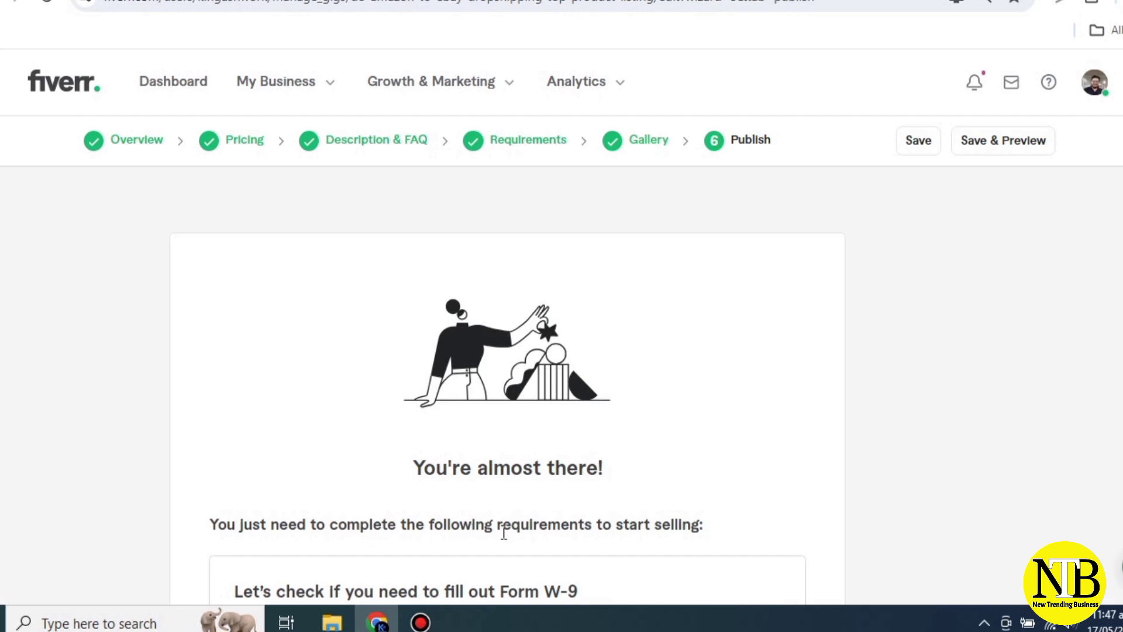
Step: Answer "No" to the U.S. person question in the Form W-9 check, save it and dismiss the confirmation
scroll(640, 528, down, 2)
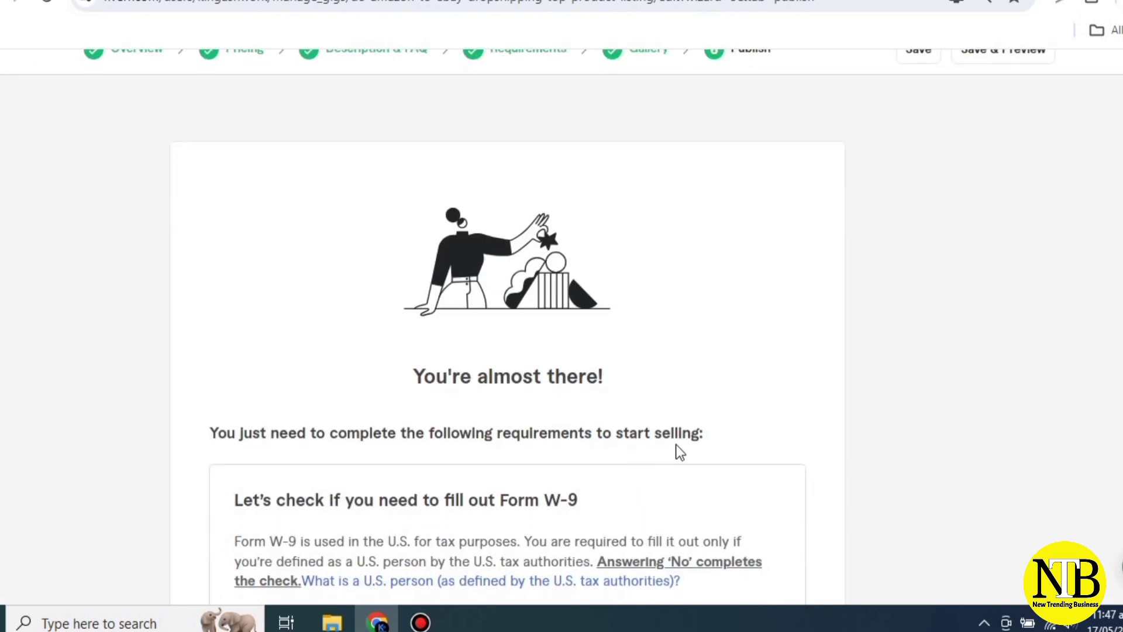
scroll(685, 447, down, 4)
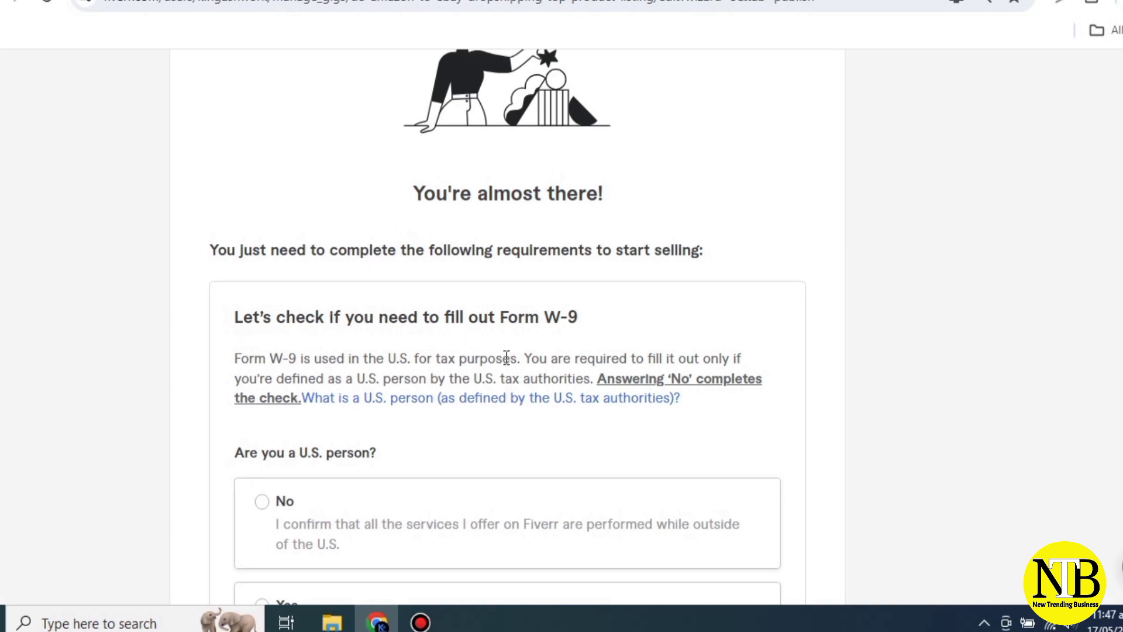
scroll(562, 330, down, 3)
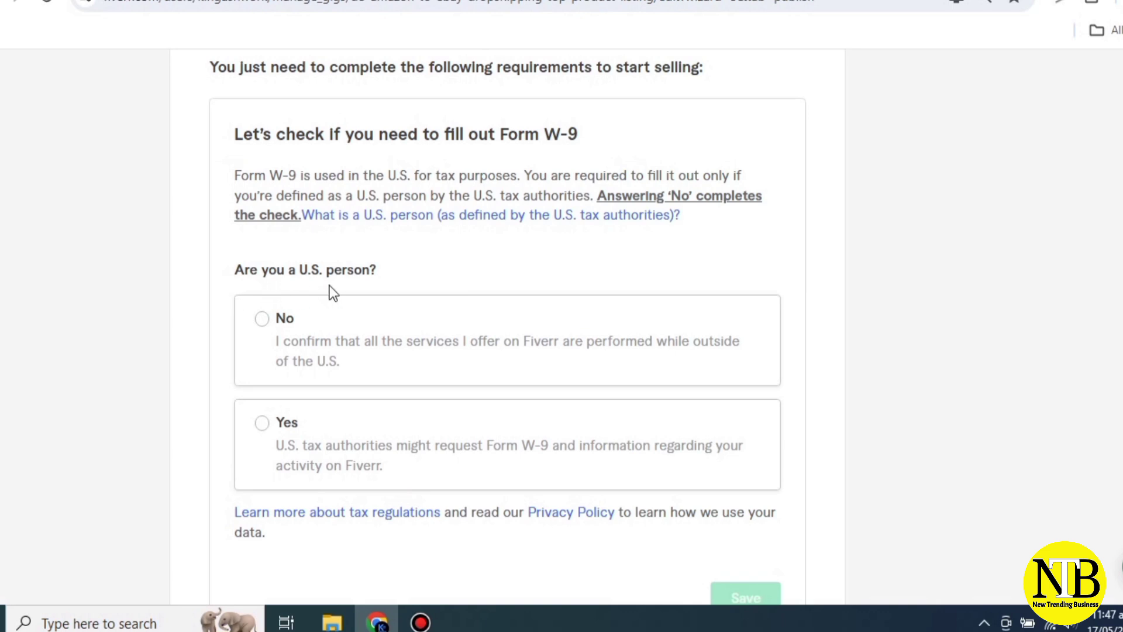
click(261, 320)
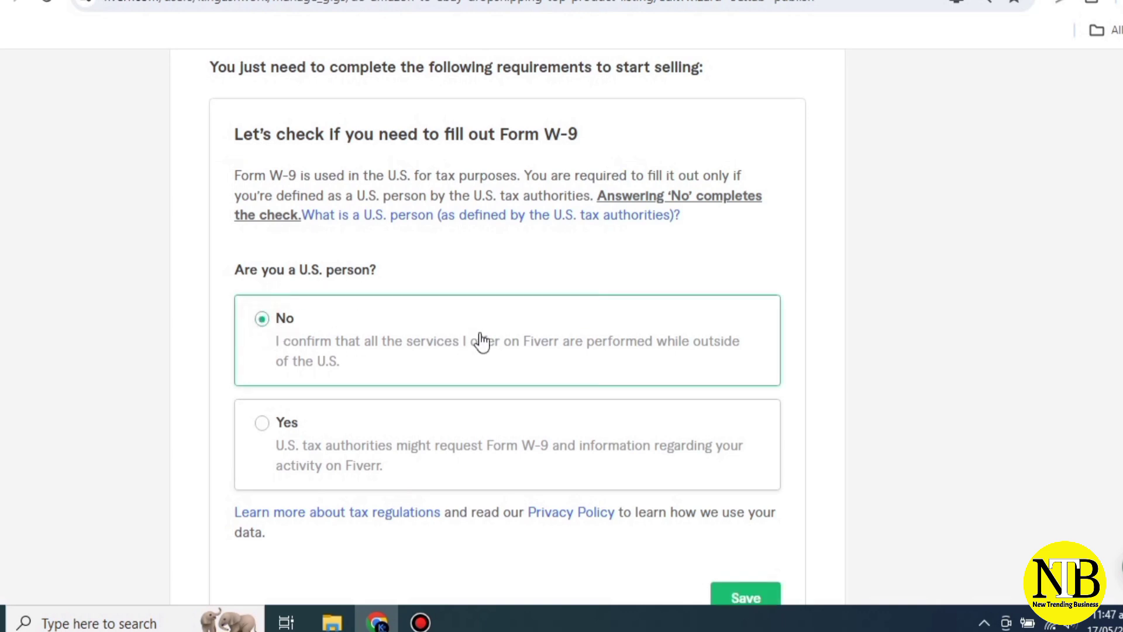
scroll(479, 341, down, 3)
scroll(419, 329, down, 2)
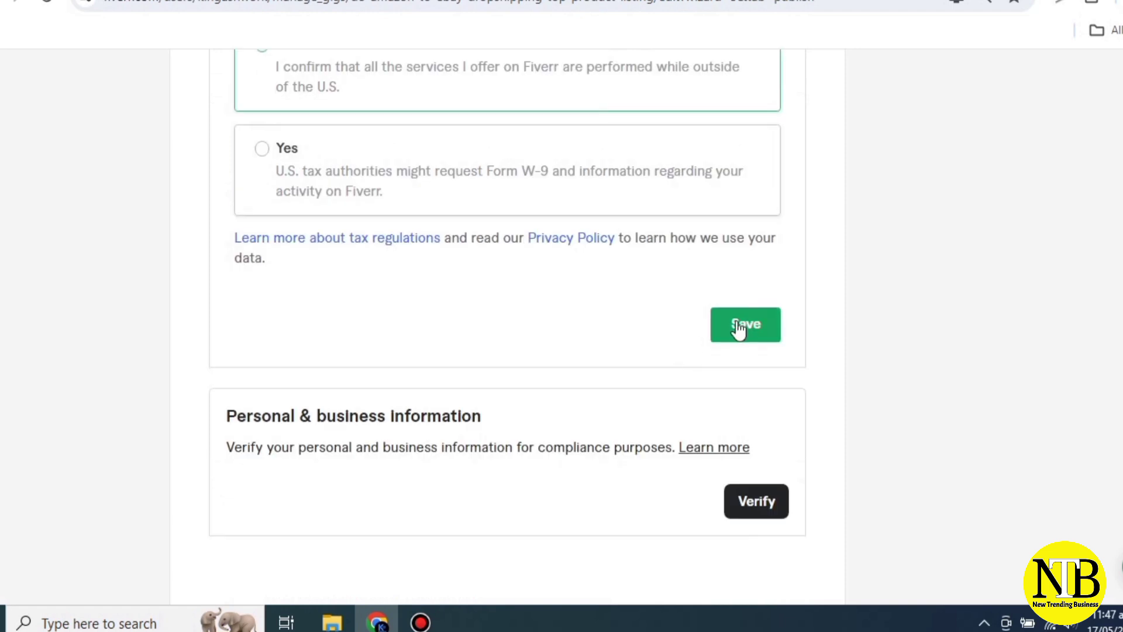
click(739, 325)
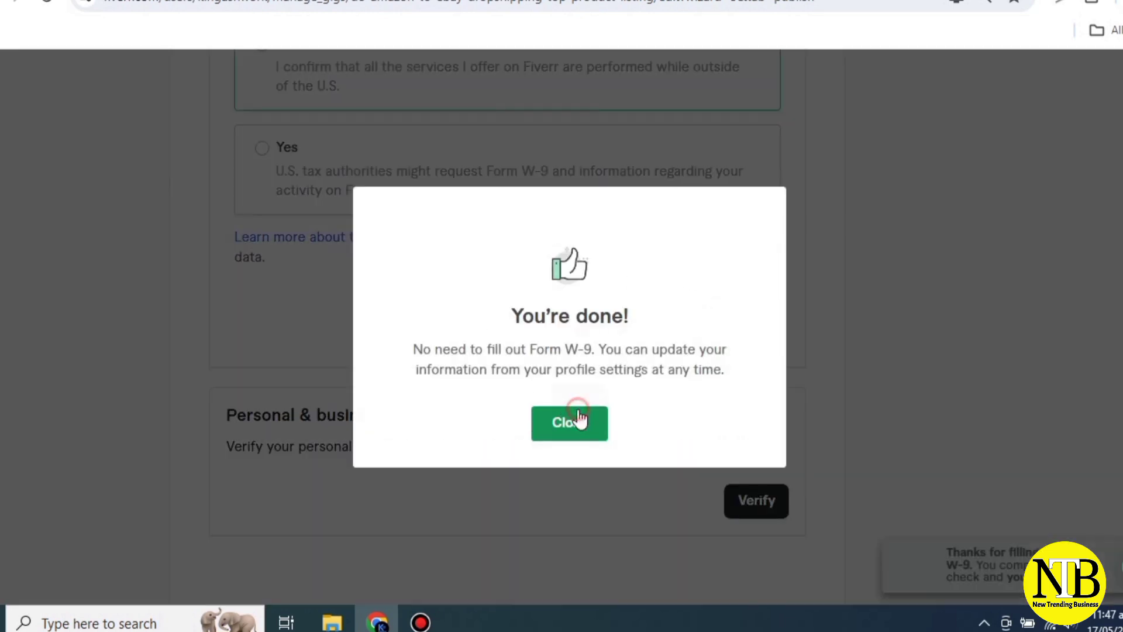
click(574, 417)
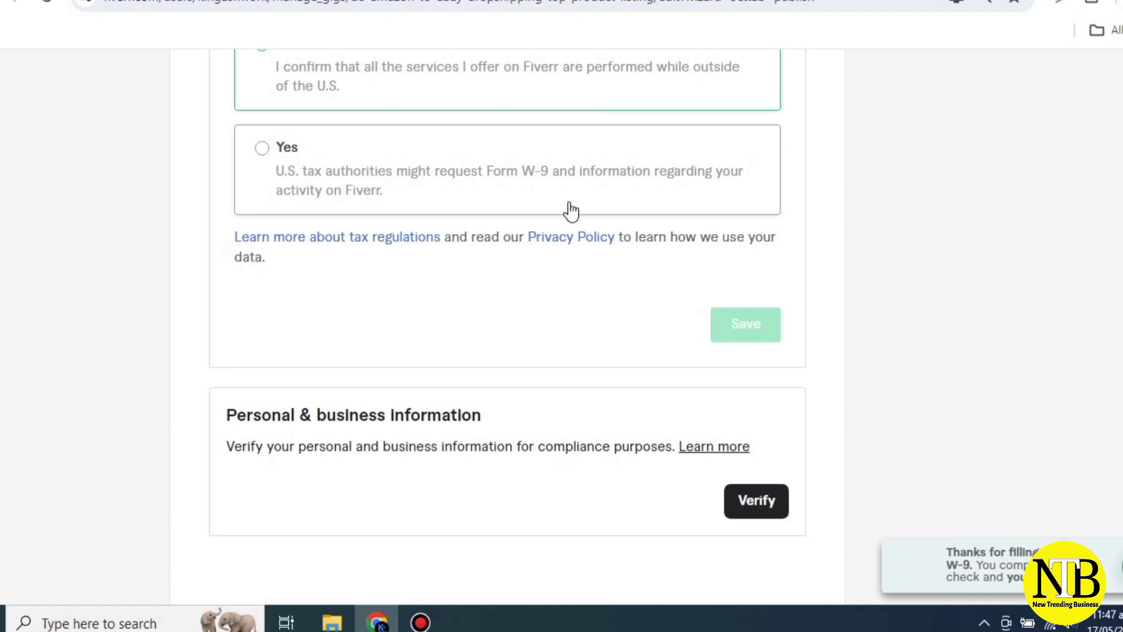
Step: Start the personal and business information verification and declare Fiverr use "As my primary job or profession"
scroll(572, 210, down, 3)
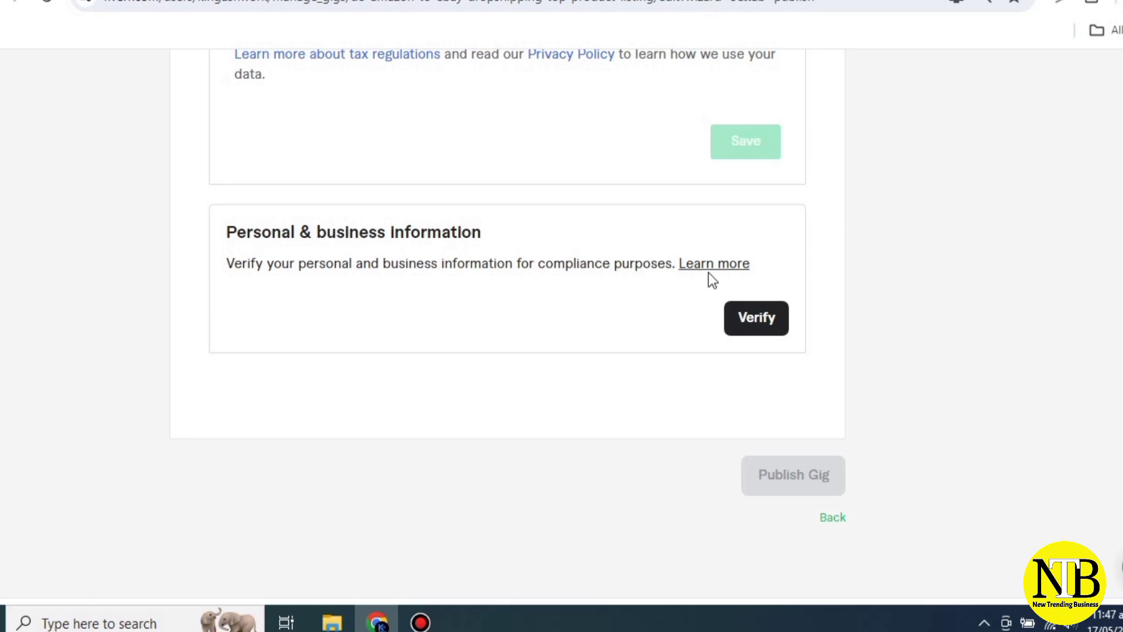
click(763, 326)
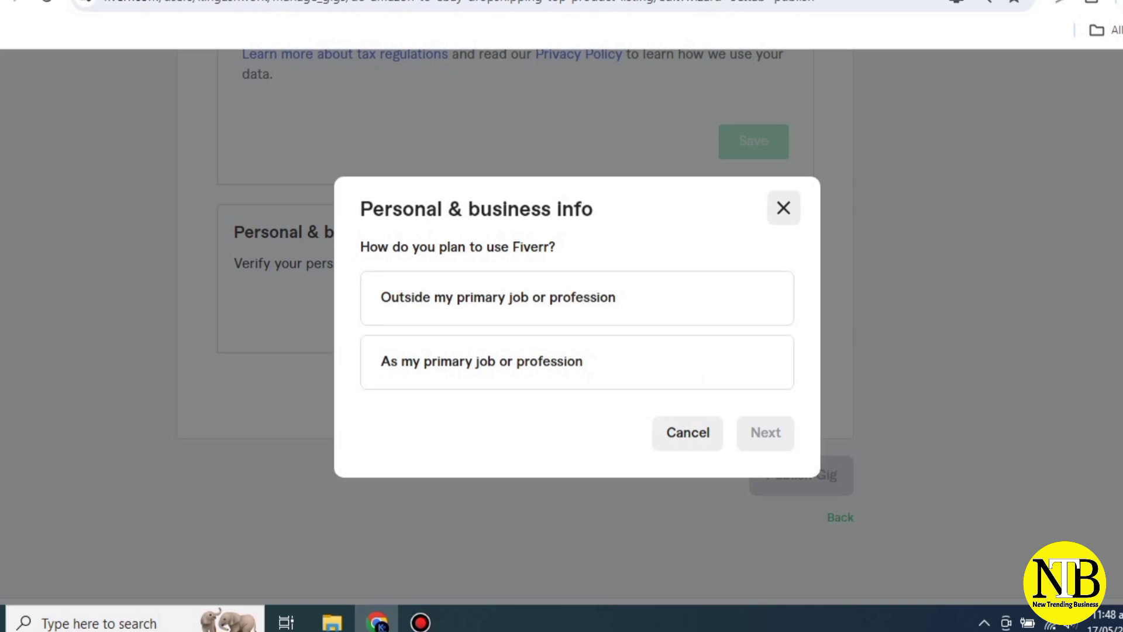
click(514, 351)
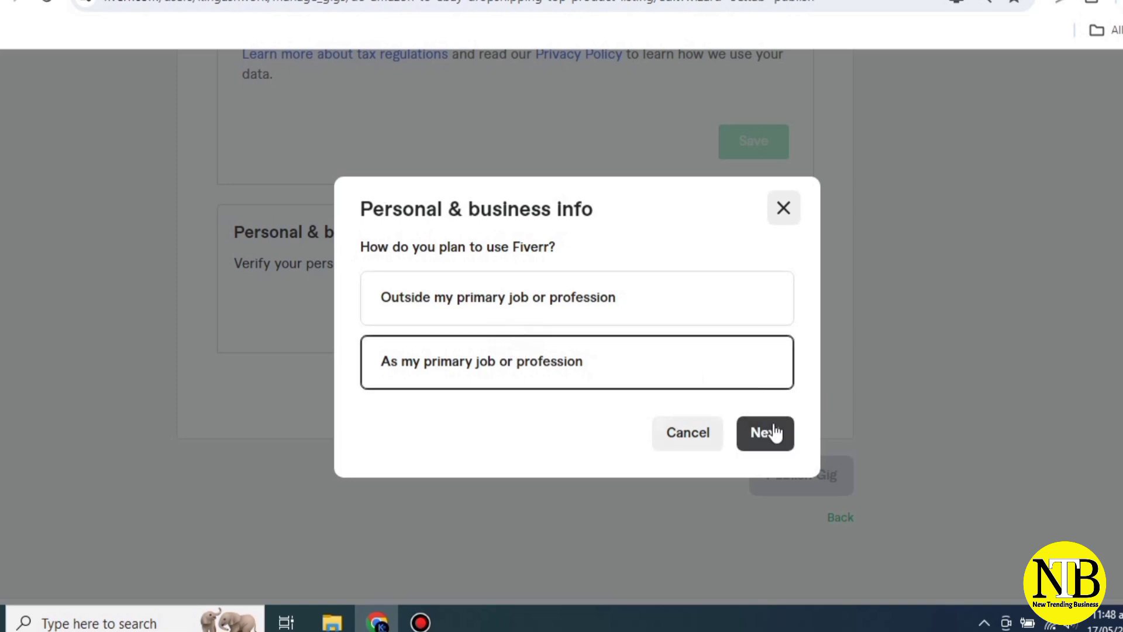
click(767, 430)
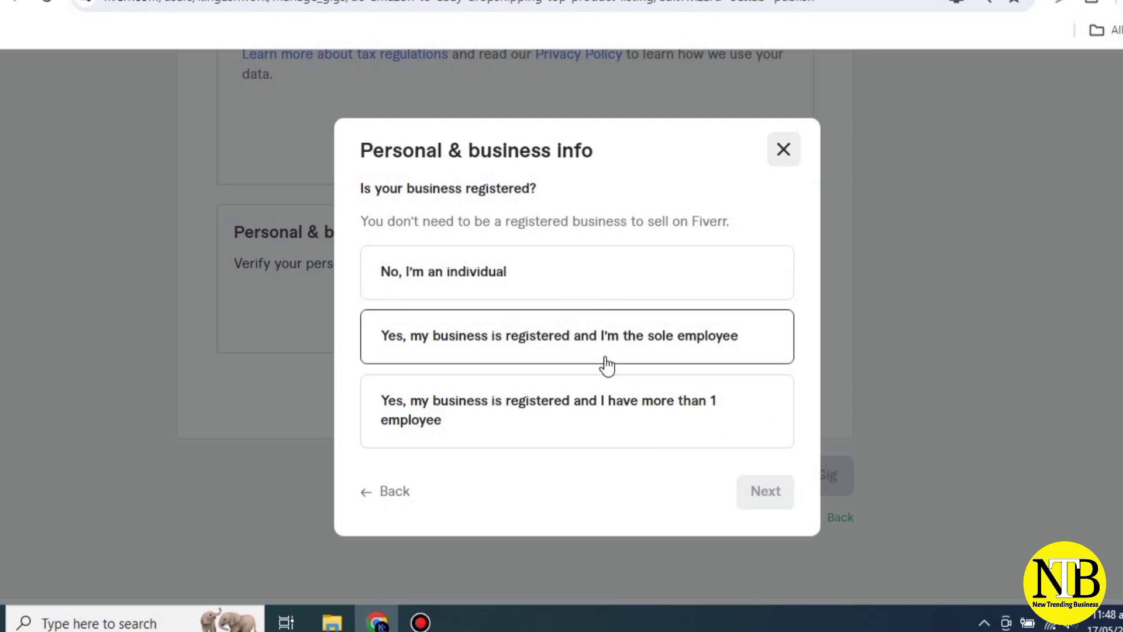
Step: Declare "No, I'm an individual" for business registration and continue past the verification introduction to the personal details form
click(412, 269)
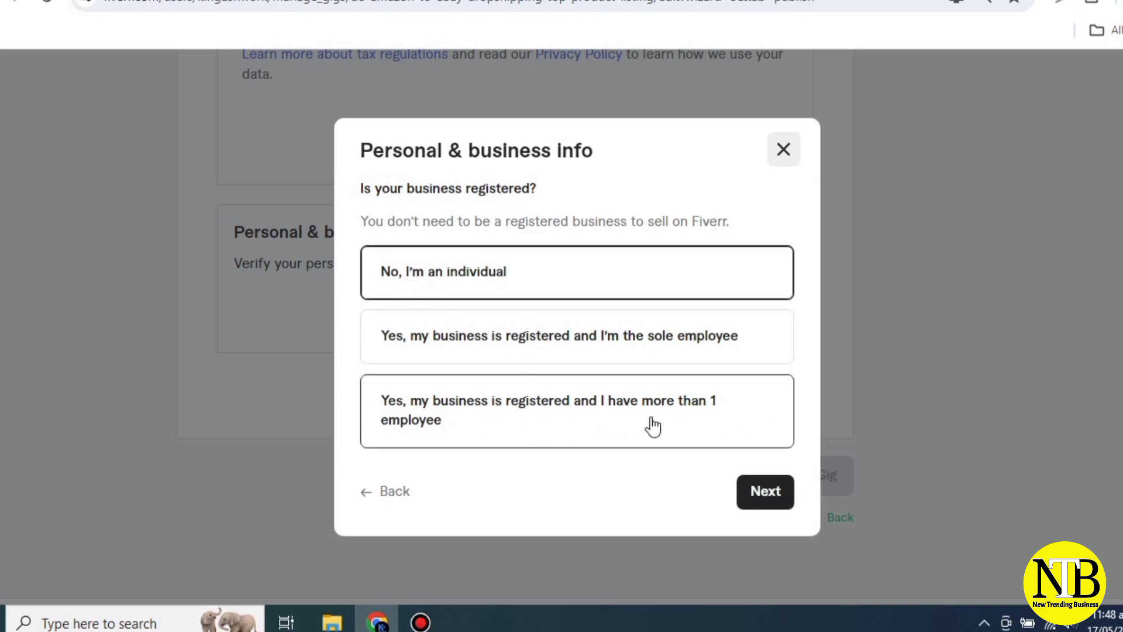
click(762, 492)
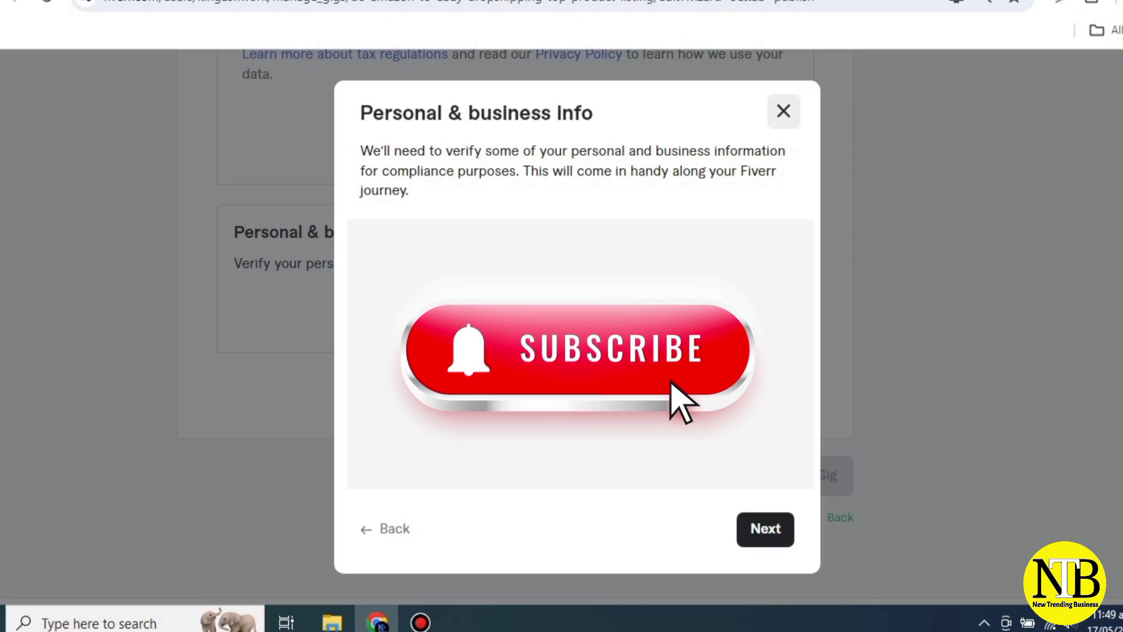
click(760, 527)
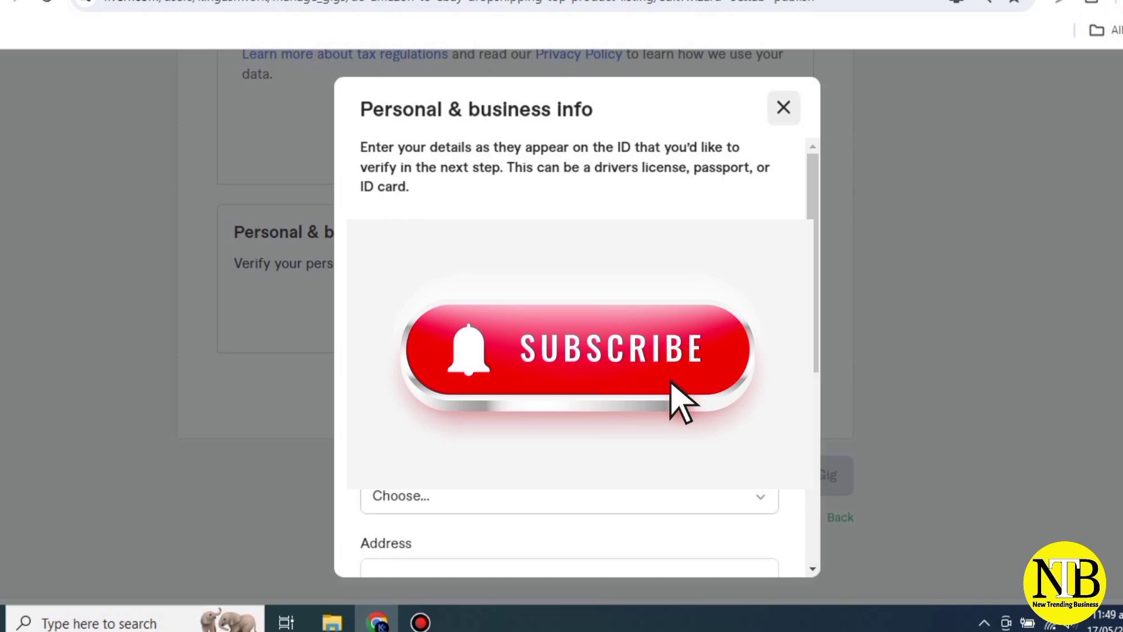
Step: Replace the full name in the personal and business info form with the seller's name as it appears on the ID
key(BackSpace)
key(BackSpace)
text(Ashf)
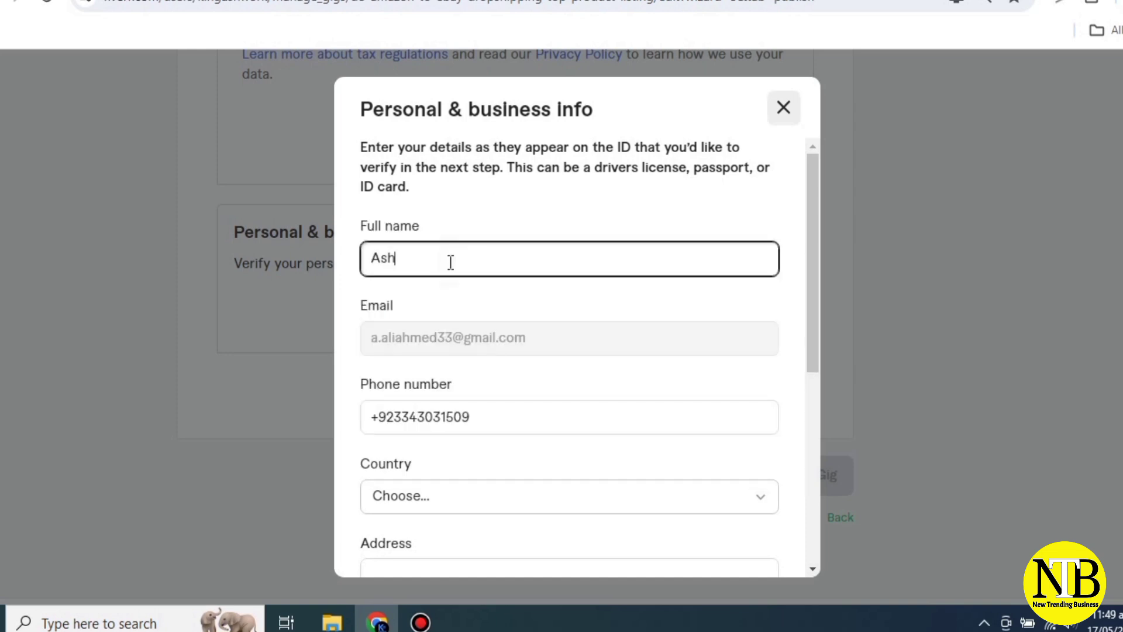
text(aq Ali)
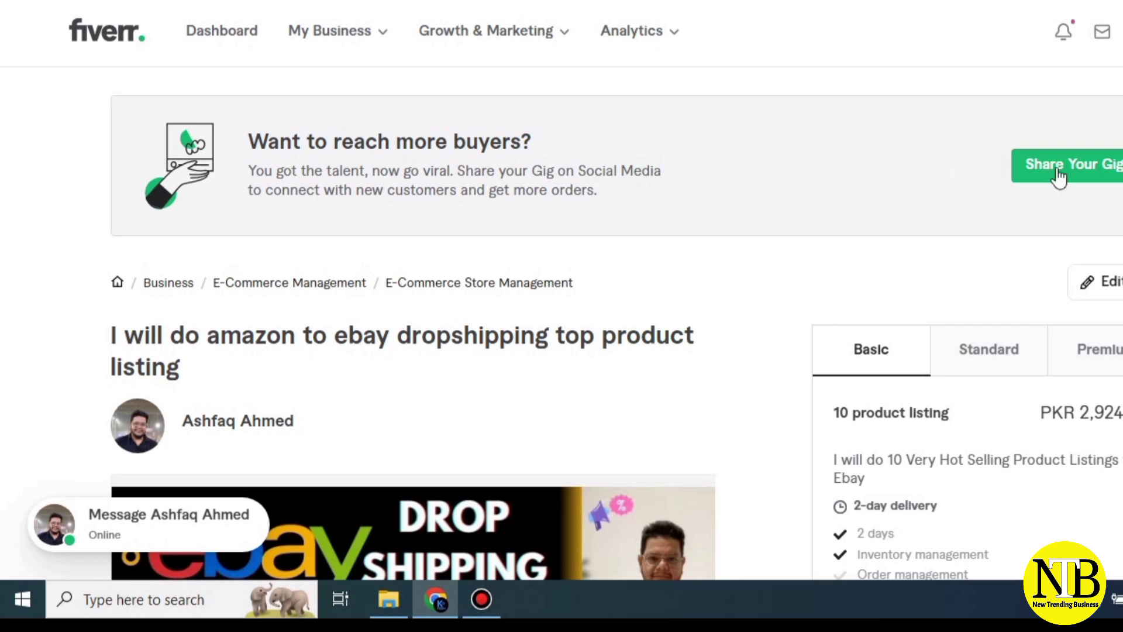
Step: Review the published gig page, checking the Standard and Premium packages, the gallery image, the description and the industry, platform and language details
scroll(799, 150, down, 3)
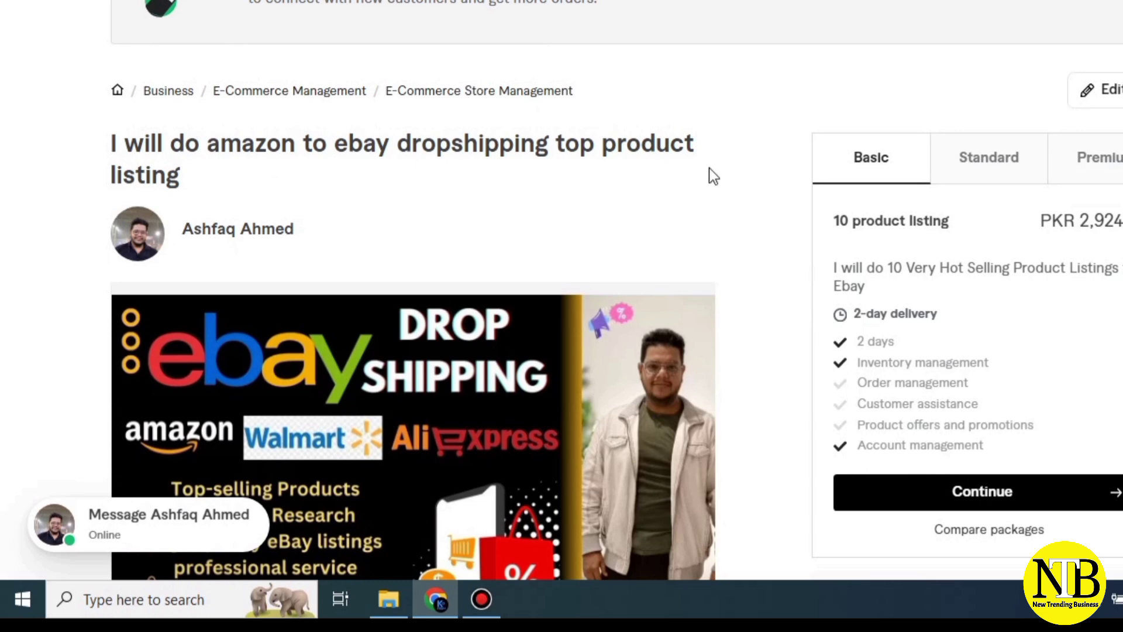
click(982, 172)
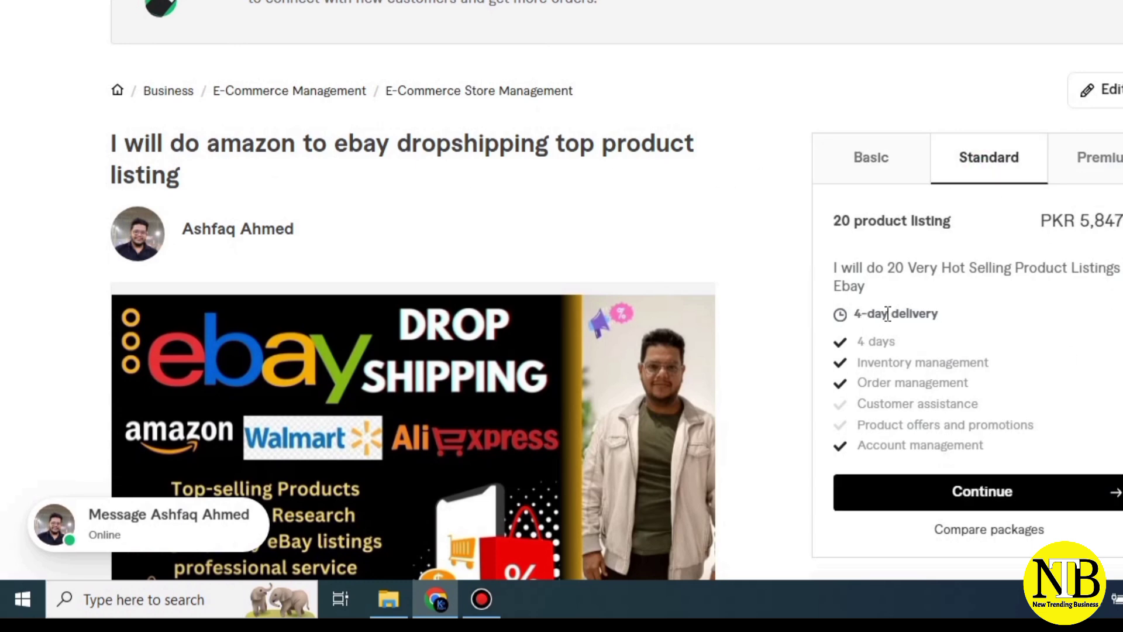
click(1118, 170)
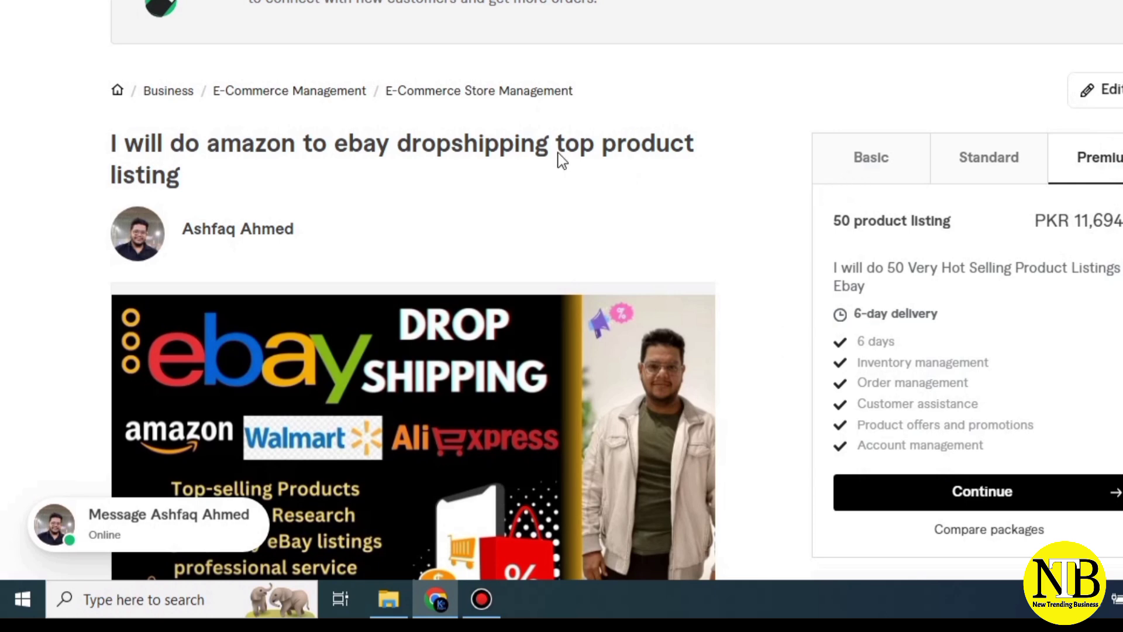
scroll(528, 122, down, 2)
scroll(528, 123, down, 2)
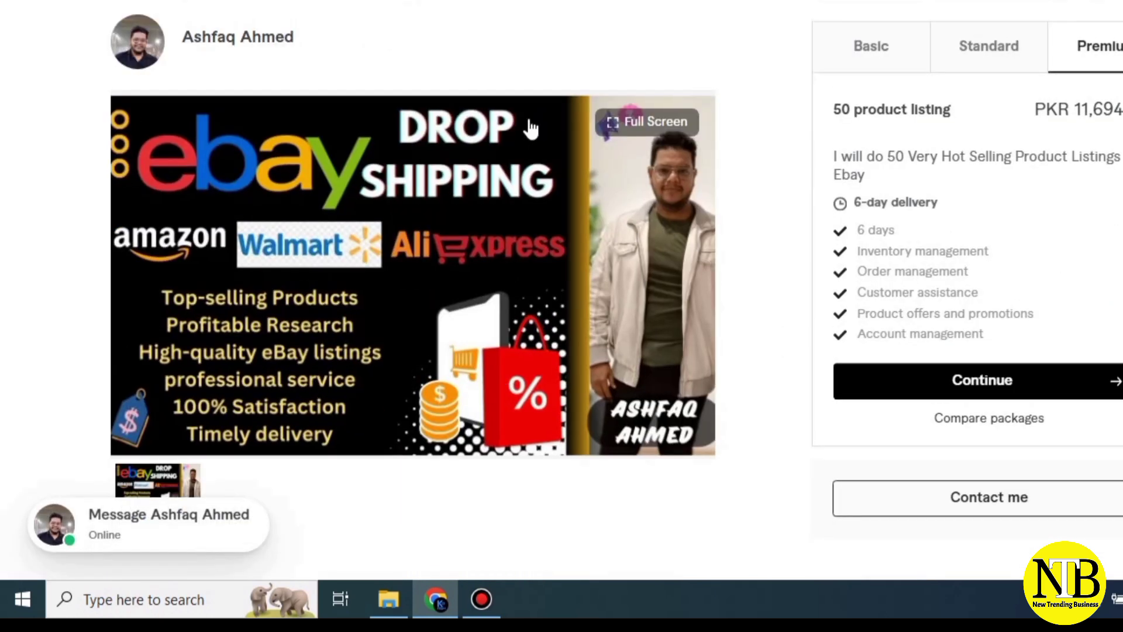
scroll(361, 130, down, 2)
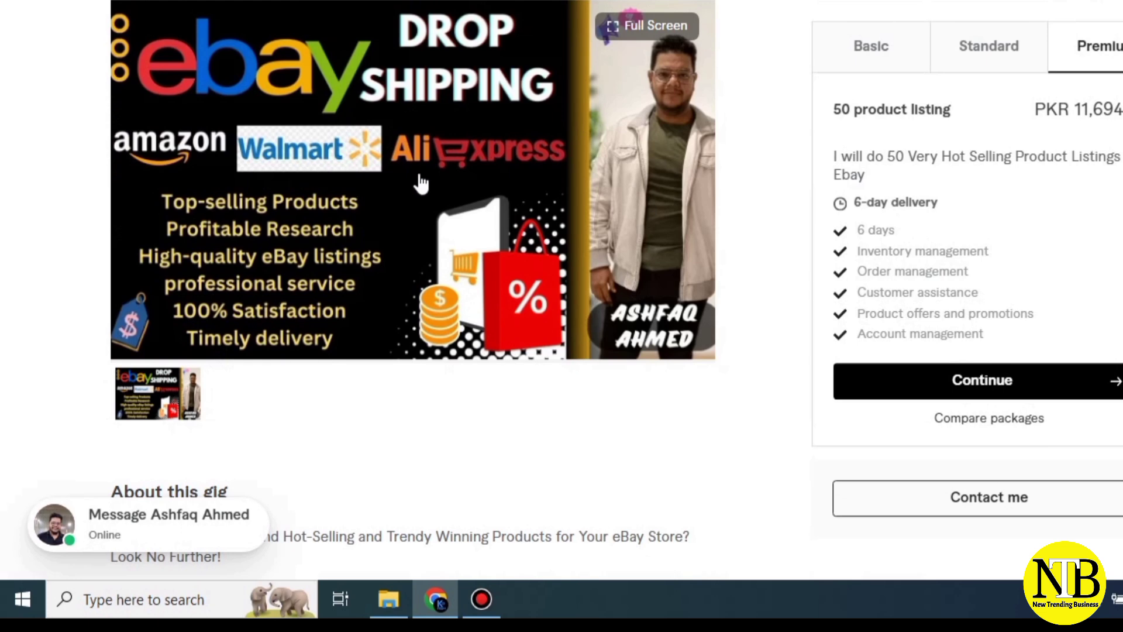
scroll(538, 145, down, 6)
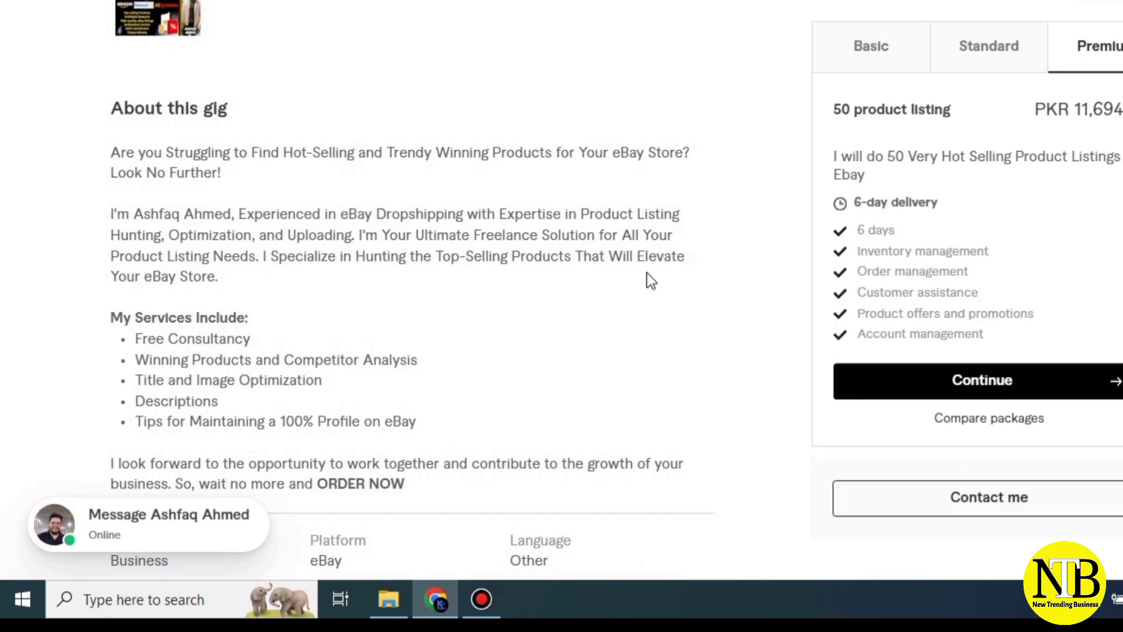
scroll(650, 269, down, 2)
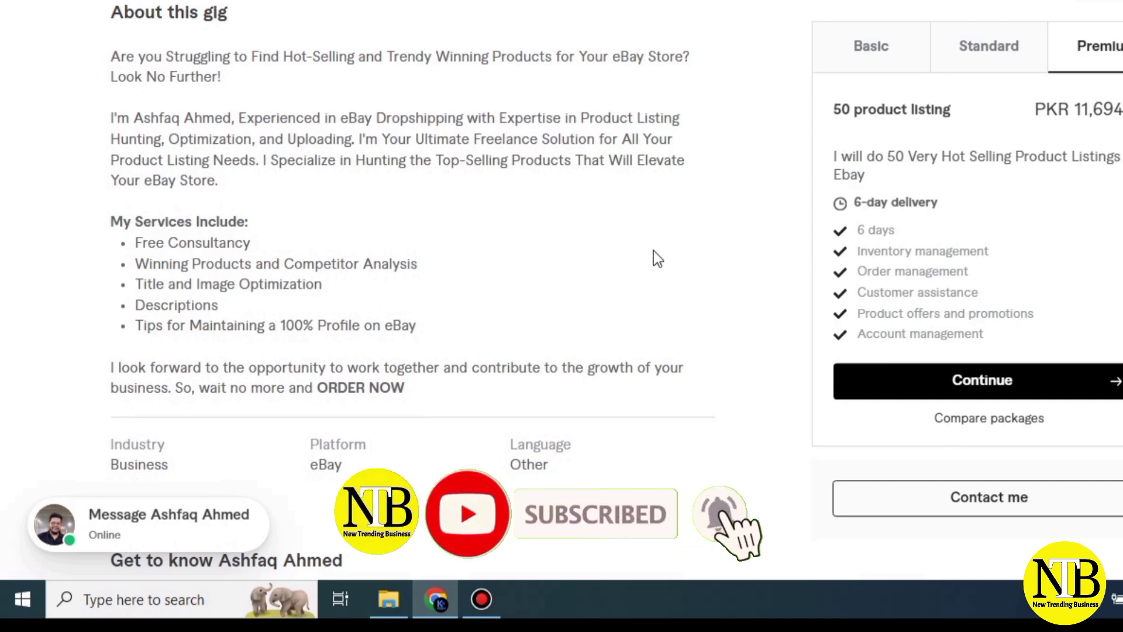
scroll(631, 170, down, 1)
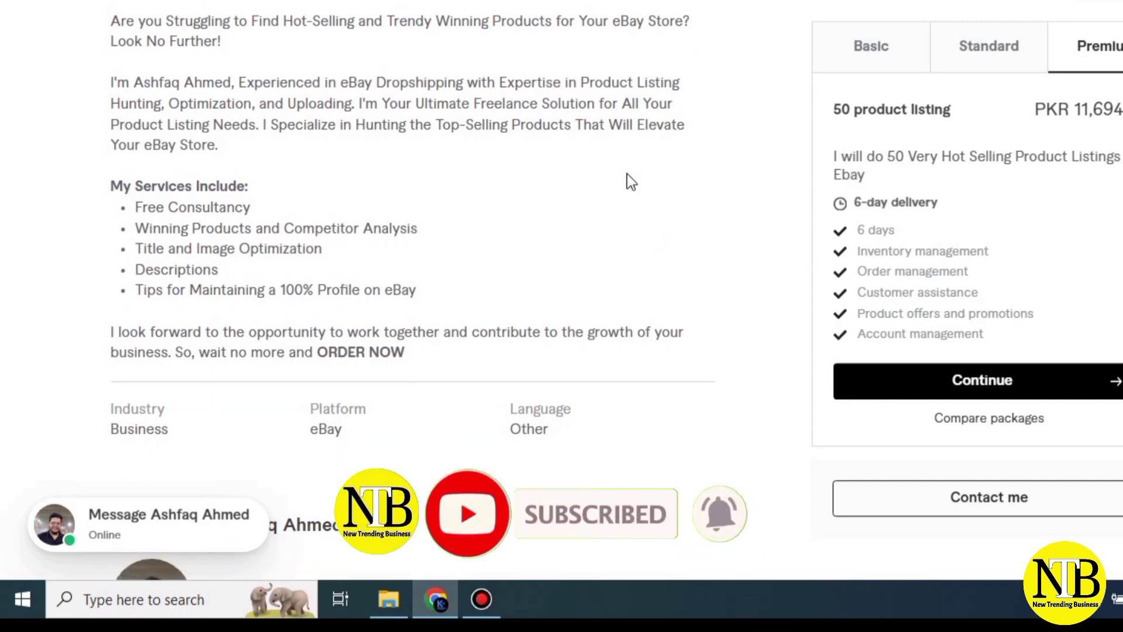
scroll(626, 174, down, 3)
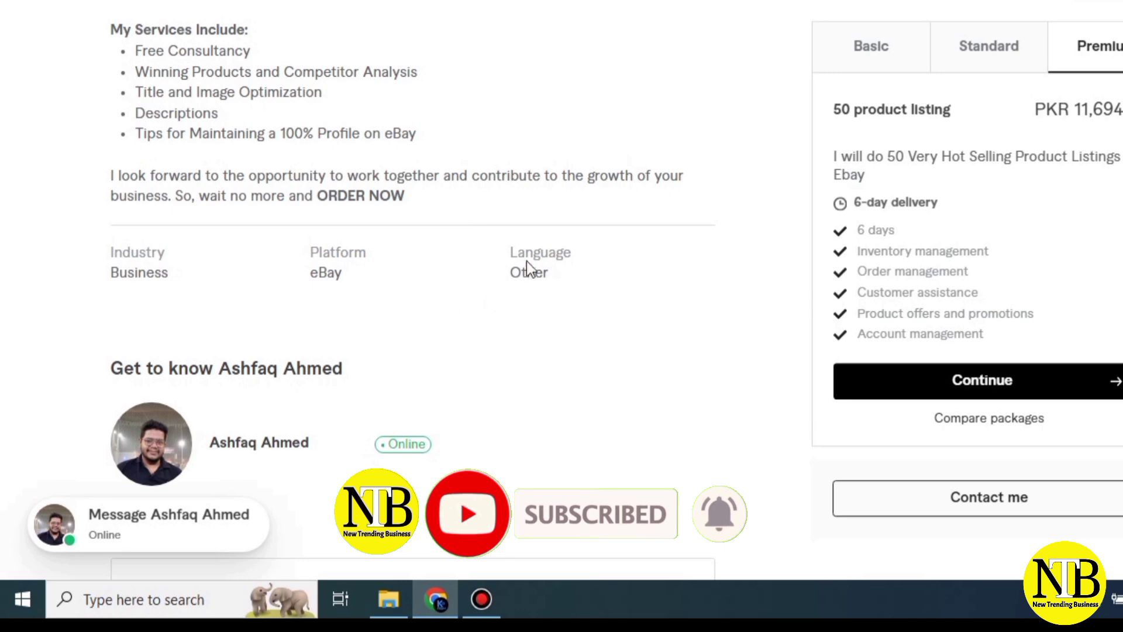